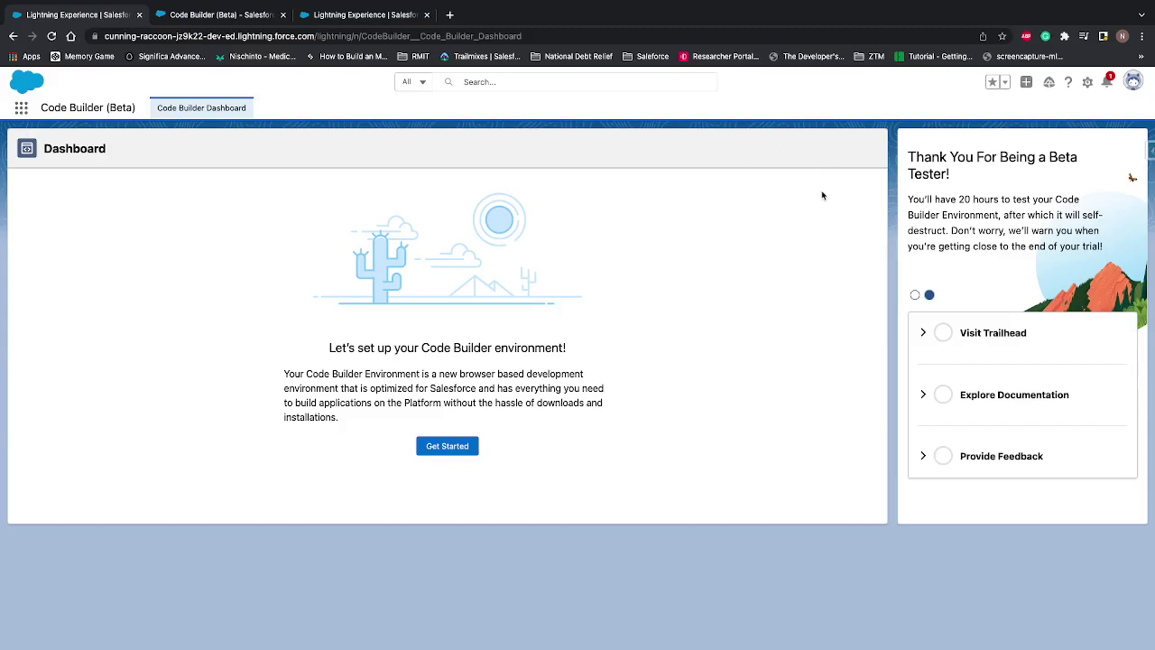
- Open the Installed Packages page in Setup and examine the Code Builder (Beta) package entry
left_click(1086, 84)
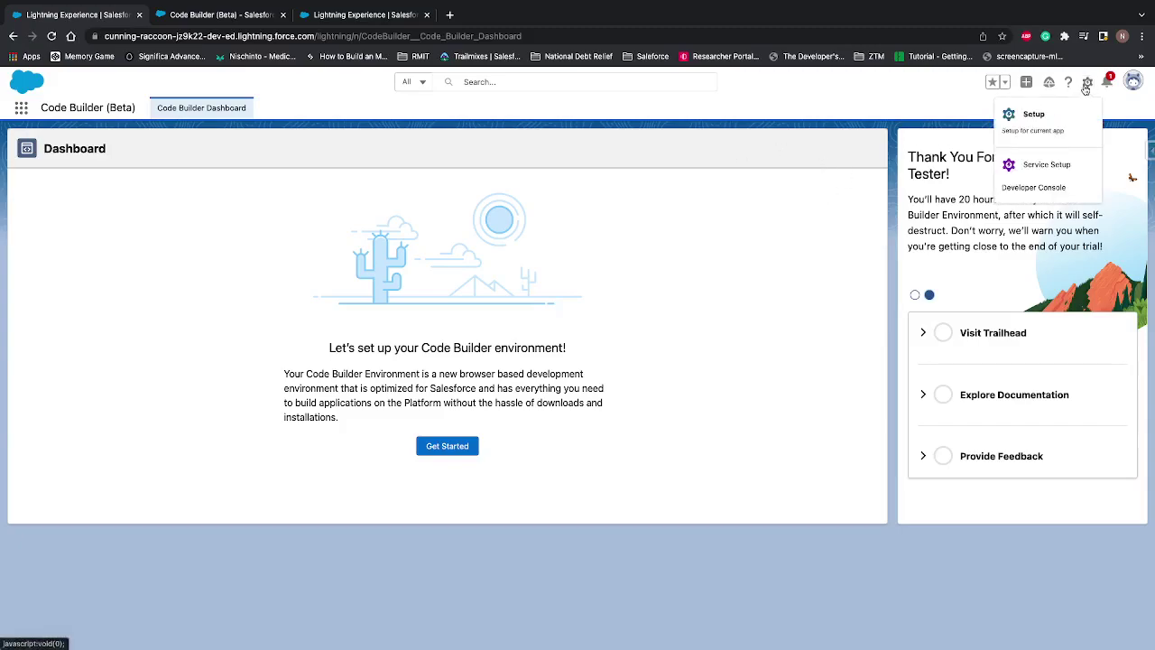
left_click(1044, 117)
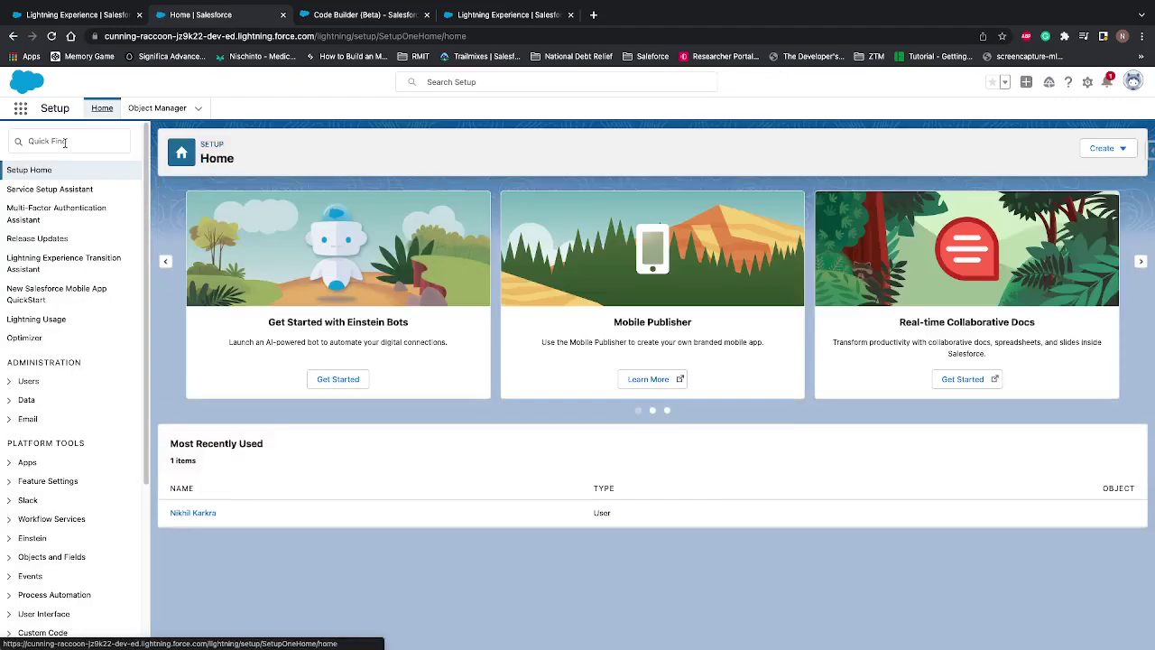
left_click(64, 141)
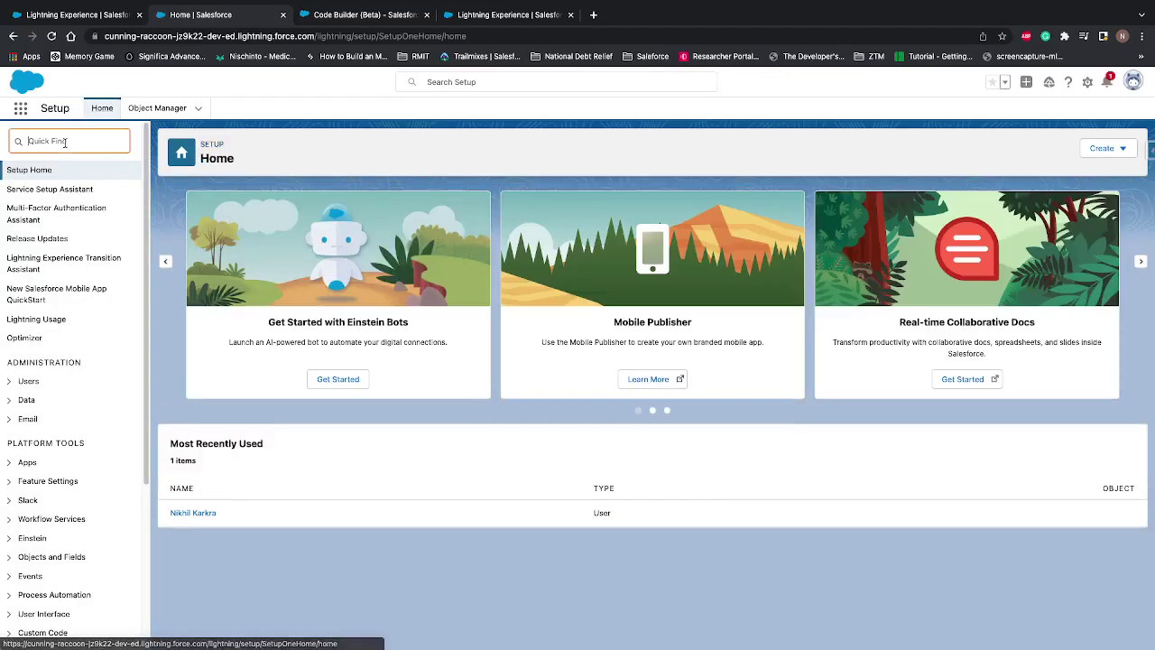
type("pa")
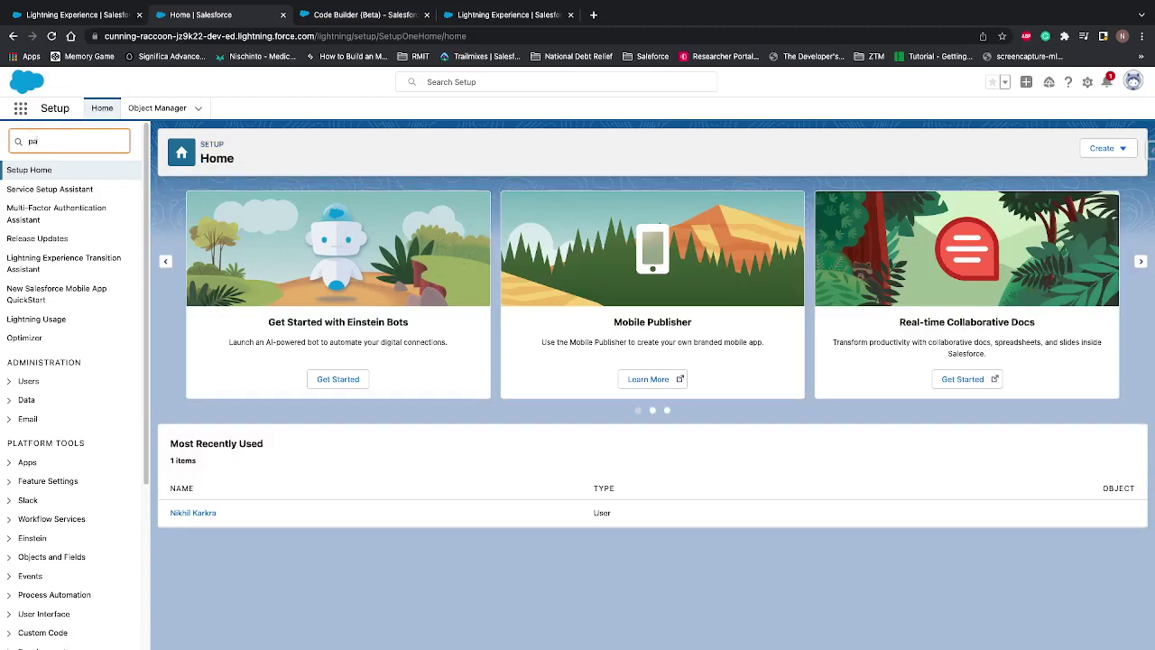
type("ck")
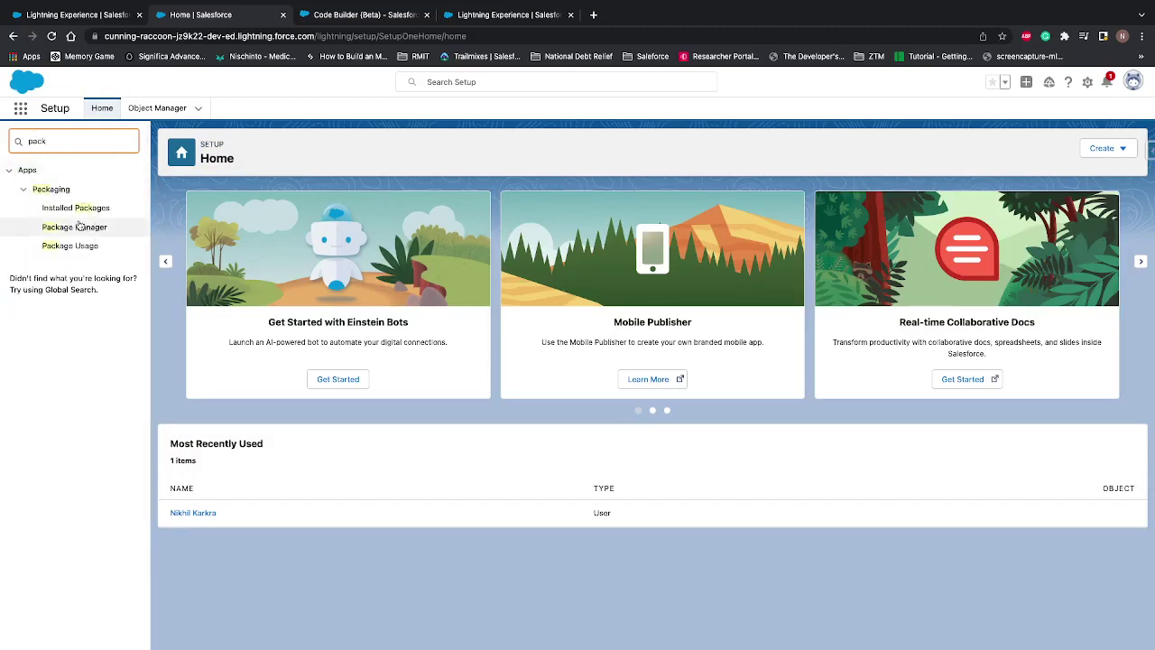
left_click(71, 211)
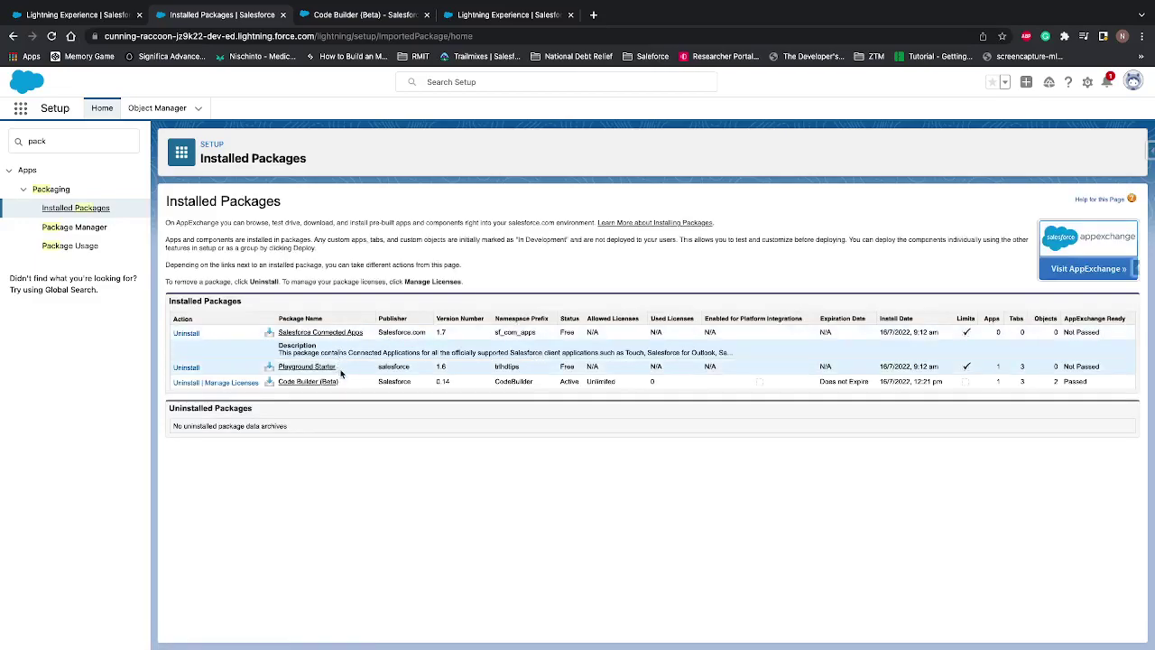
left_click(278, 382)
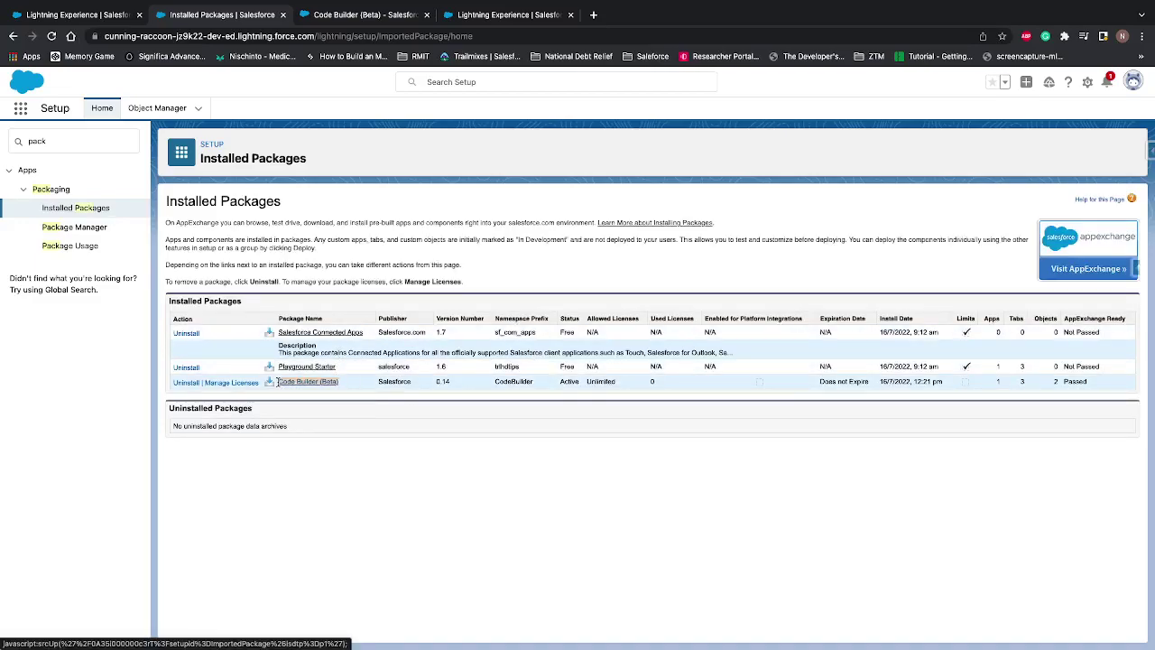
left_click_drag(341, 385, 337, 406)
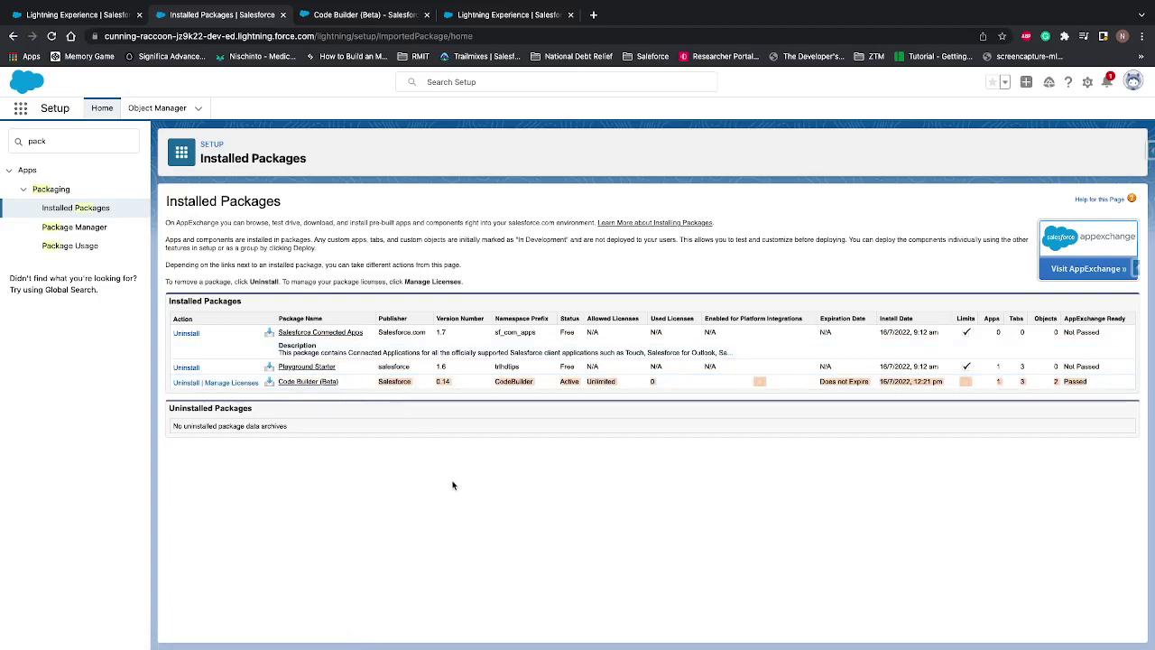
- Open the Code Builder (Beta) app and show the second message of its welcome card
left_click(19, 111)
type("code bui")
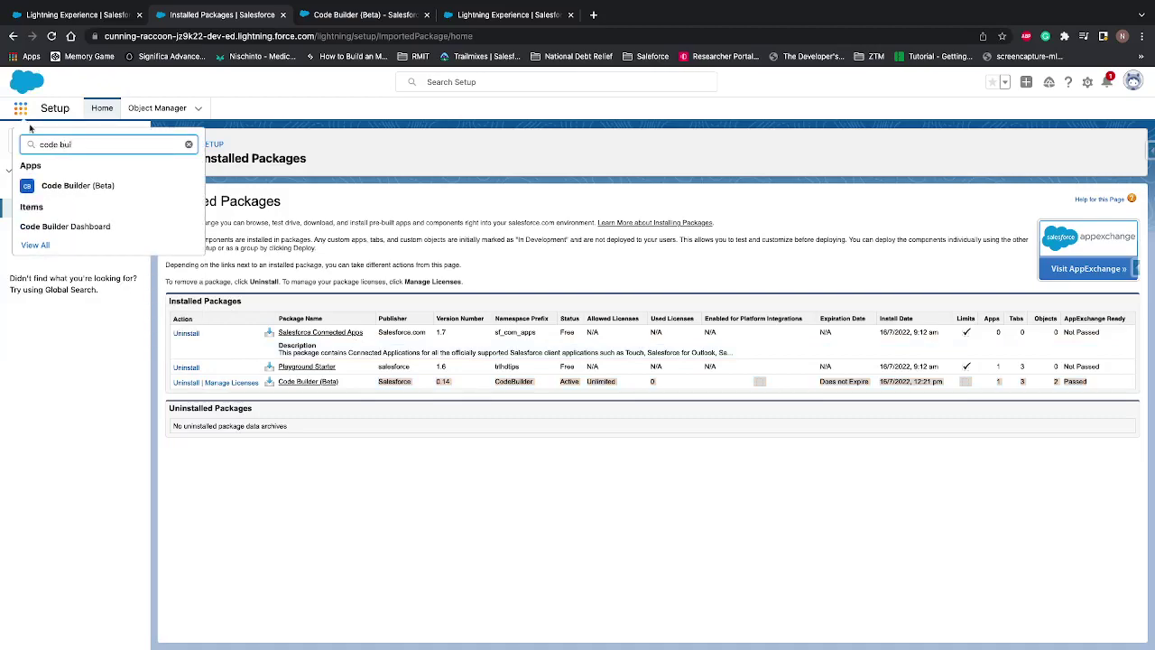
left_click(69, 186)
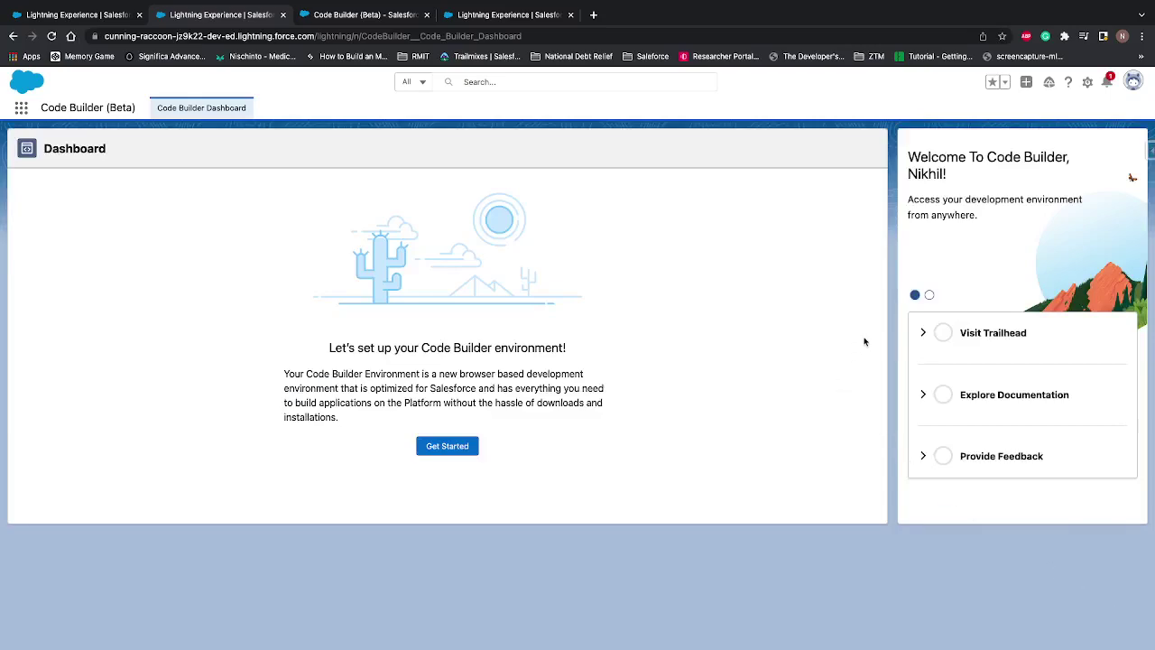
left_click(930, 294)
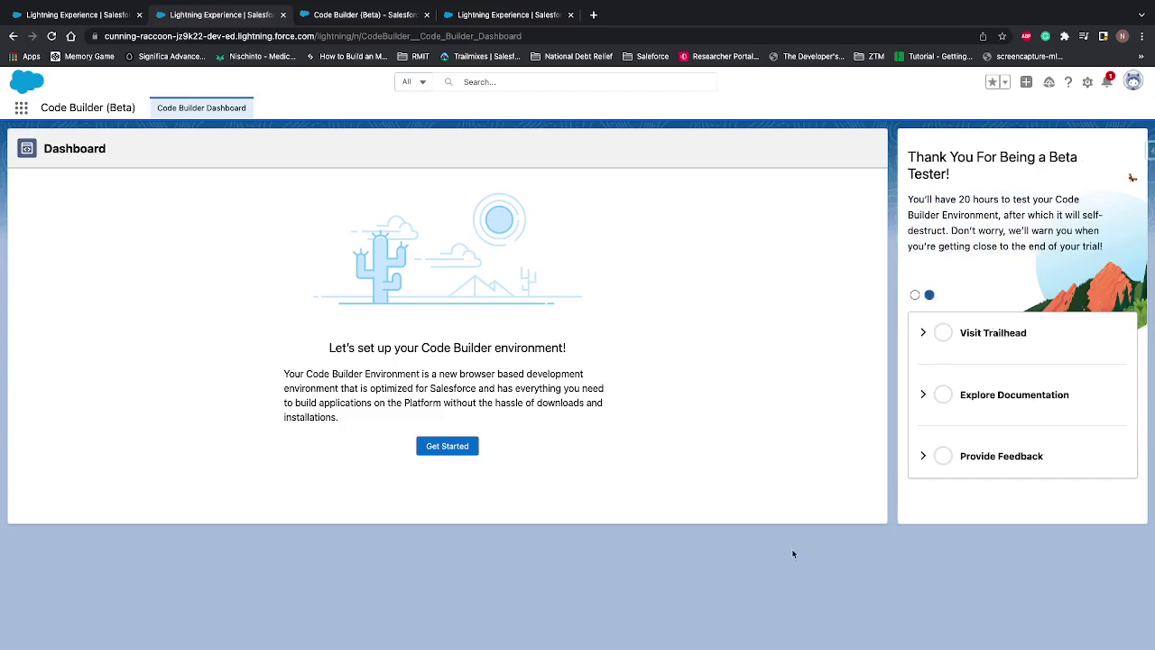
- Start a new Code Builder environment as a new project named Salesforcetroop with the Standard project type
left_click(441, 451)
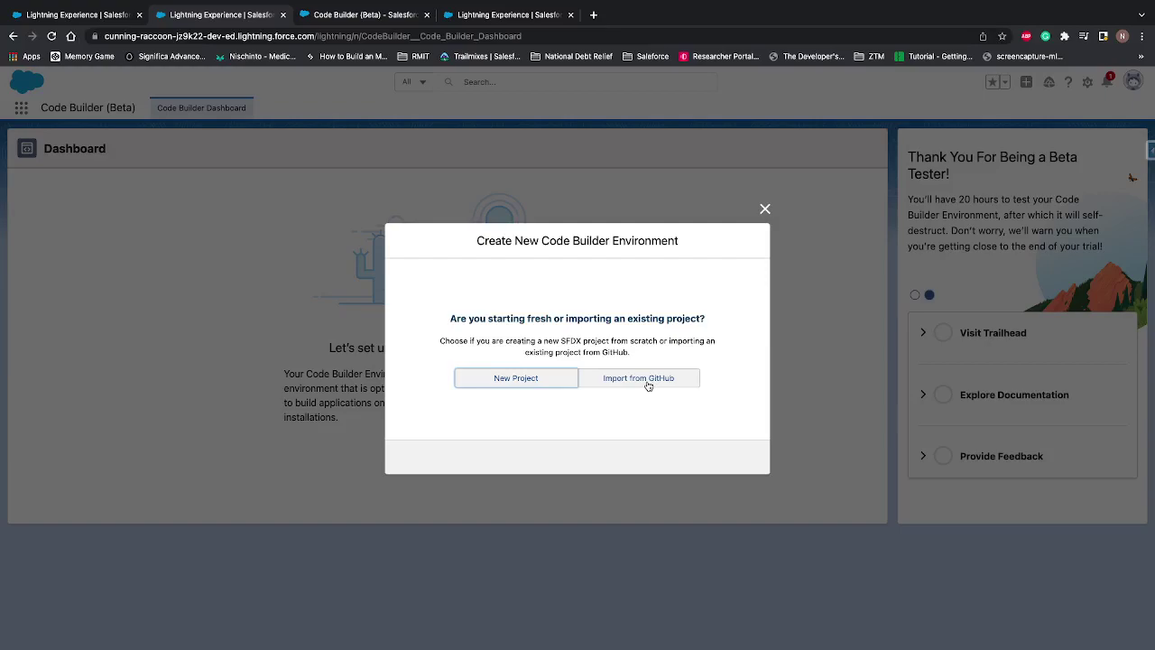
left_click(535, 384)
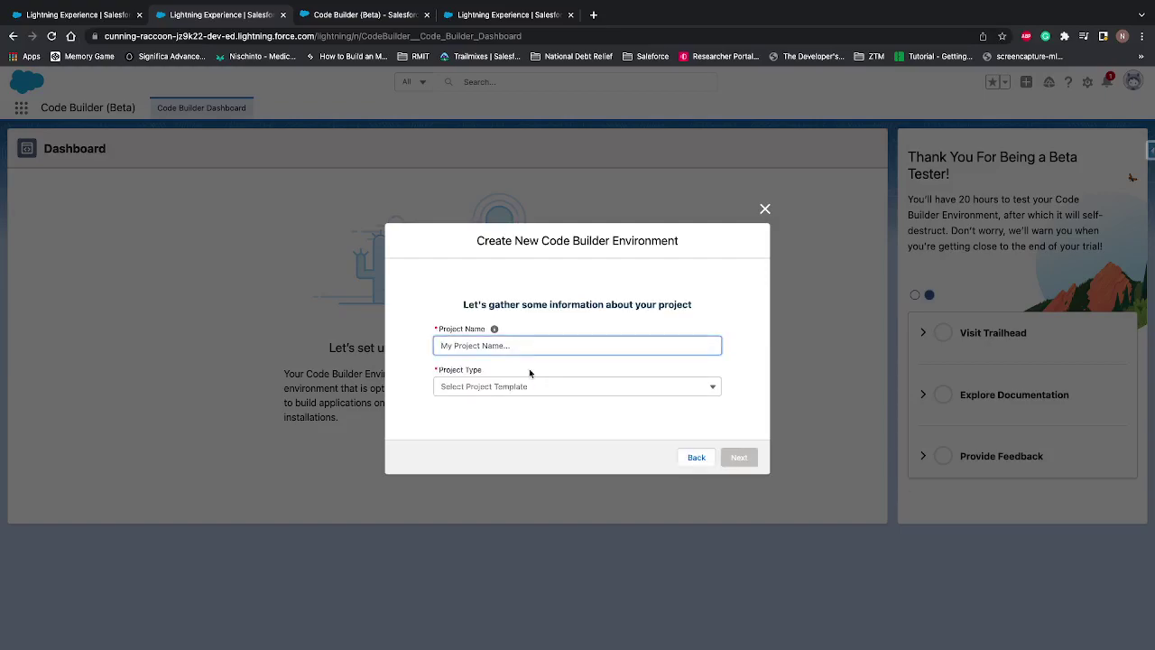
type("Salesforcetroop")
left_click(528, 389)
left_click(513, 409)
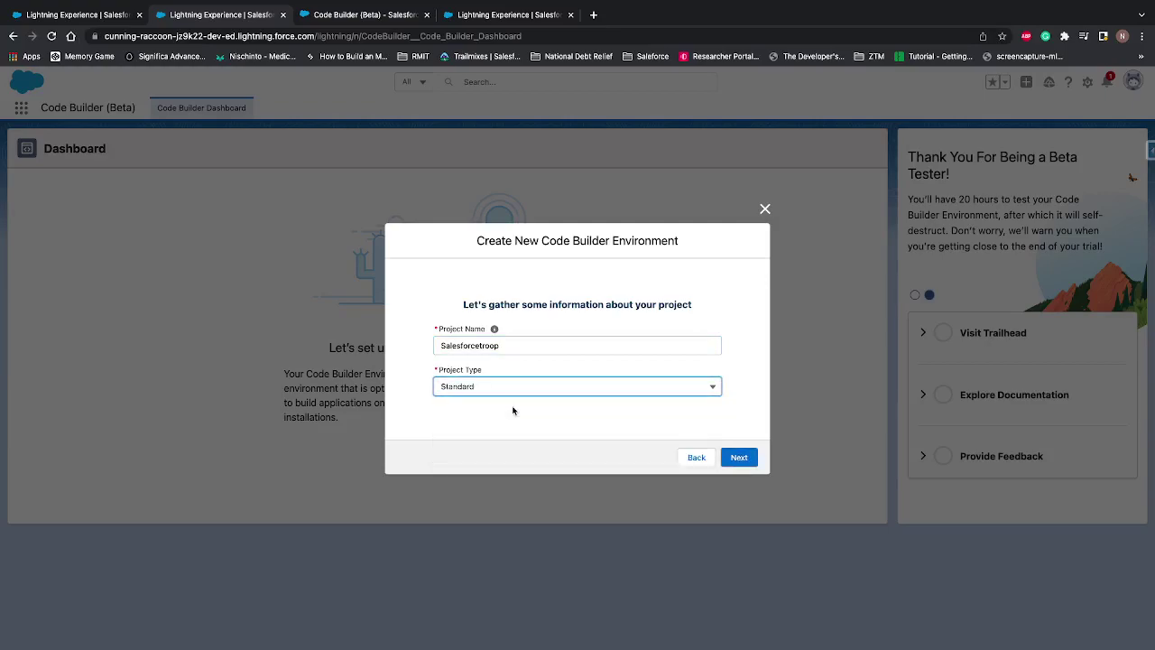
left_click(508, 392)
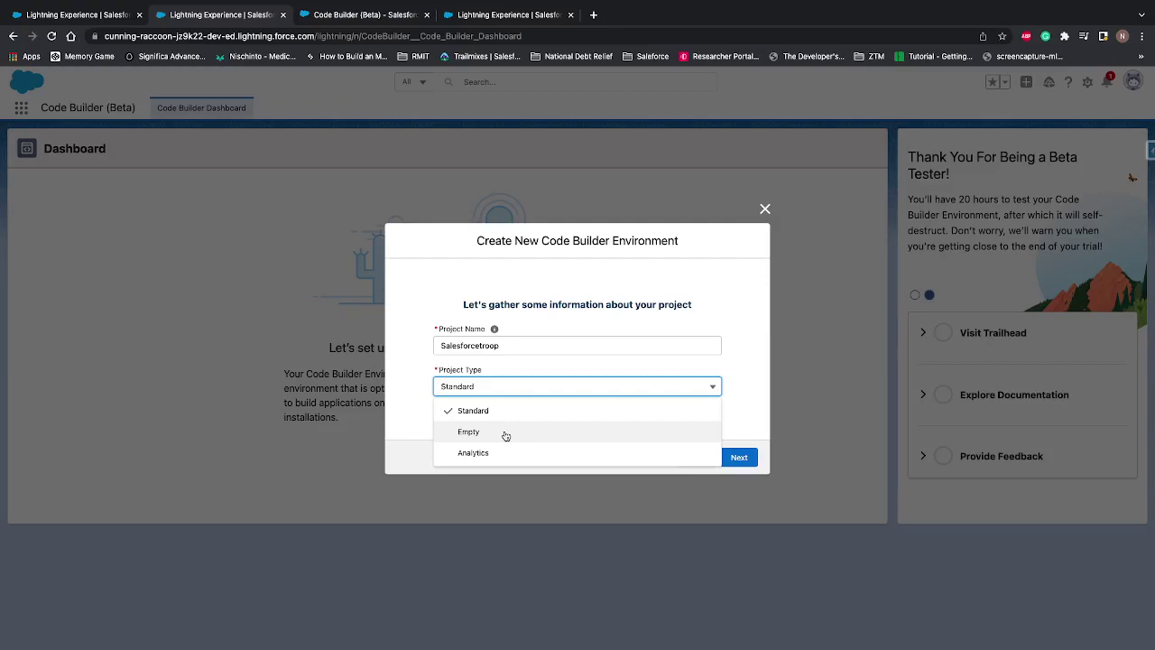
left_click(748, 405)
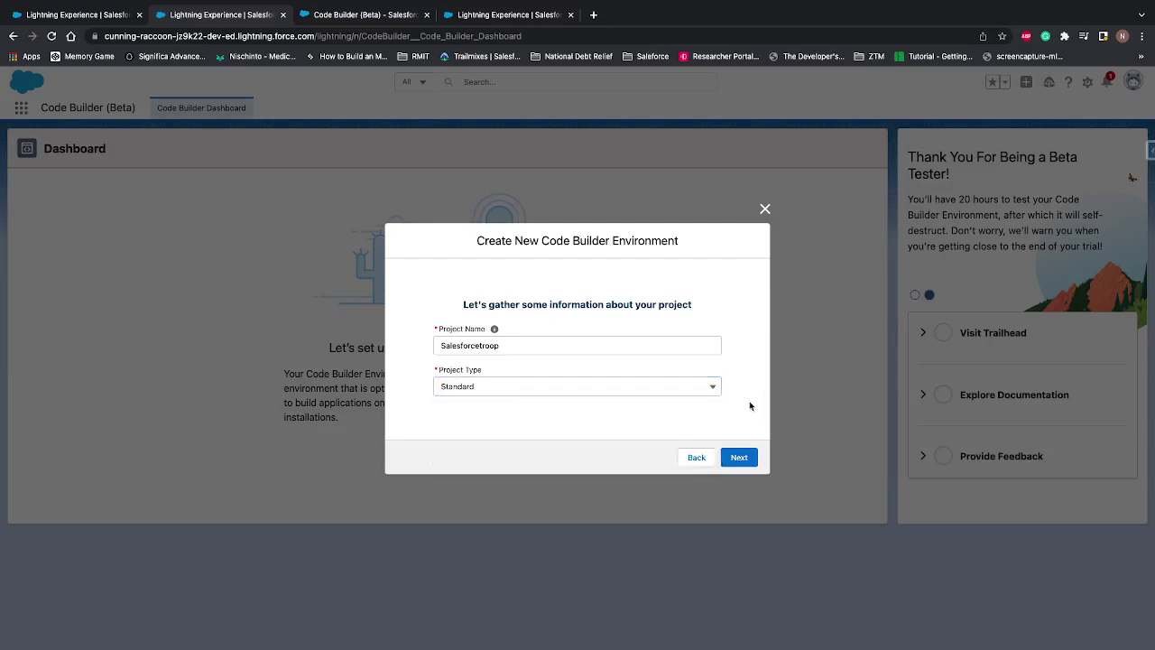
left_click(740, 457)
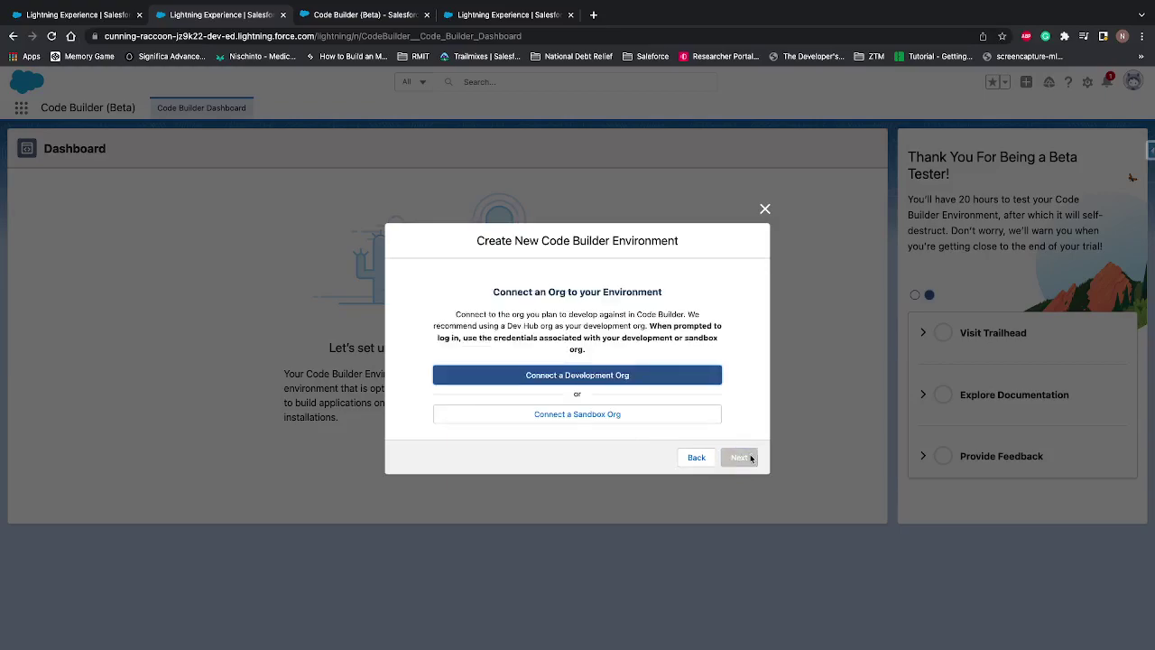
- Connect a development org to the environment using the first saved username and allow Code Builder access to it
left_click(598, 376)
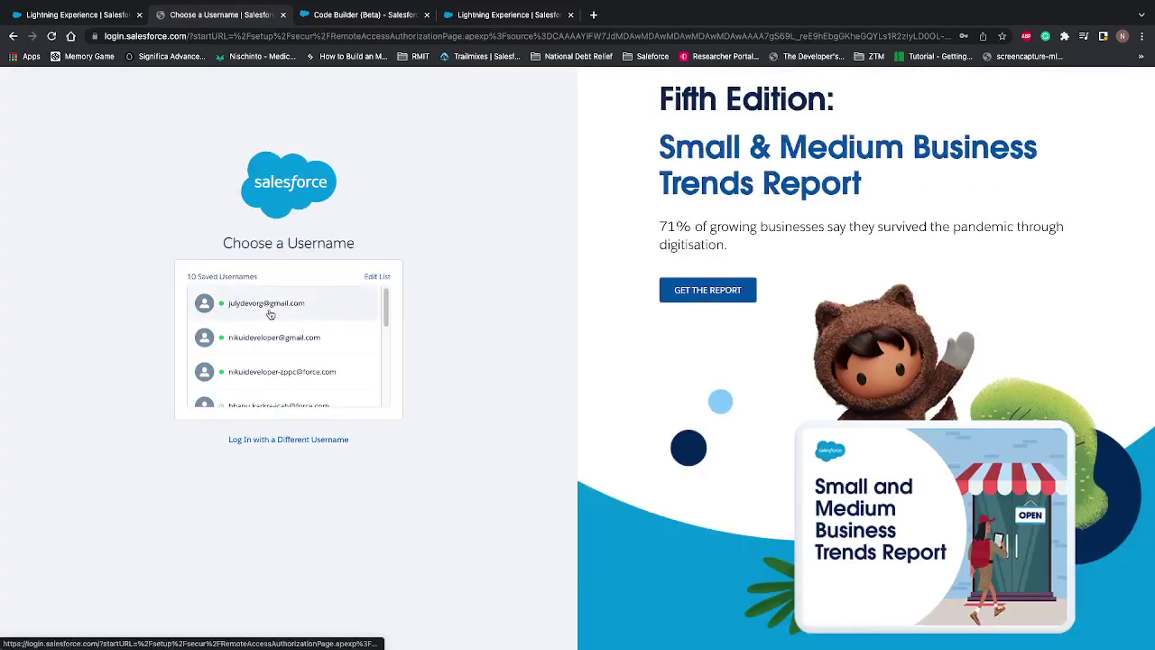
left_click(269, 313)
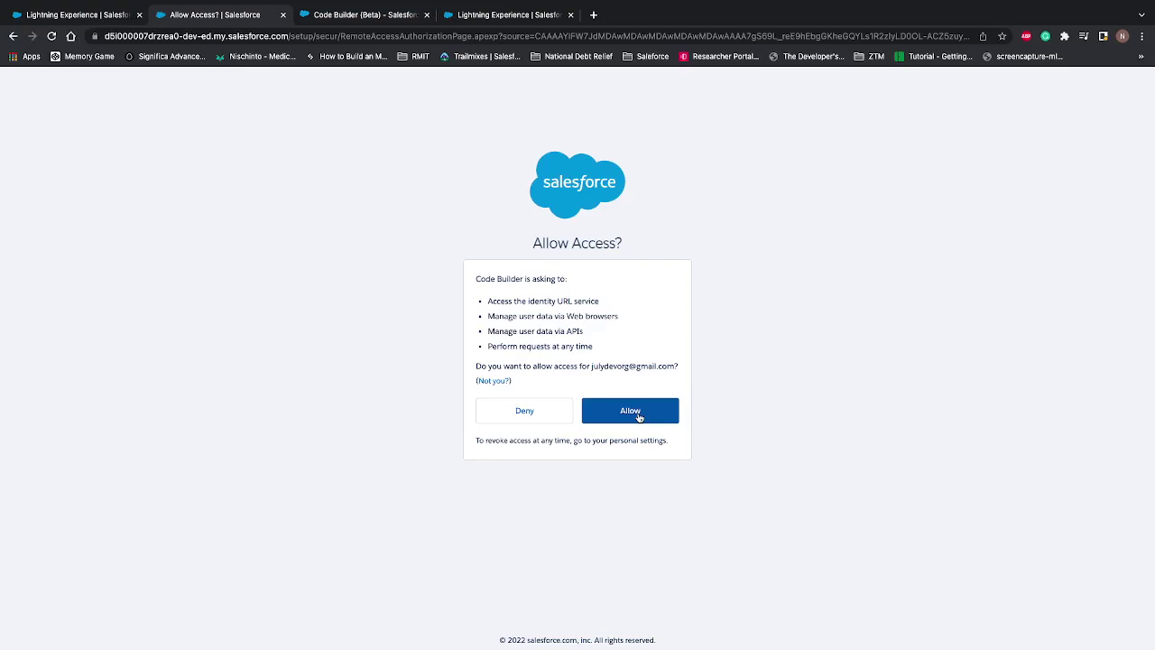
left_click(638, 416)
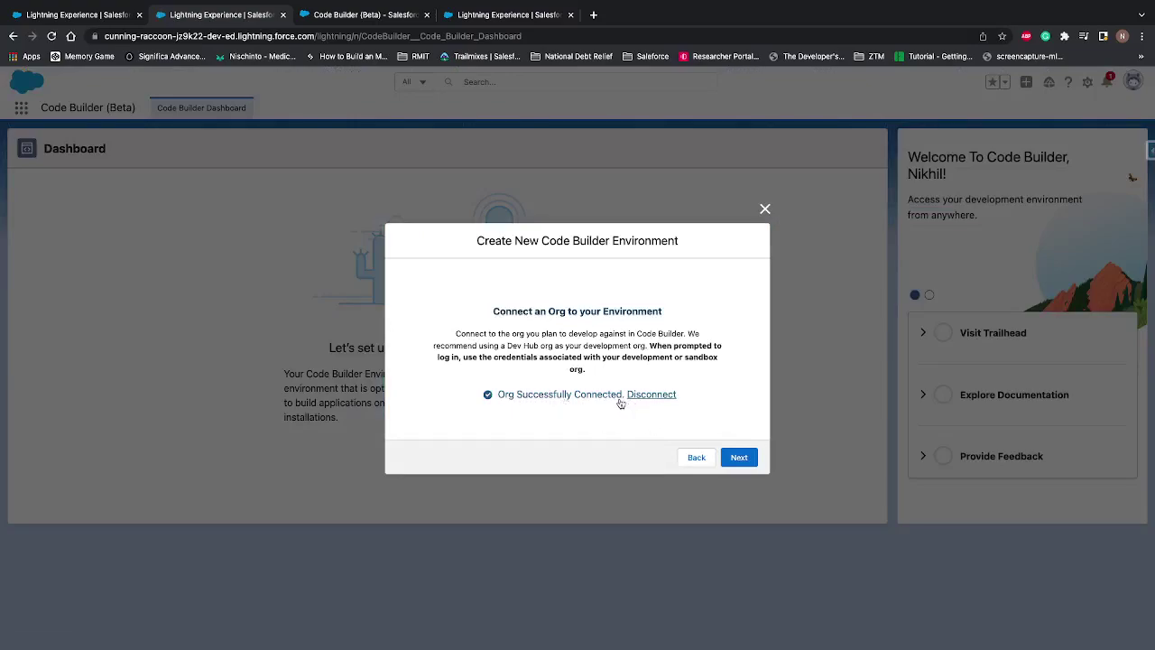
left_click(738, 457)
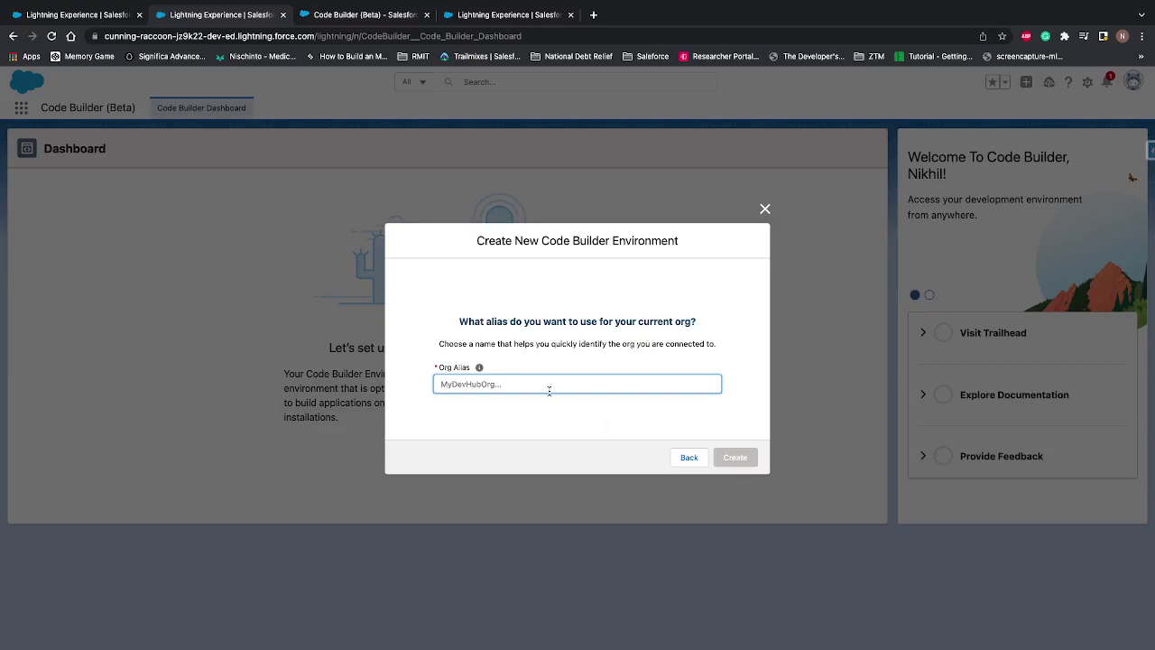
- Set the org alias to troop and create the environment
type("troop")
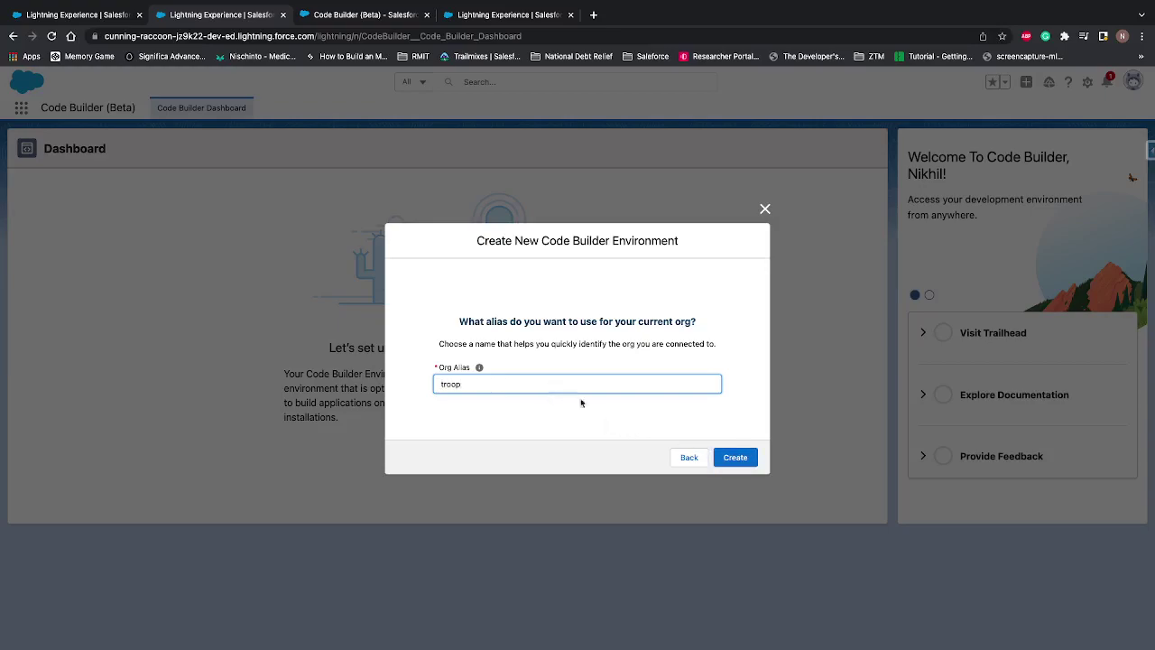
left_click(732, 458)
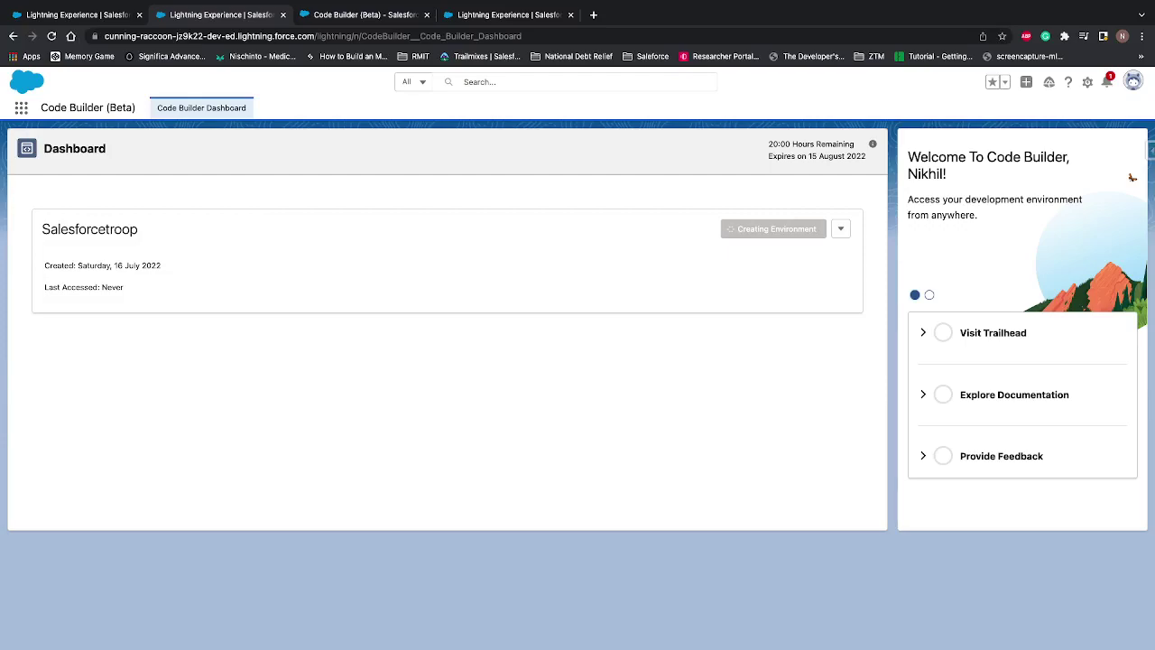
key("super+plus")
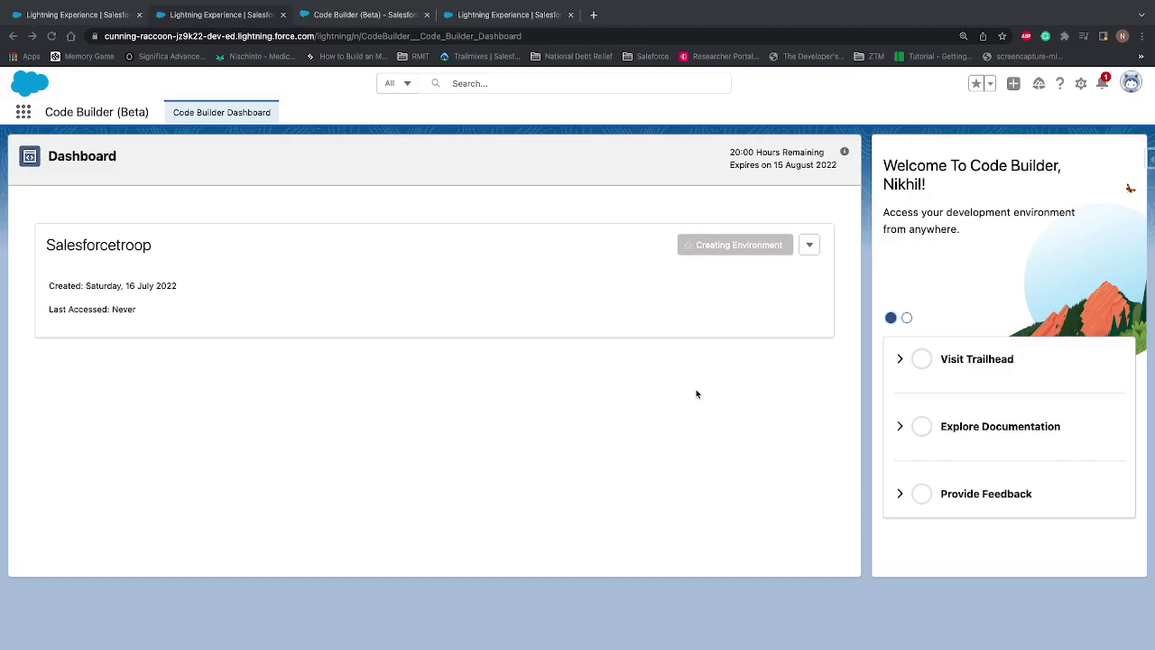
- Find Permission Sets in Setup and open the CodeBuilder permission set
left_click(1079, 83)
left_click(1020, 123)
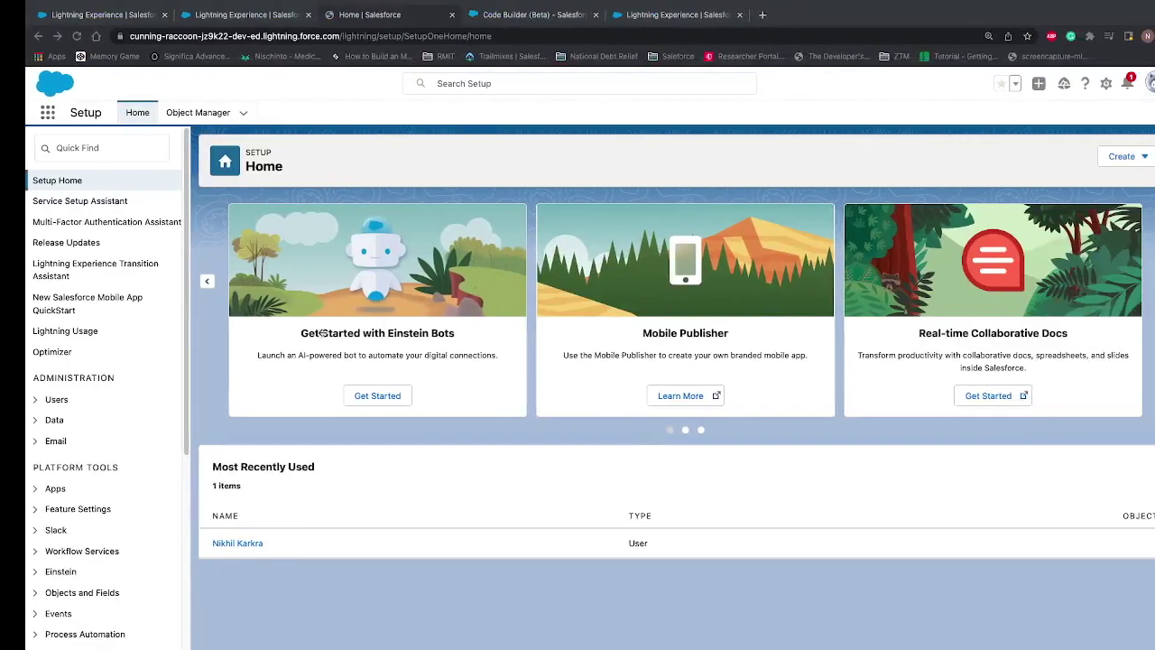
left_click(42, 147)
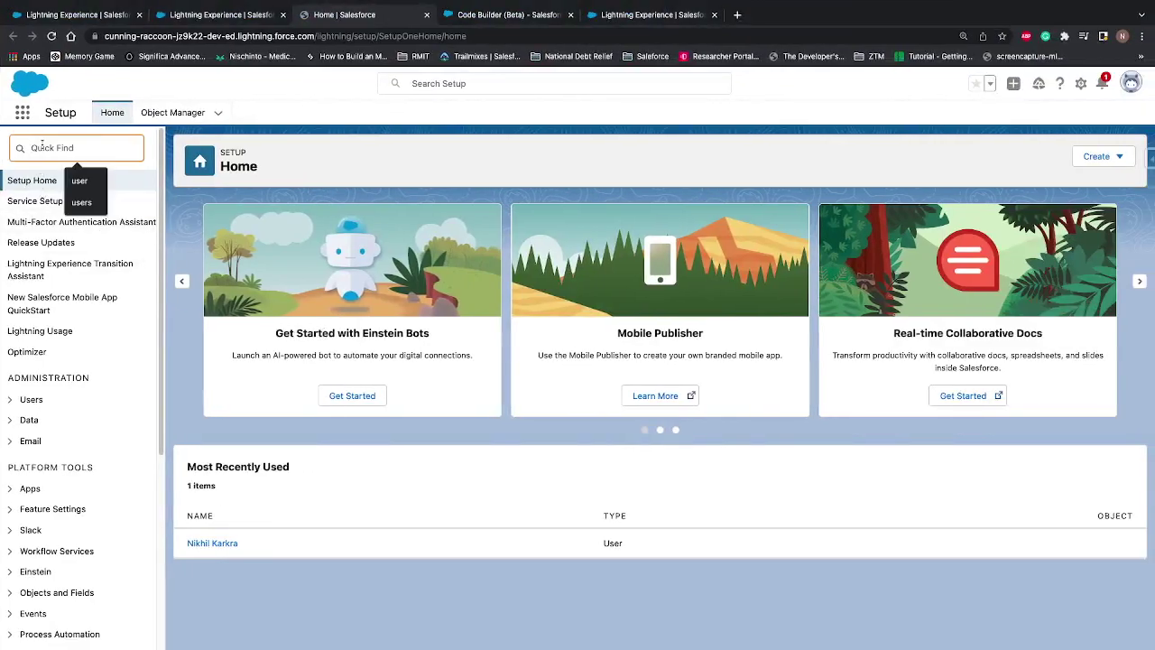
type("permi")
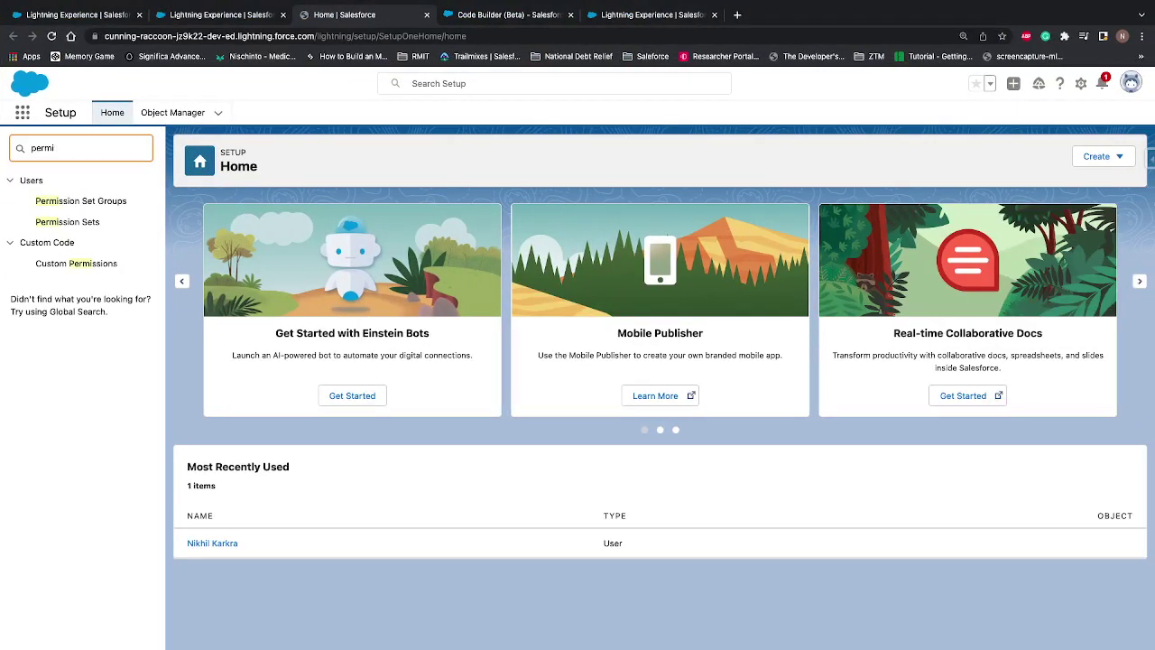
left_click(67, 221)
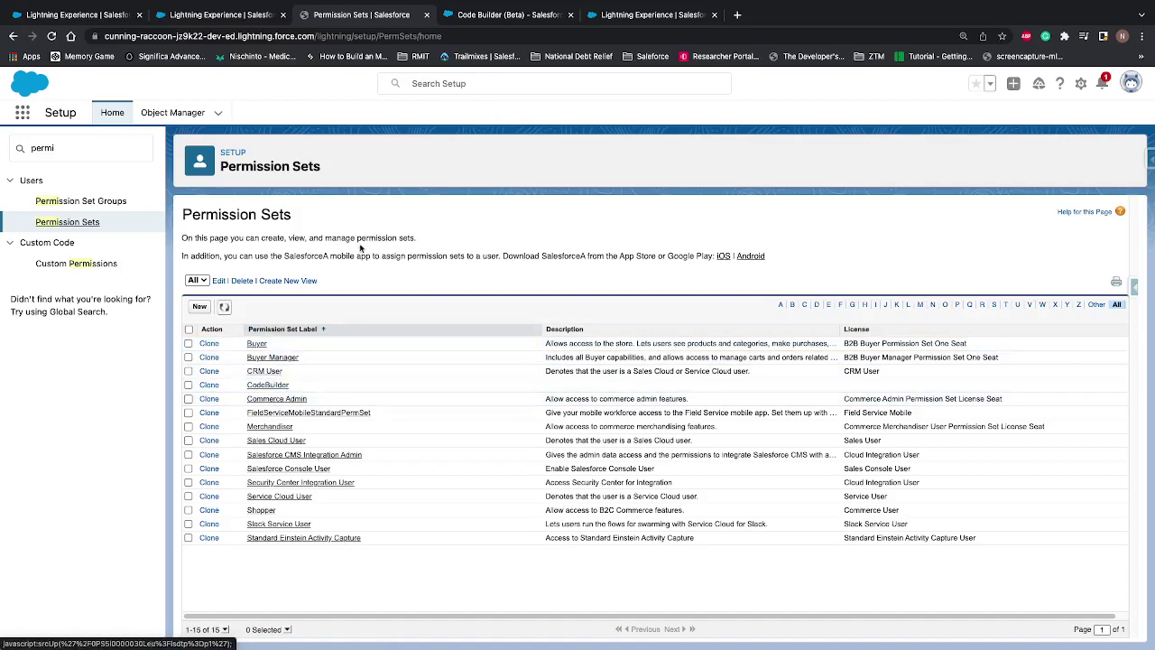
left_click(259, 386)
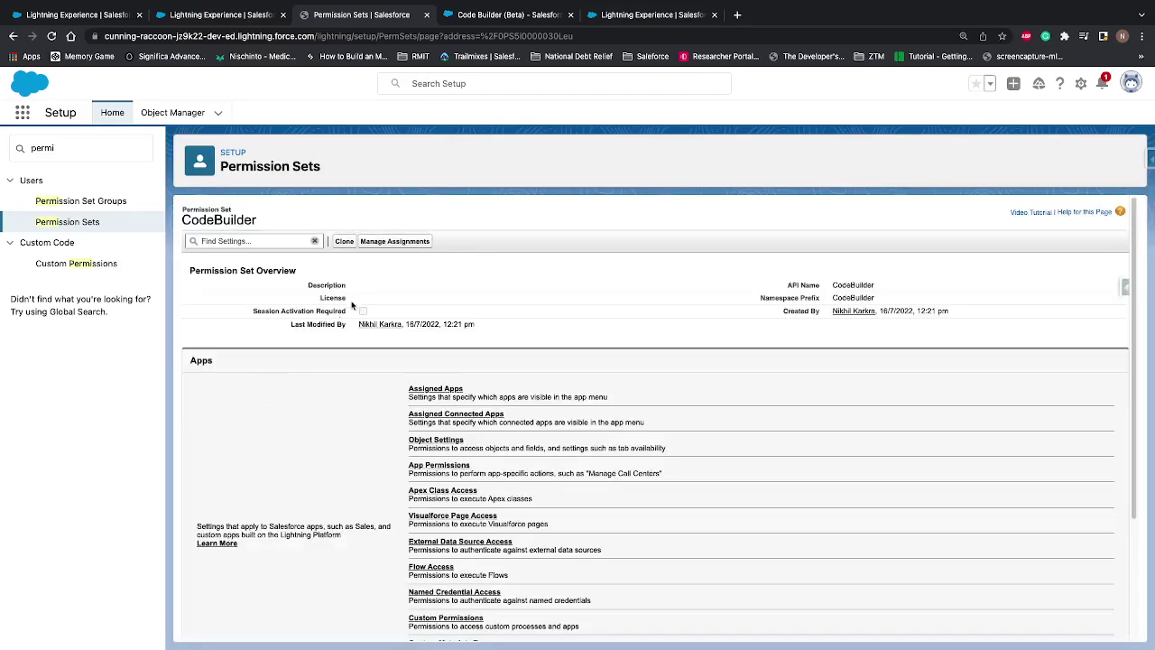
- Assign the CodeBuilder permission set to the user with the System Administrator profile
left_click(382, 246)
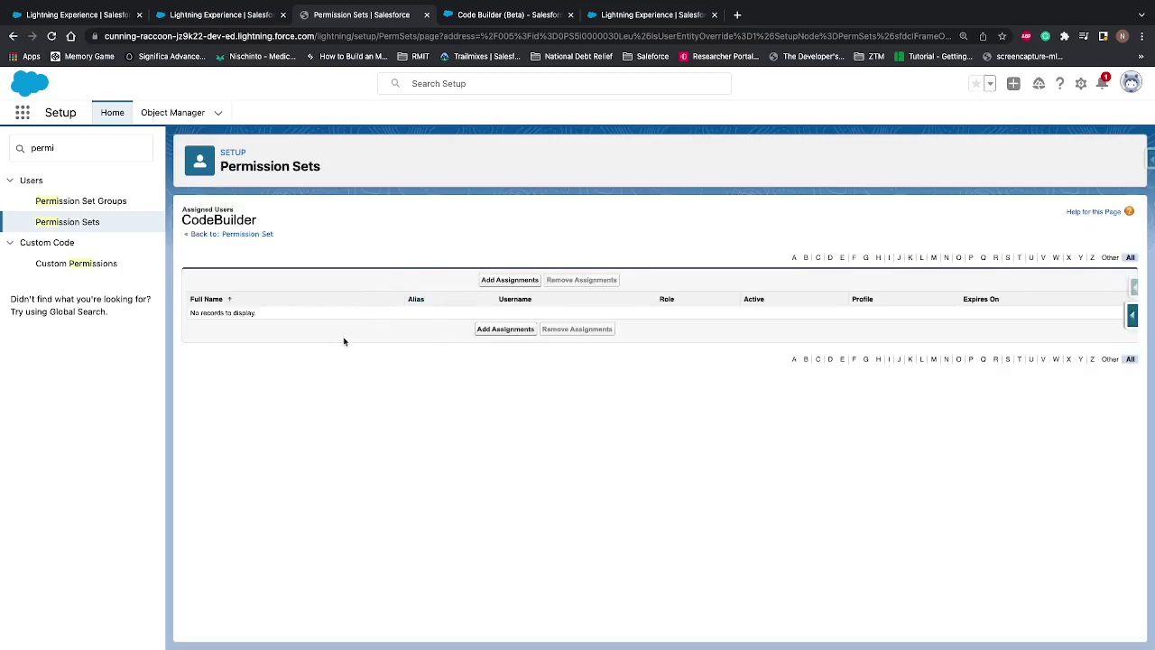
left_click(503, 280)
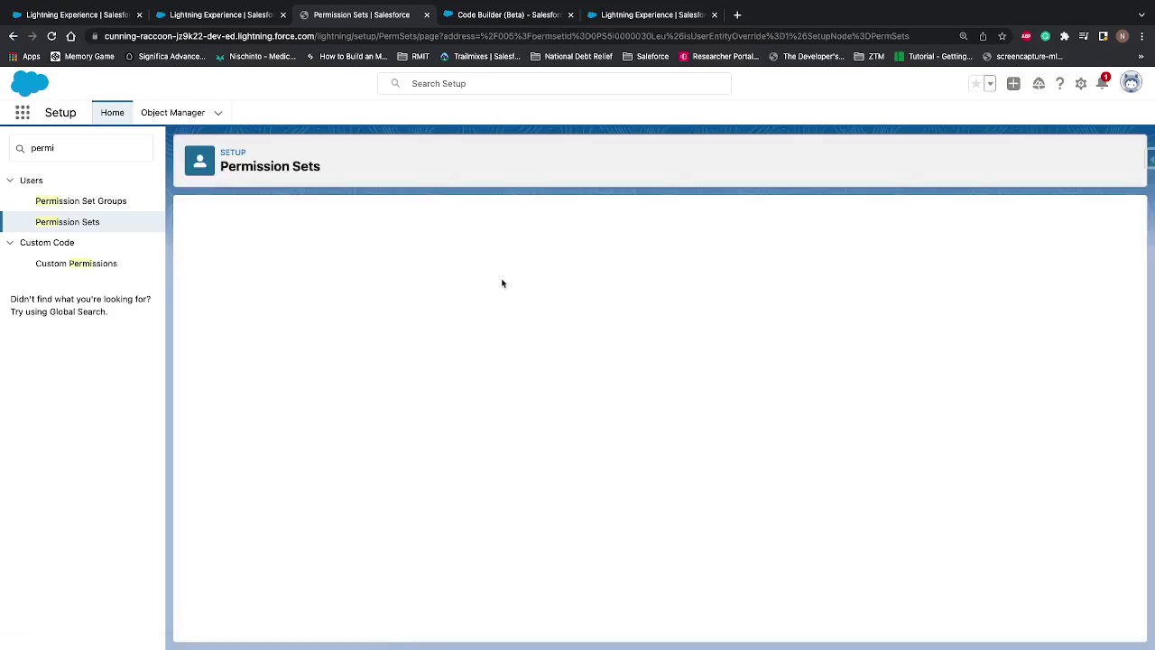
left_click(198, 333)
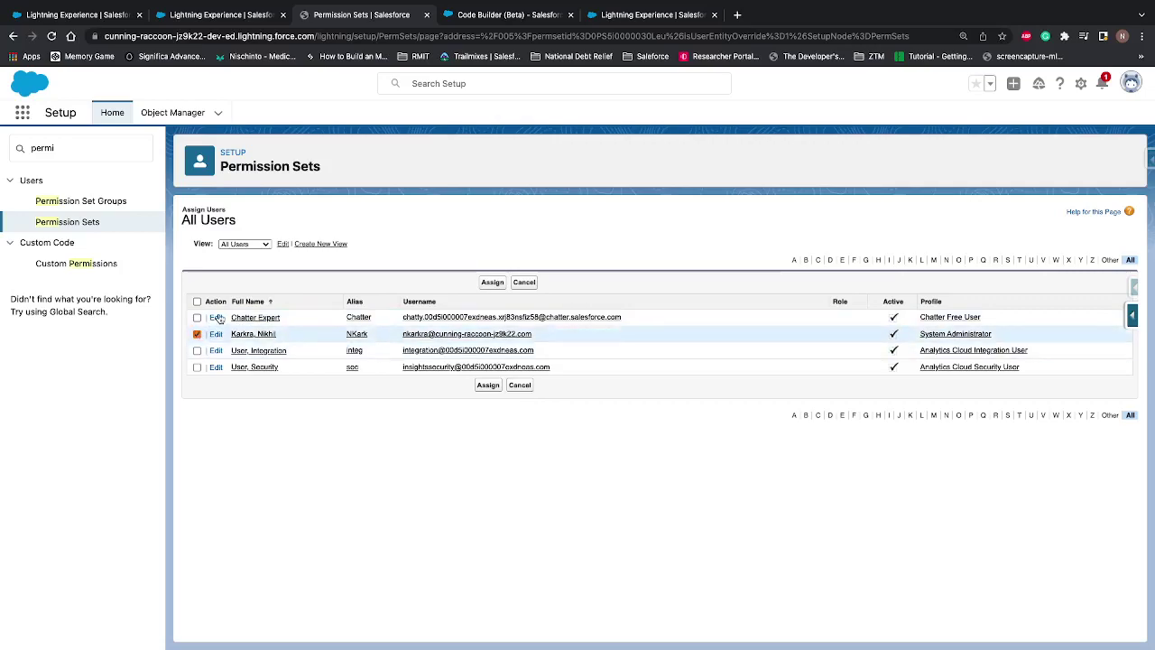
left_click(484, 387)
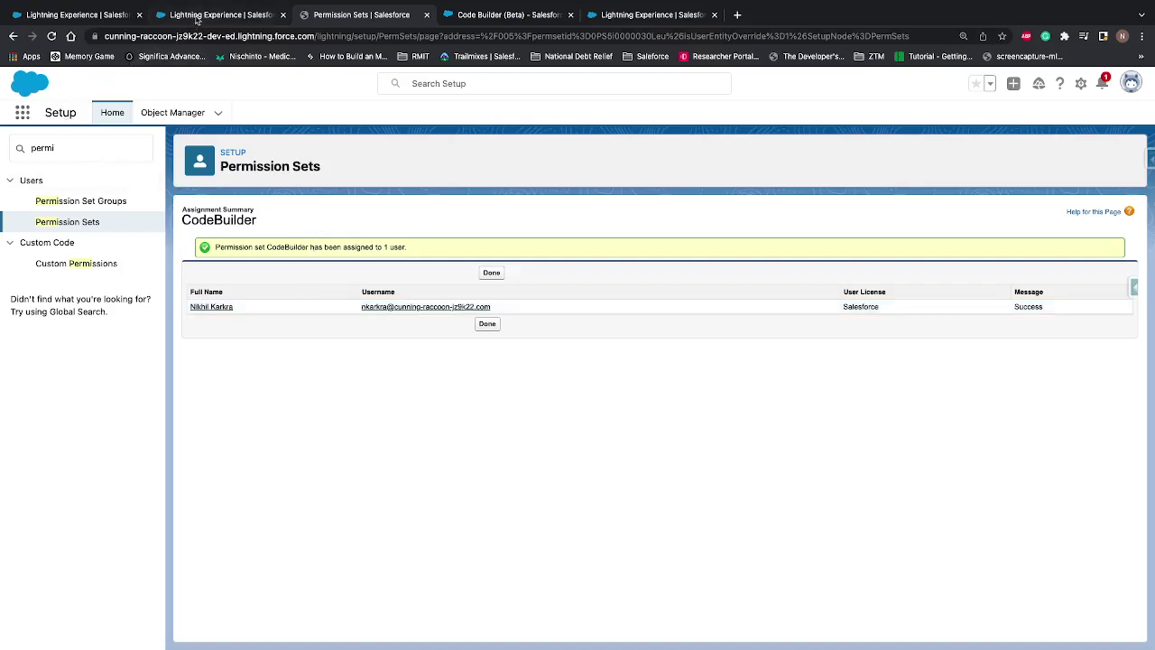
- Return to the Code Builder dashboard and reload it to check the Salesforcetroop environment's creation status
left_click(197, 16)
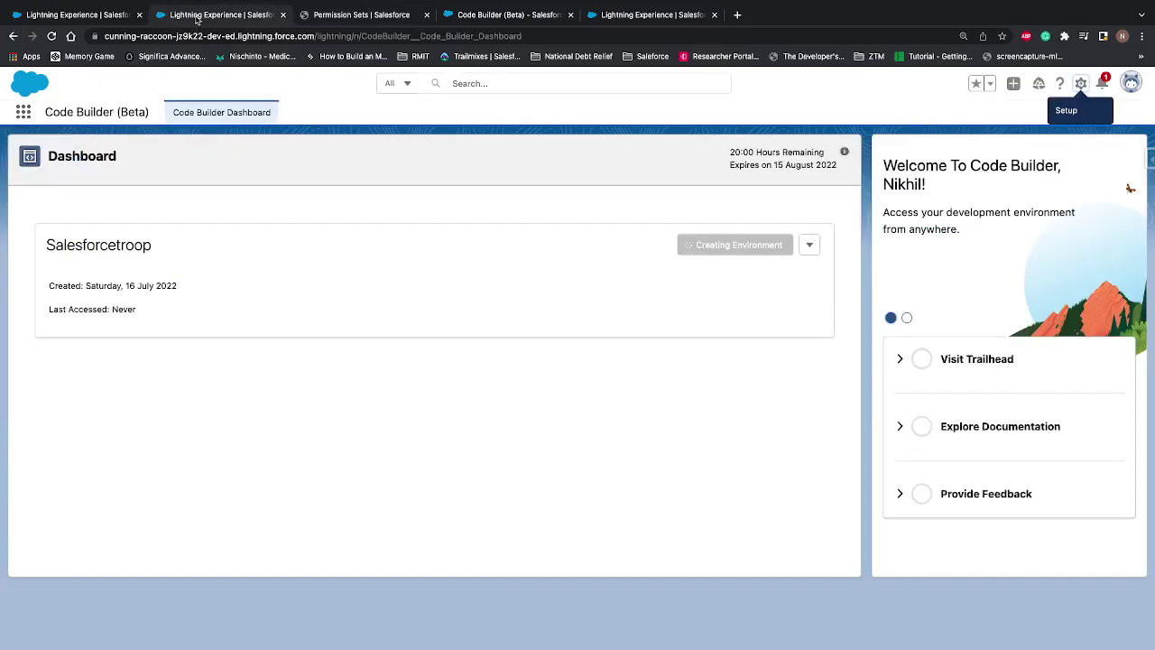
left_click(53, 36)
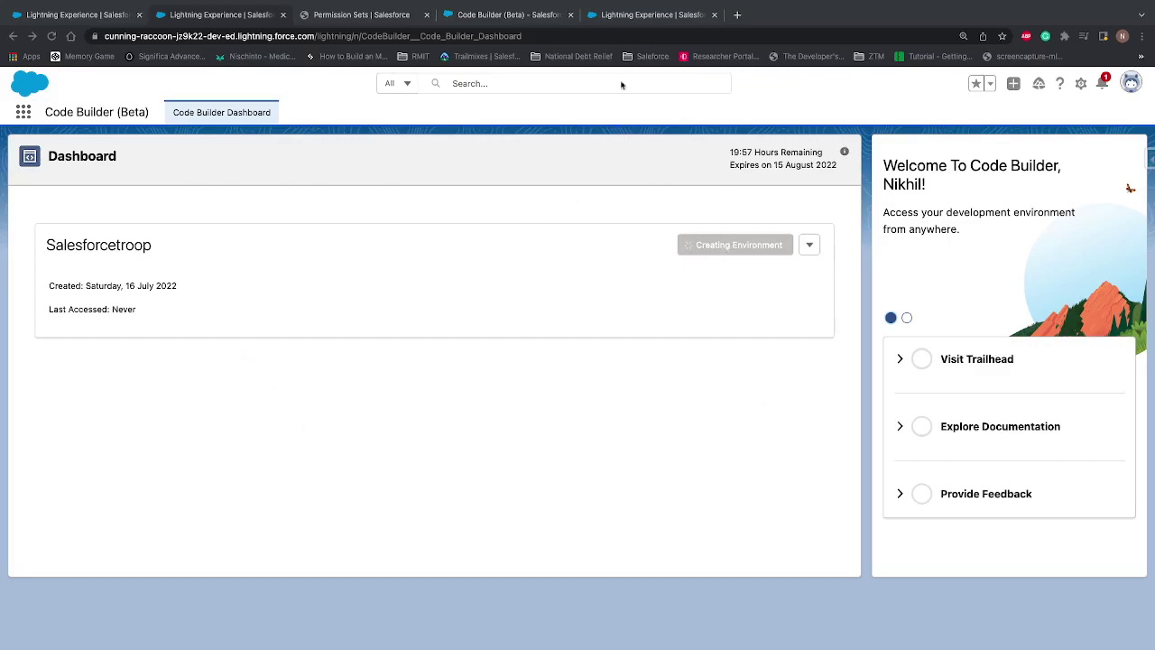
- Switch to the other org's Code Builder dashboard, check its remaining hours and expiry date, and launch the troop environment
left_click(499, 20)
left_click(616, 16)
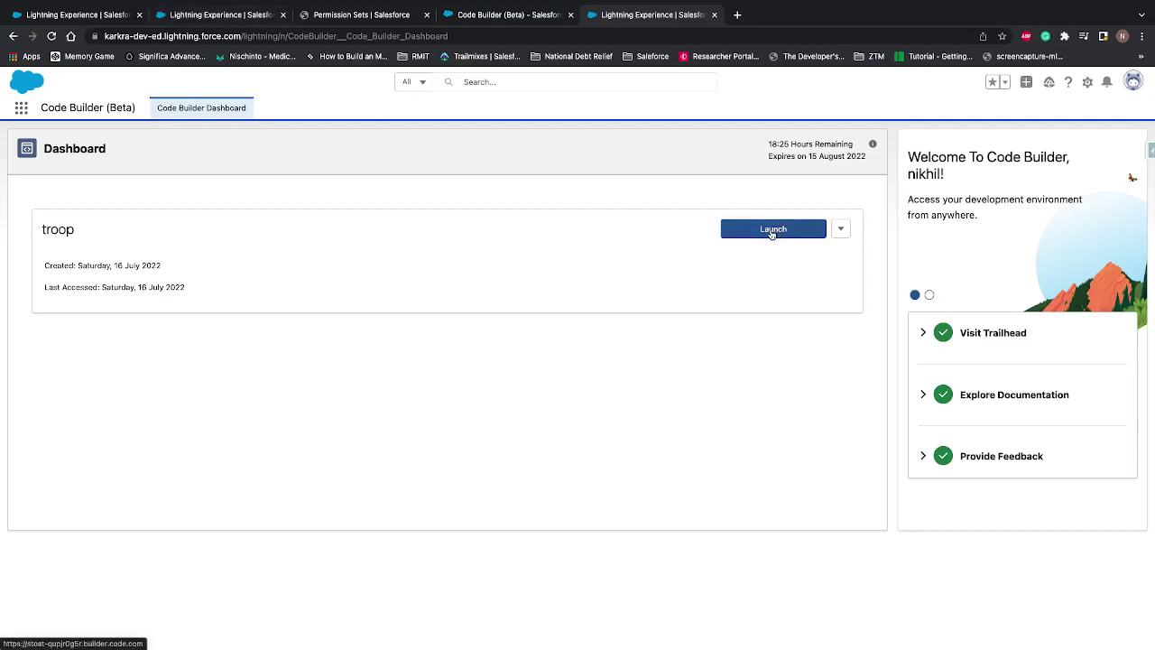
left_click_drag(759, 147, 851, 145)
left_click_drag(771, 156, 866, 158)
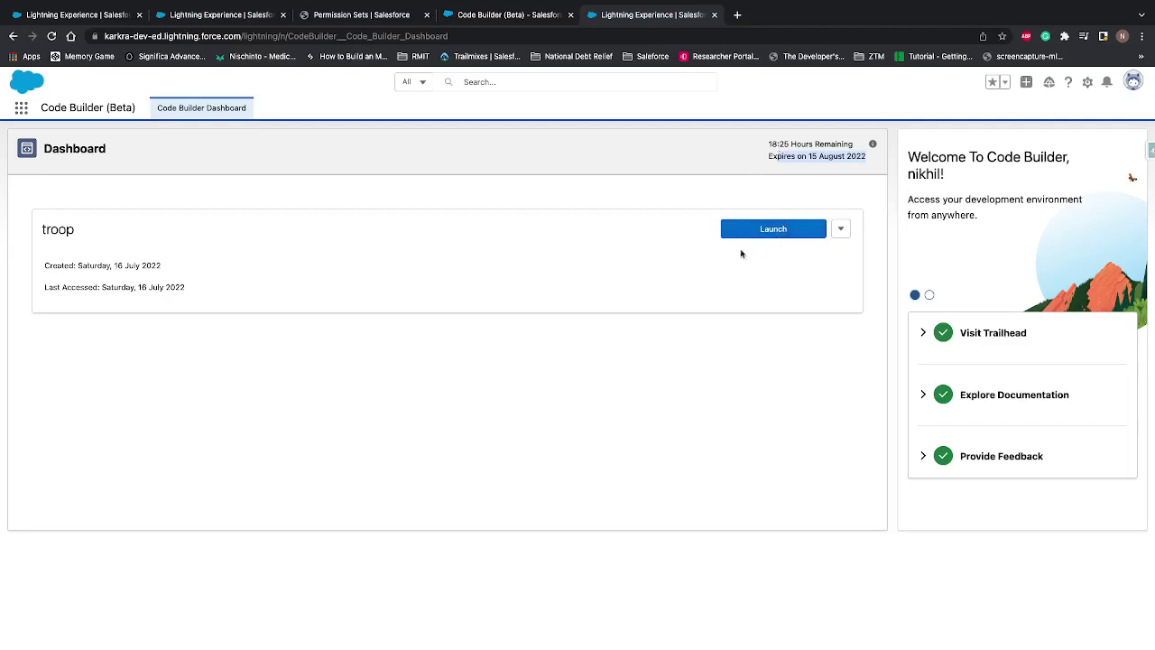
left_click(225, 16)
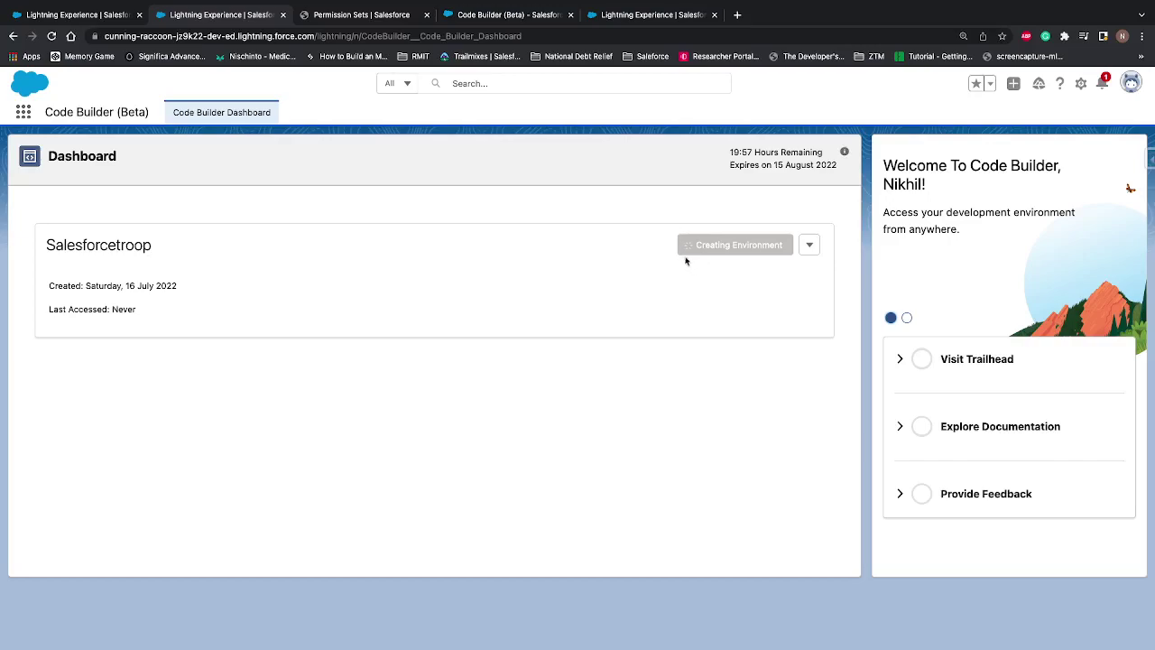
left_click(623, 16)
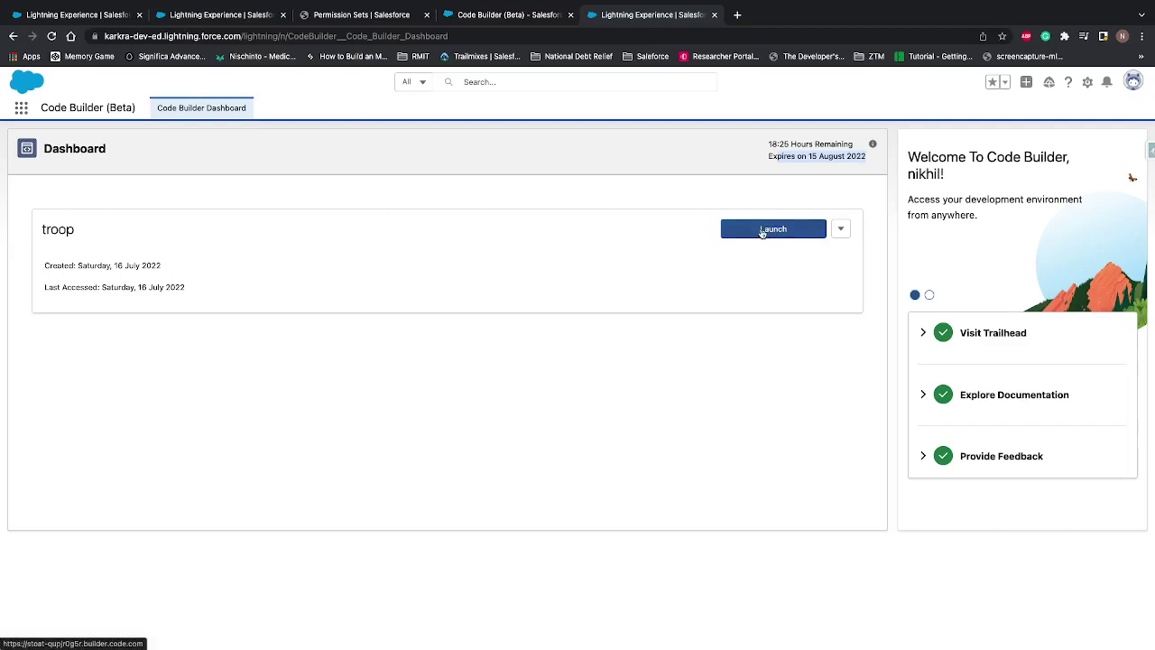
left_click(762, 231)
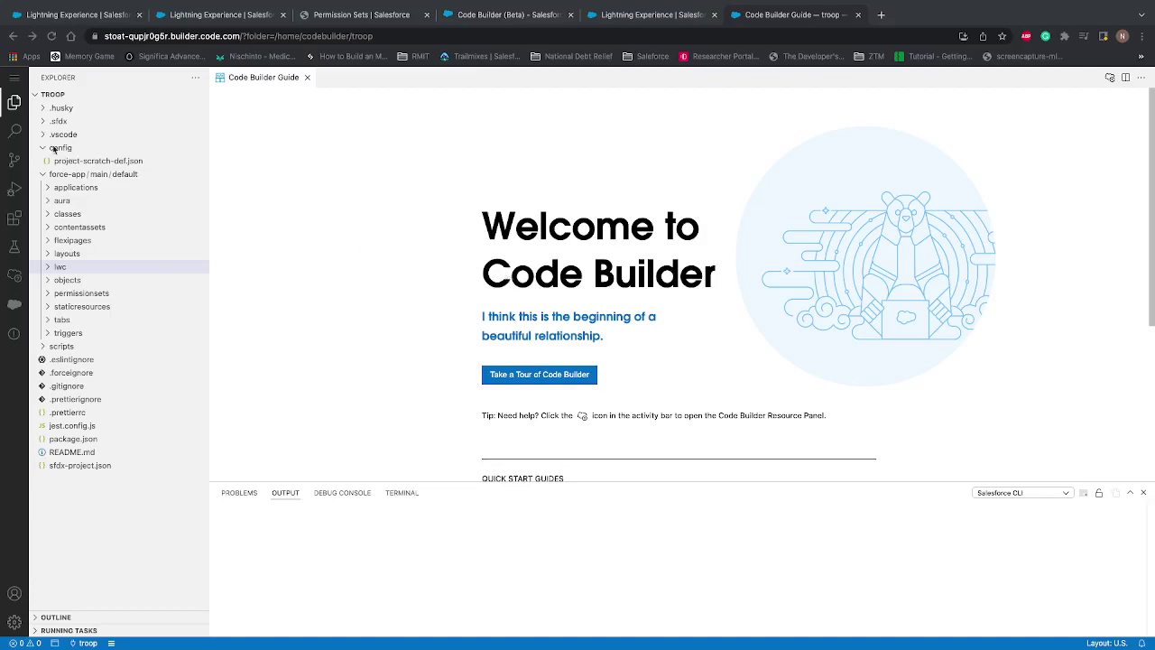
- Collapse the config folder and examine the contents of force-app/main/default in the troop project
left_click(13, 103)
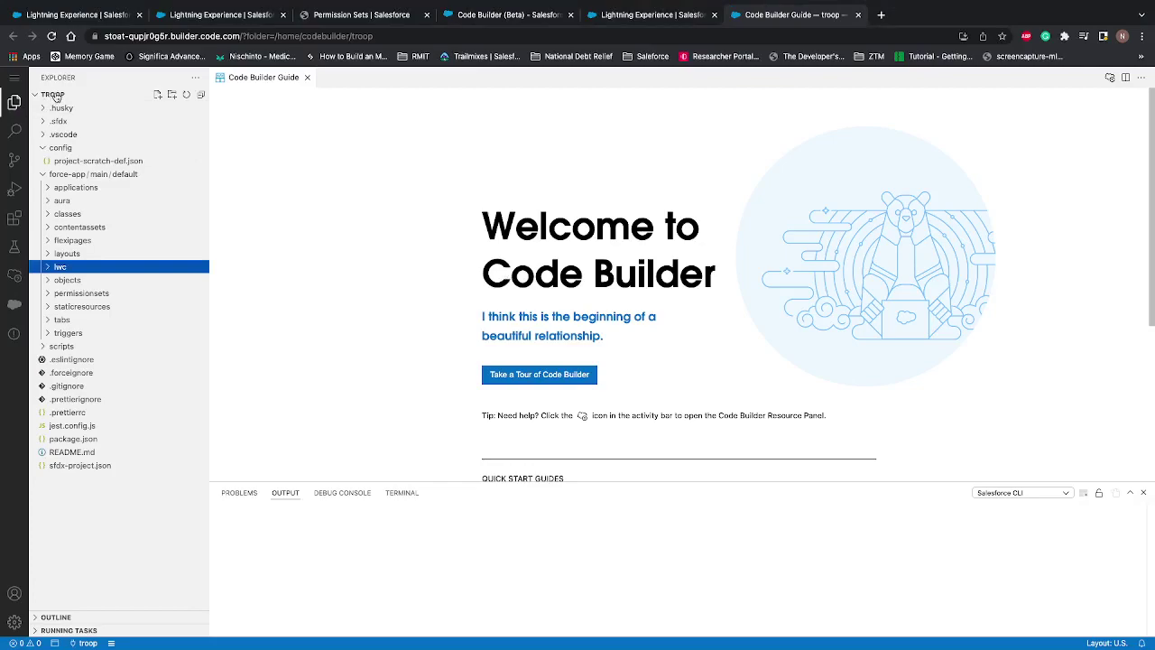
left_click(51, 148)
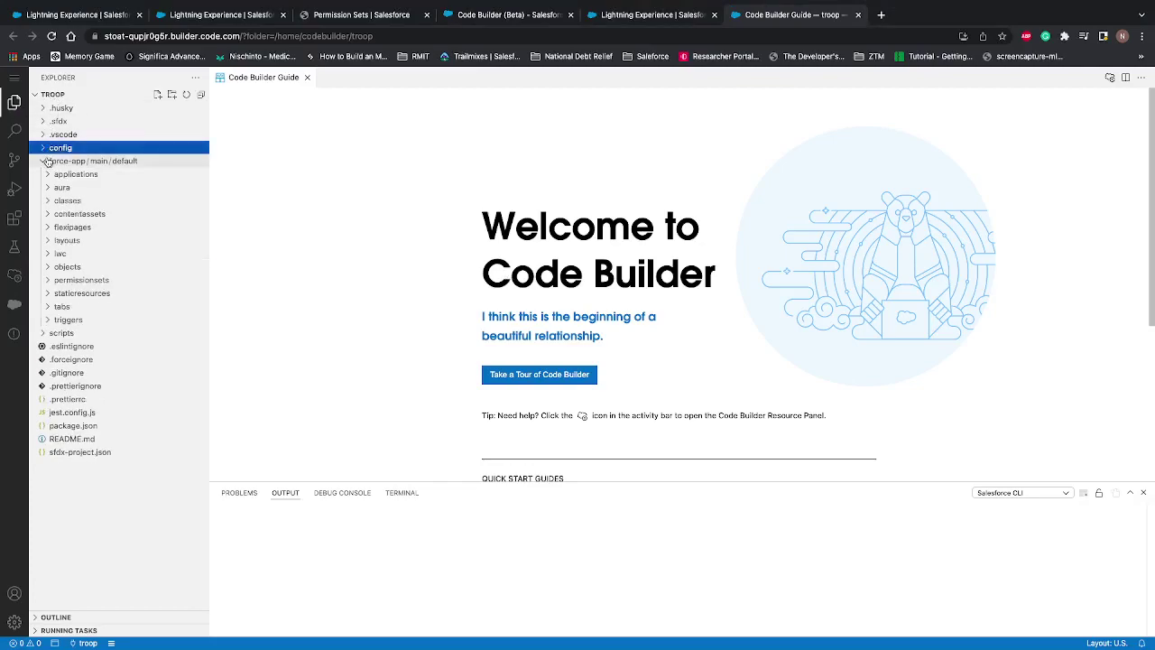
left_click(68, 160)
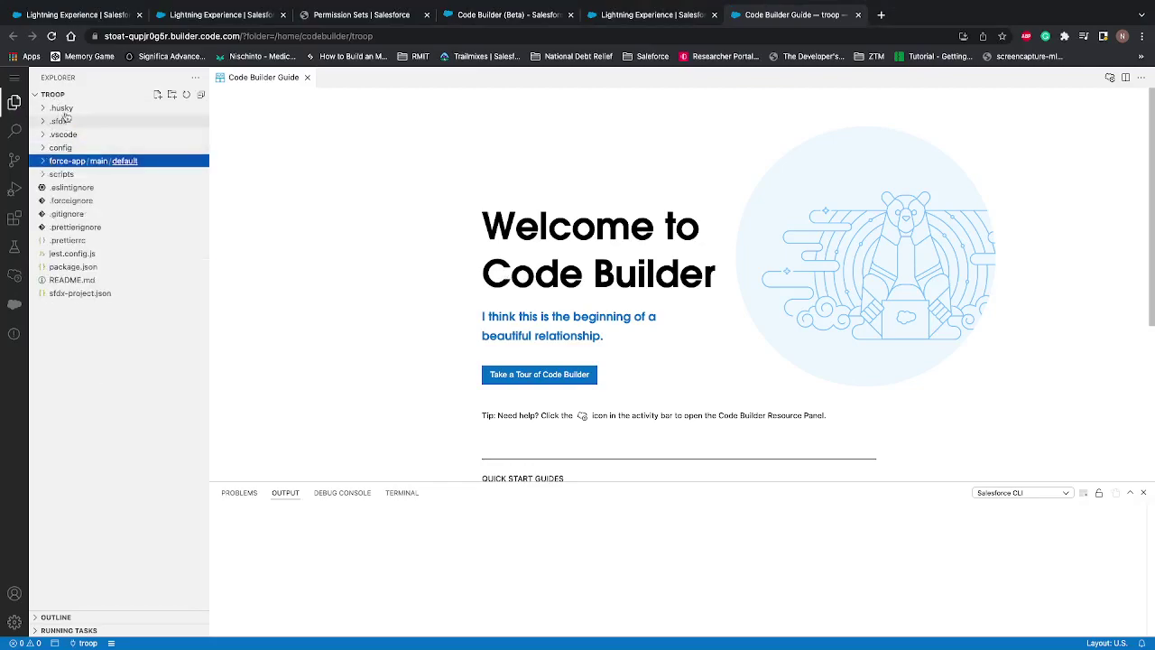
left_click(72, 162)
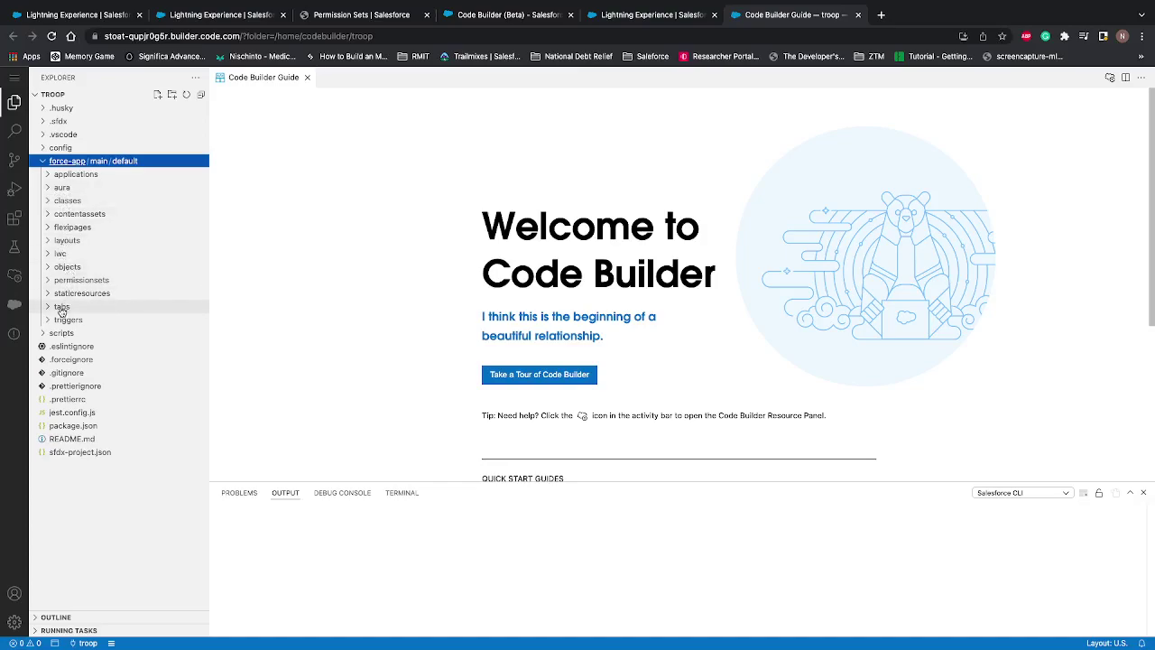
- Look through the Search, Source Control, Extensions, Testing, Code Builder resources and Org Browser views, and return to the project files
left_click(14, 133)
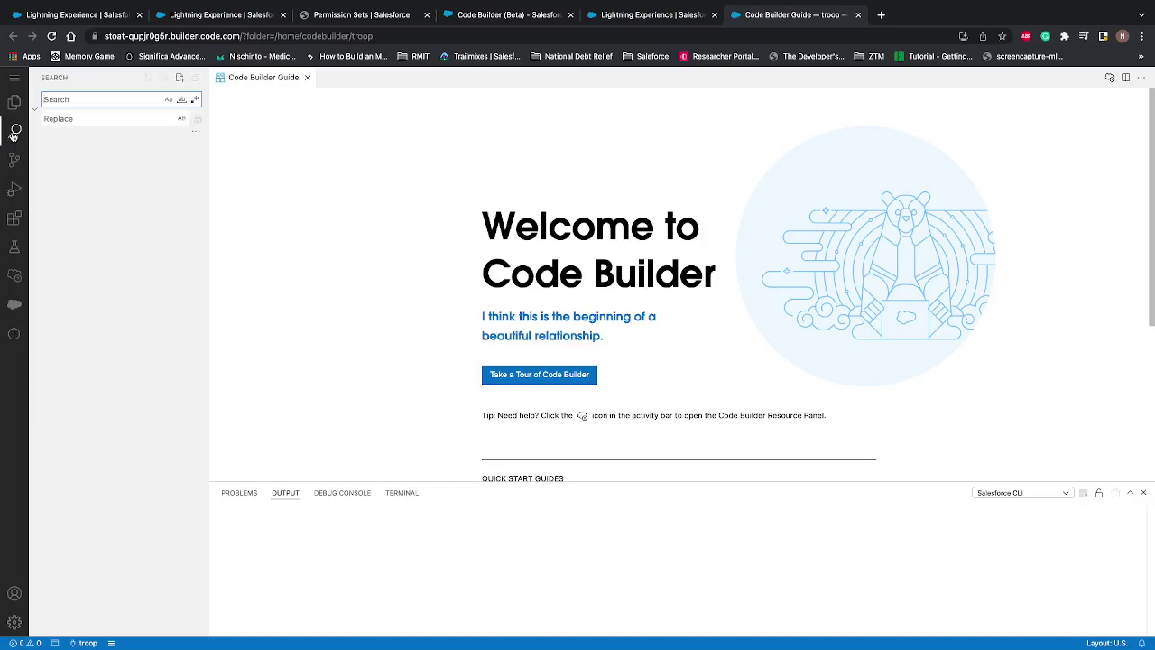
left_click(14, 160)
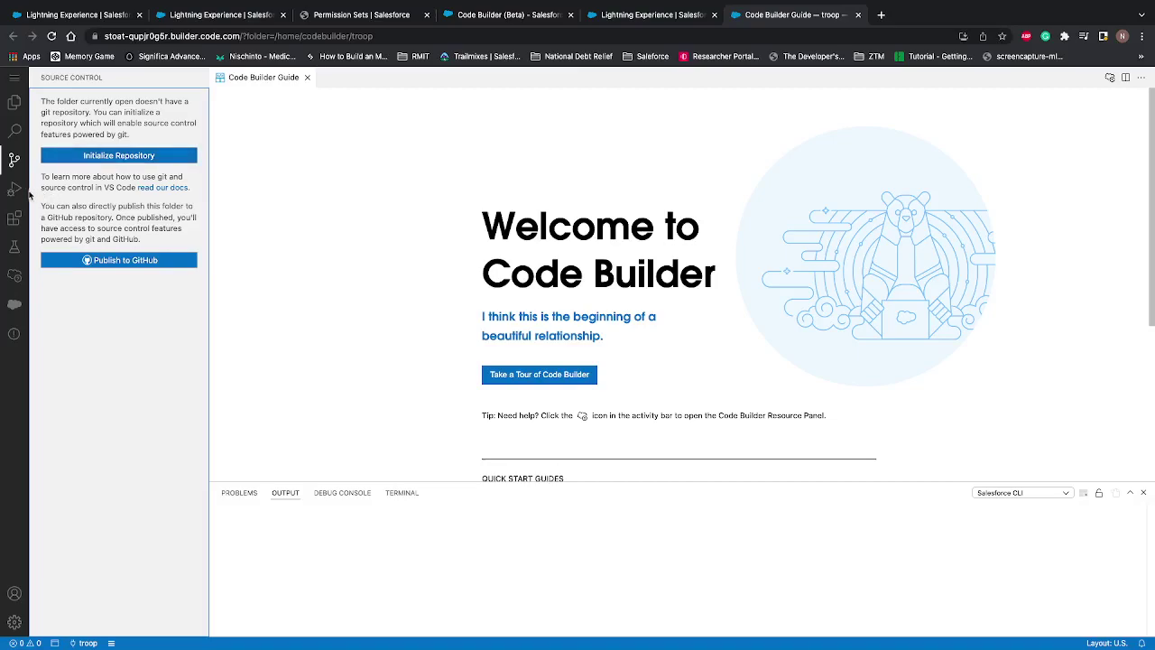
left_click(16, 217)
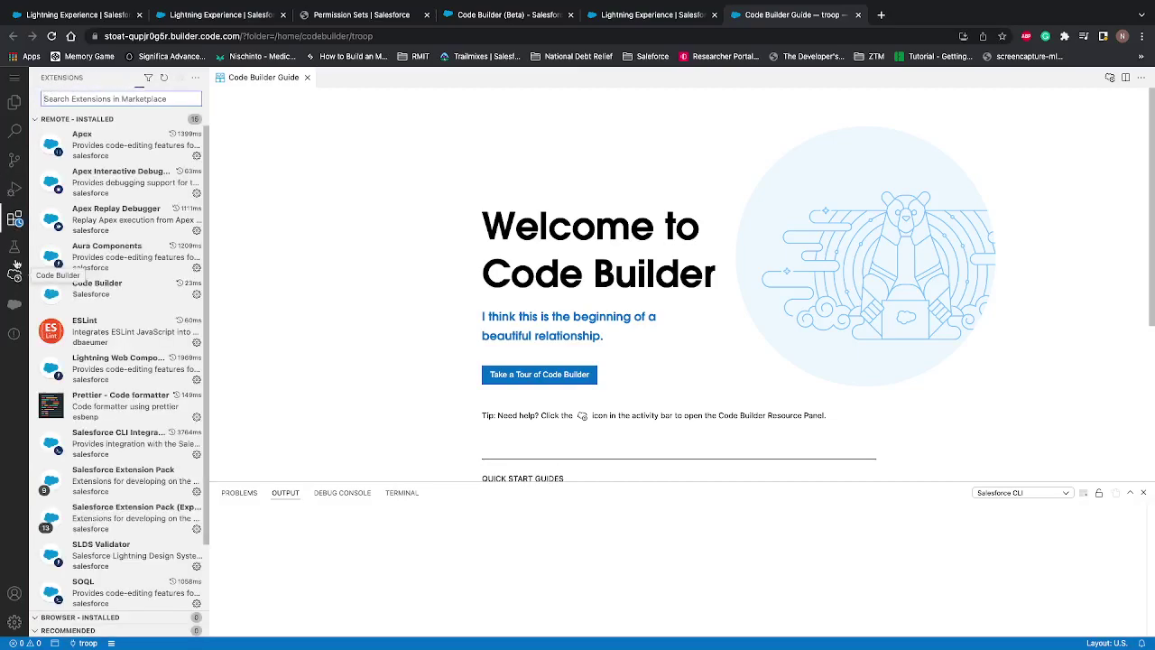
left_click(14, 249)
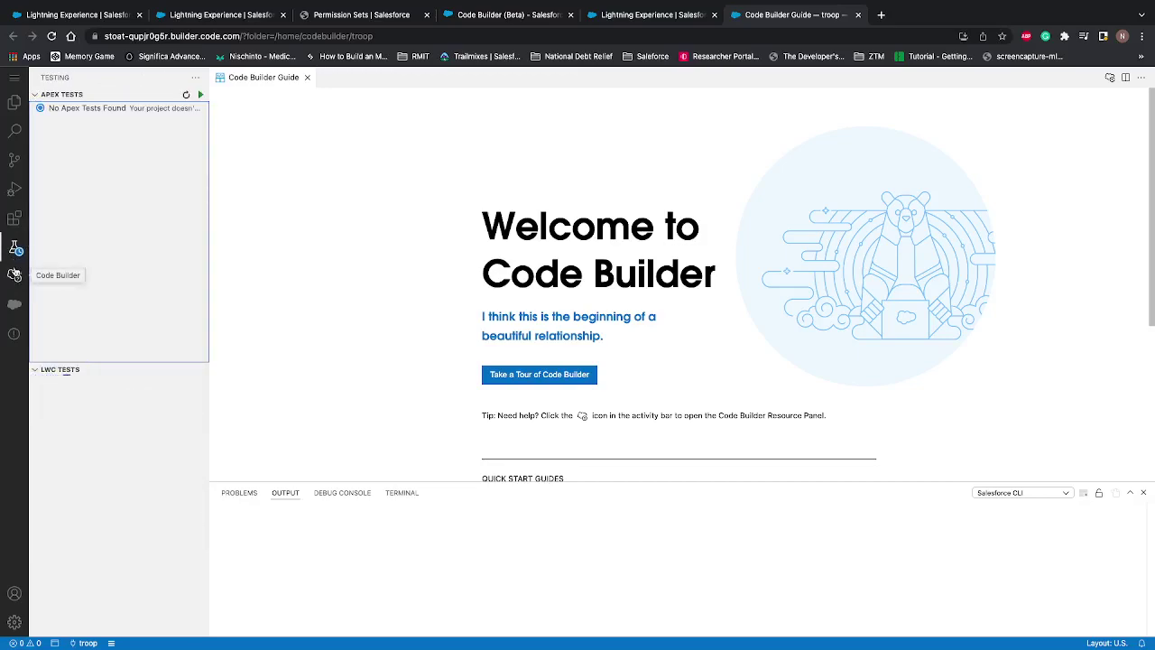
left_click(14, 274)
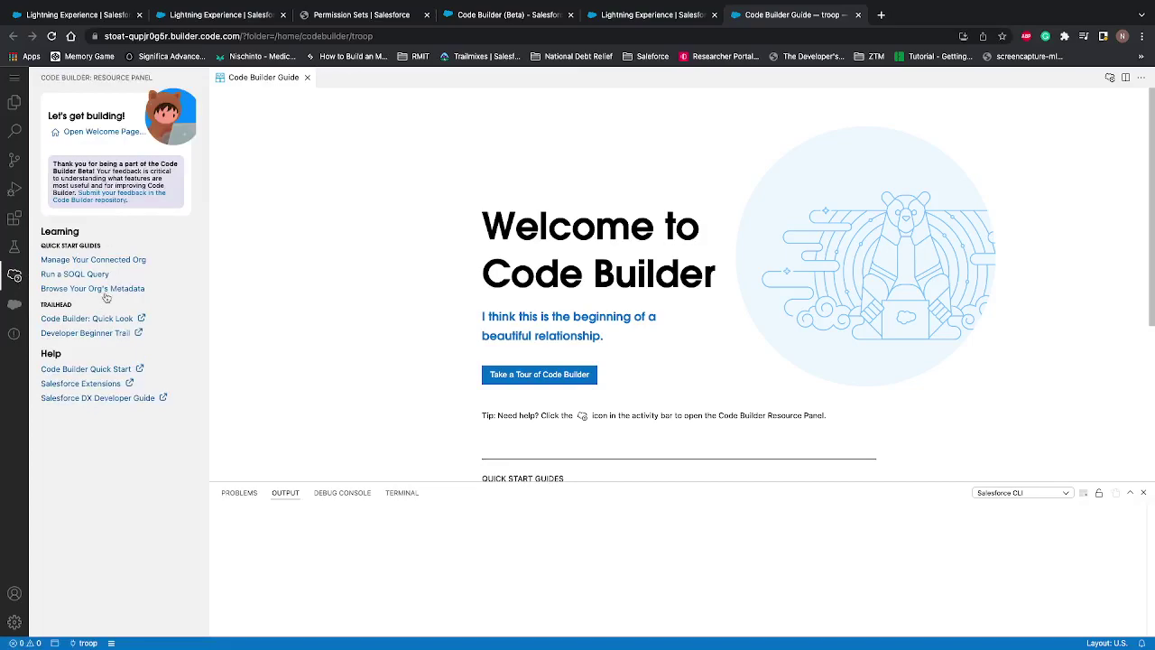
left_click(14, 306)
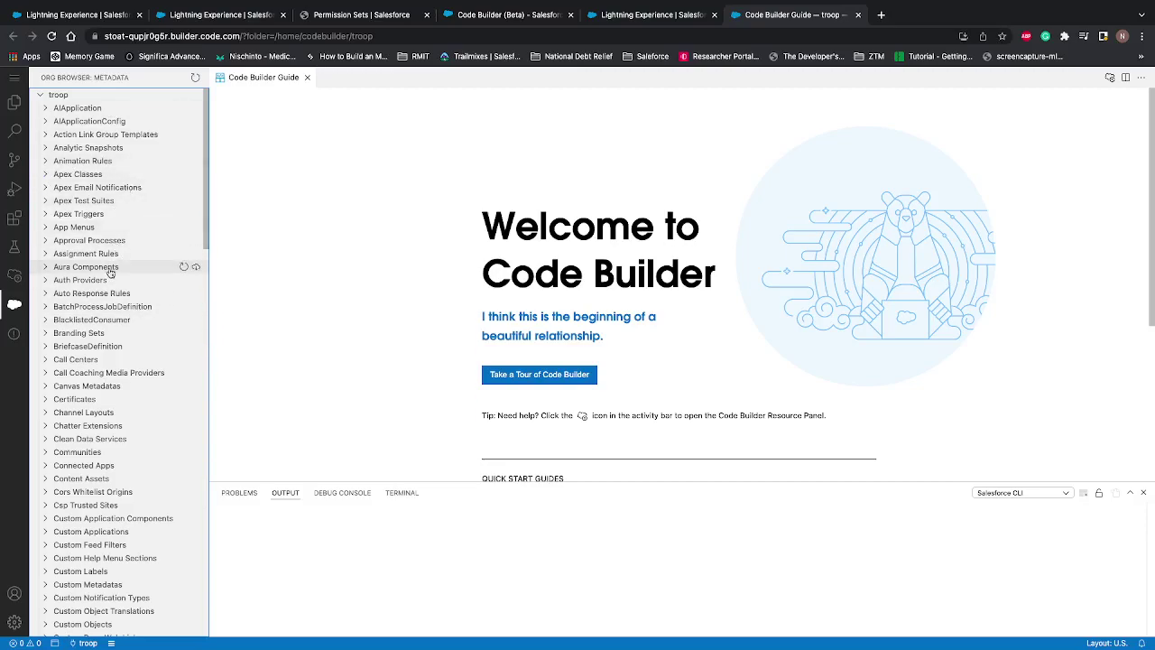
left_click(15, 105)
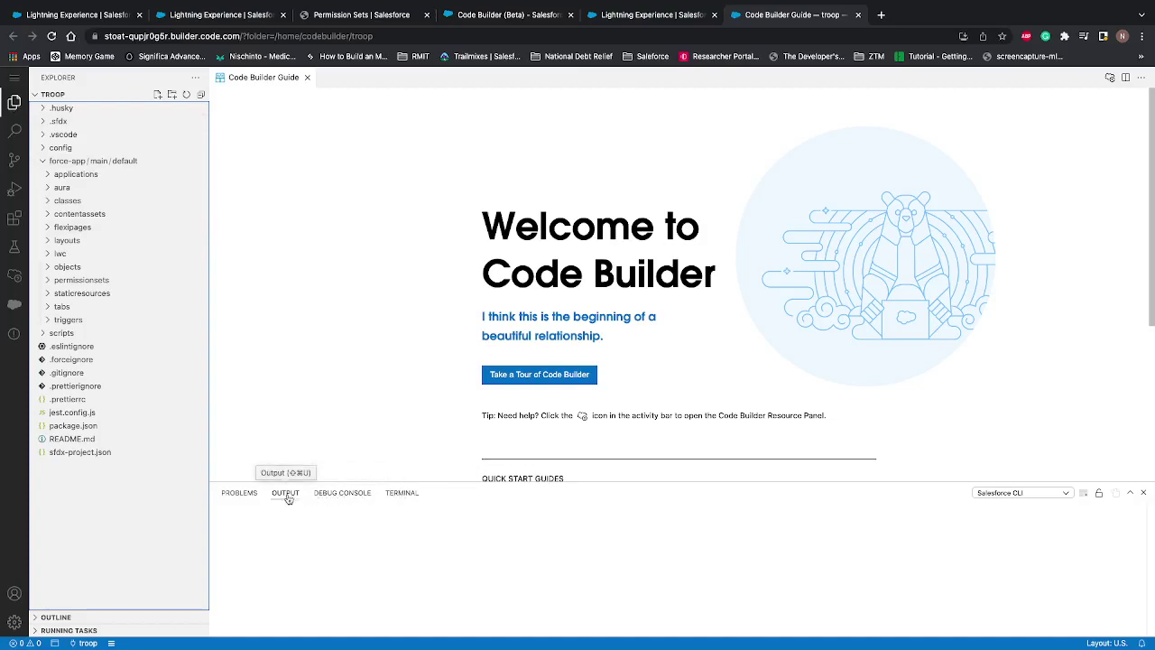
- Run SFDX: Authorize an Org with the Project Default login URL and the org alias salesforcetroop
left_click(308, 319)
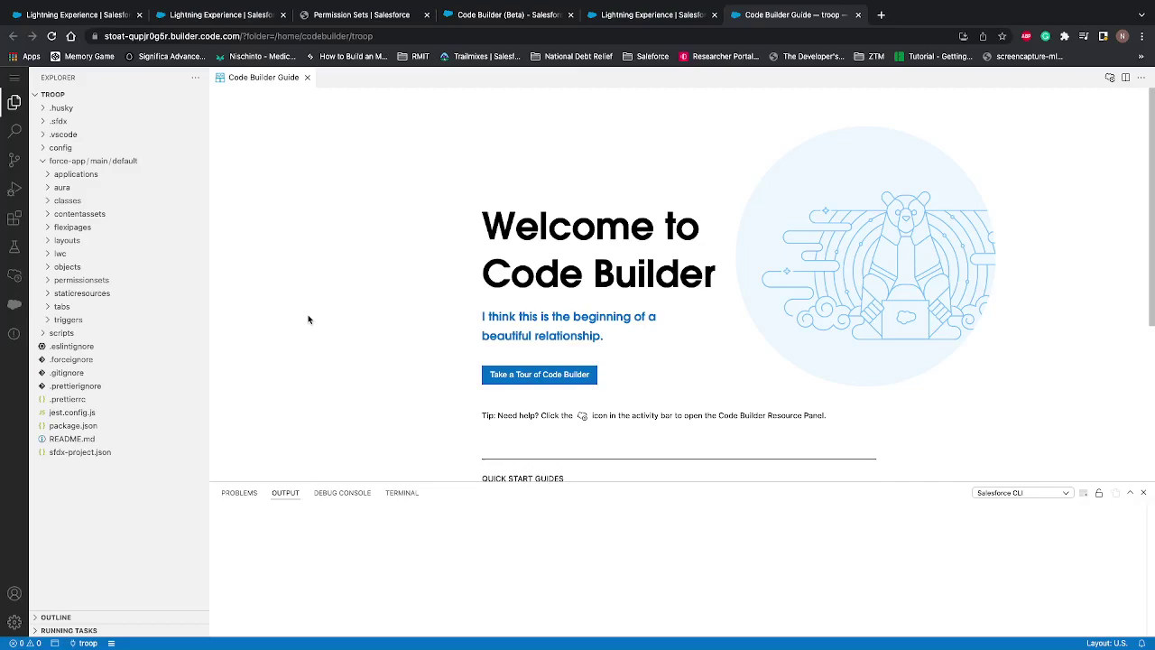
key("super+shift+p")
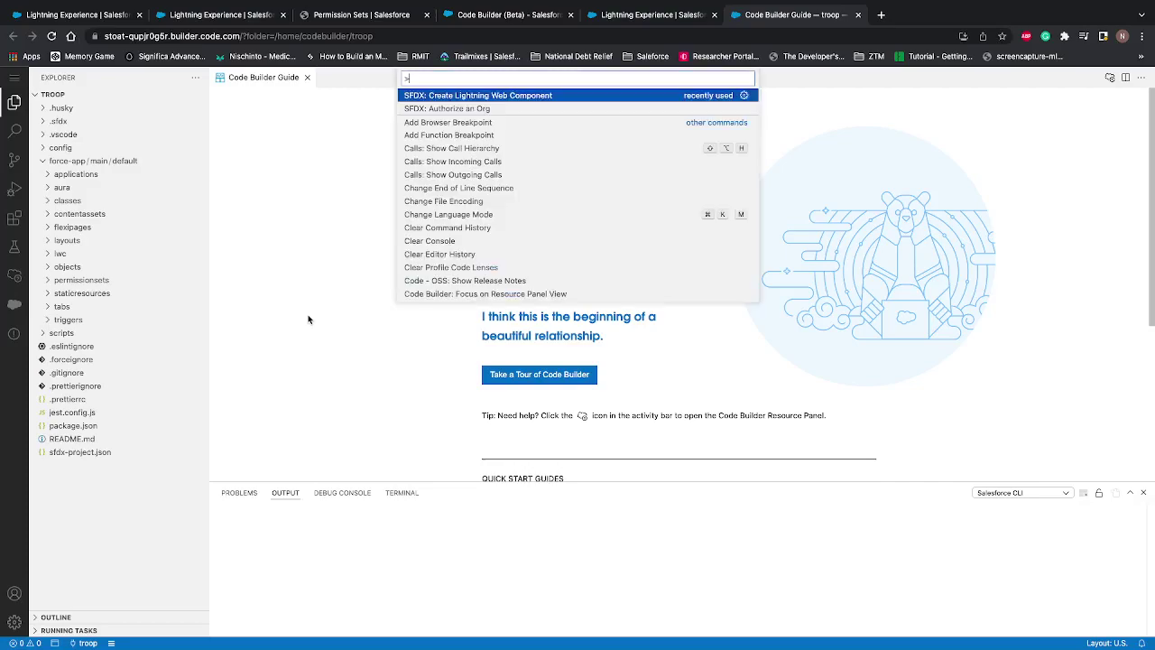
type("AUTH")
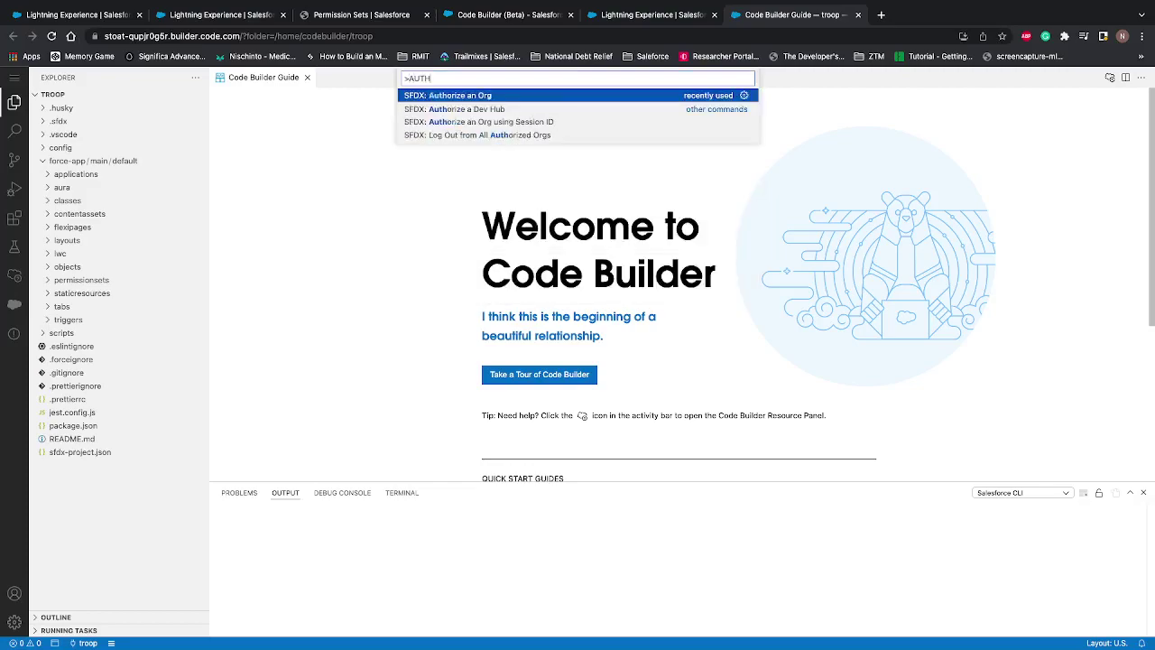
left_click(467, 98)
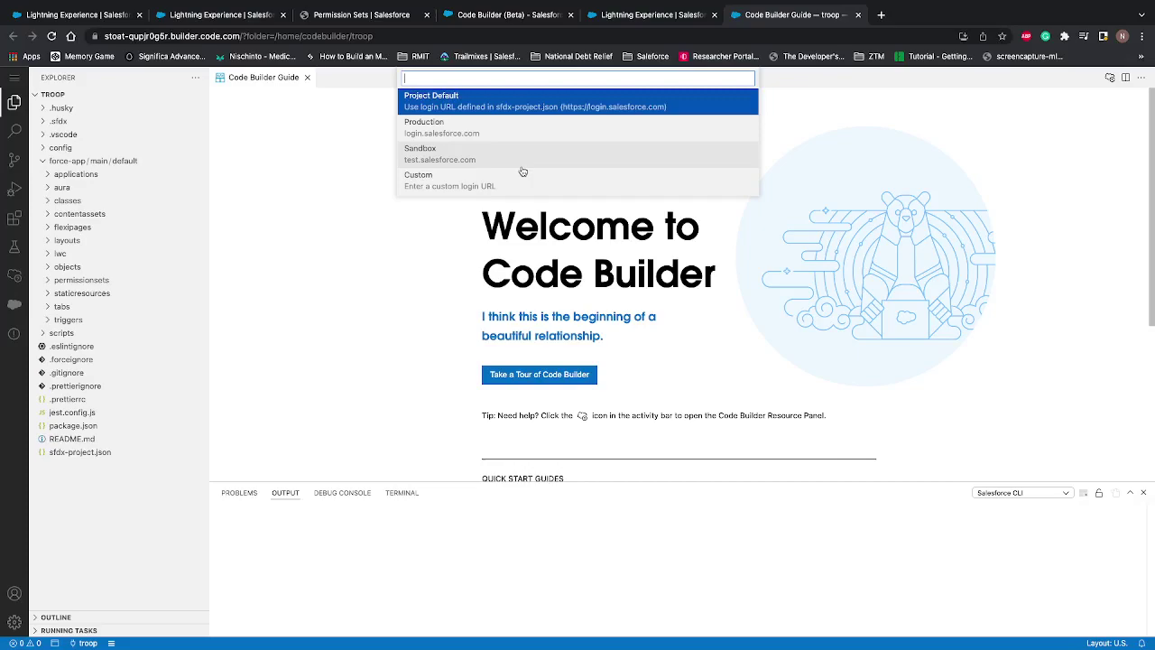
left_click(476, 110)
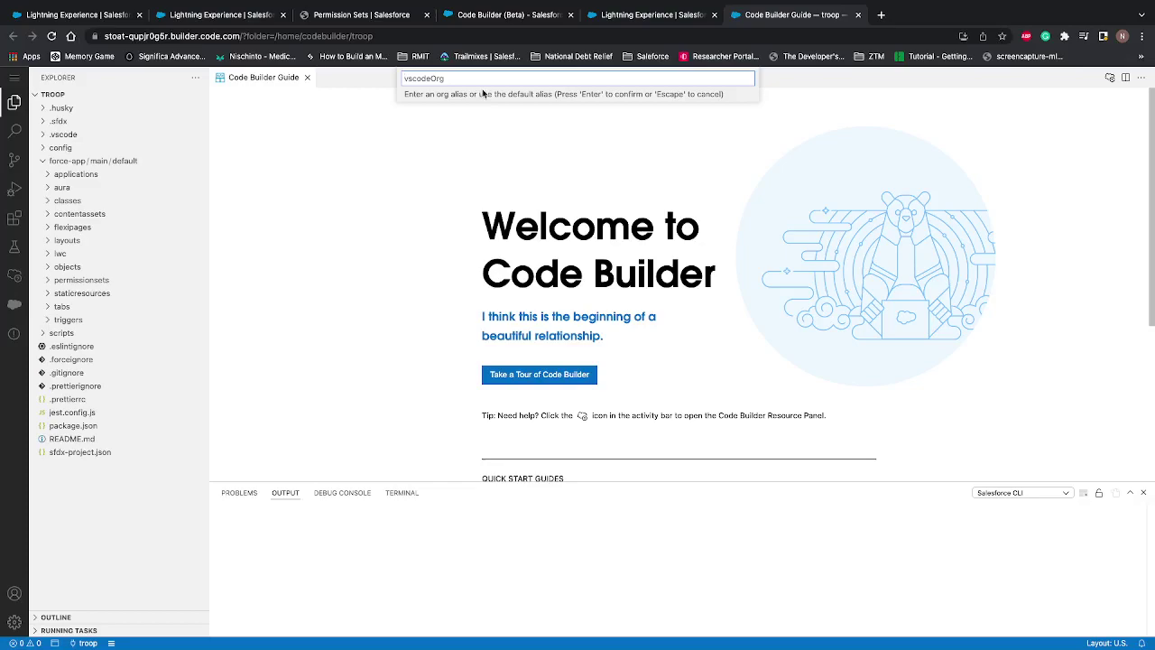
type("SALESFORCETR")
type("OOP")
key("super+a")
key("BackSpace")
type("salesforcetroop")
key("Return")
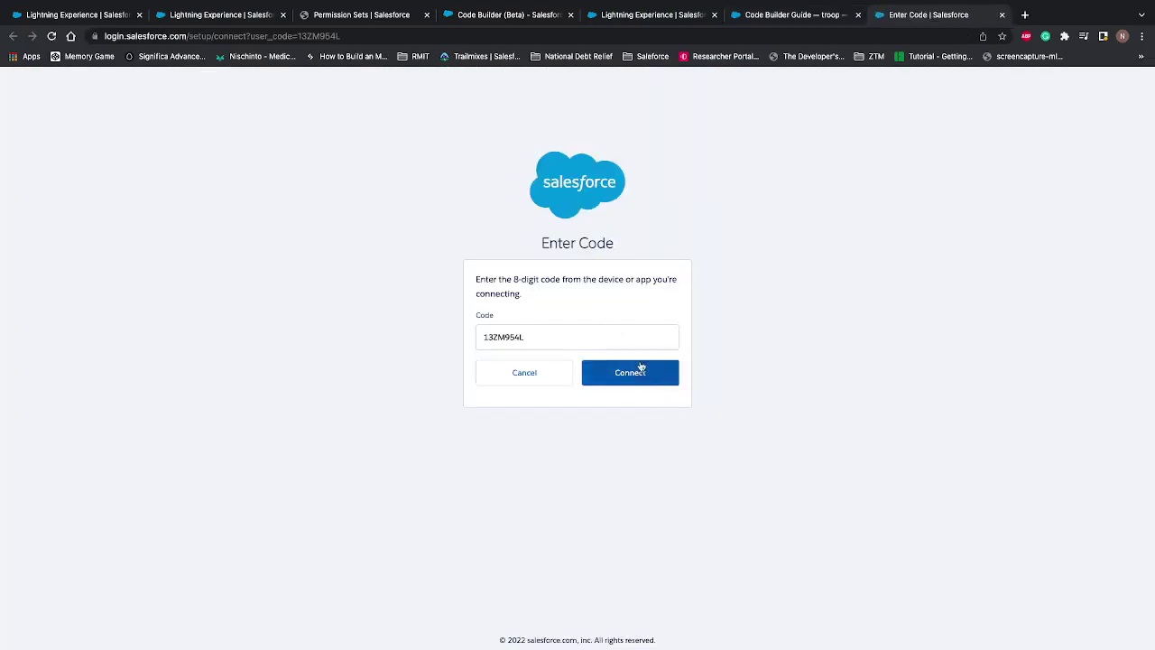
- Connect with the prefilled device code, allow Salesforce CLI access to the org, and return to the Code Builder project
left_click(638, 376)
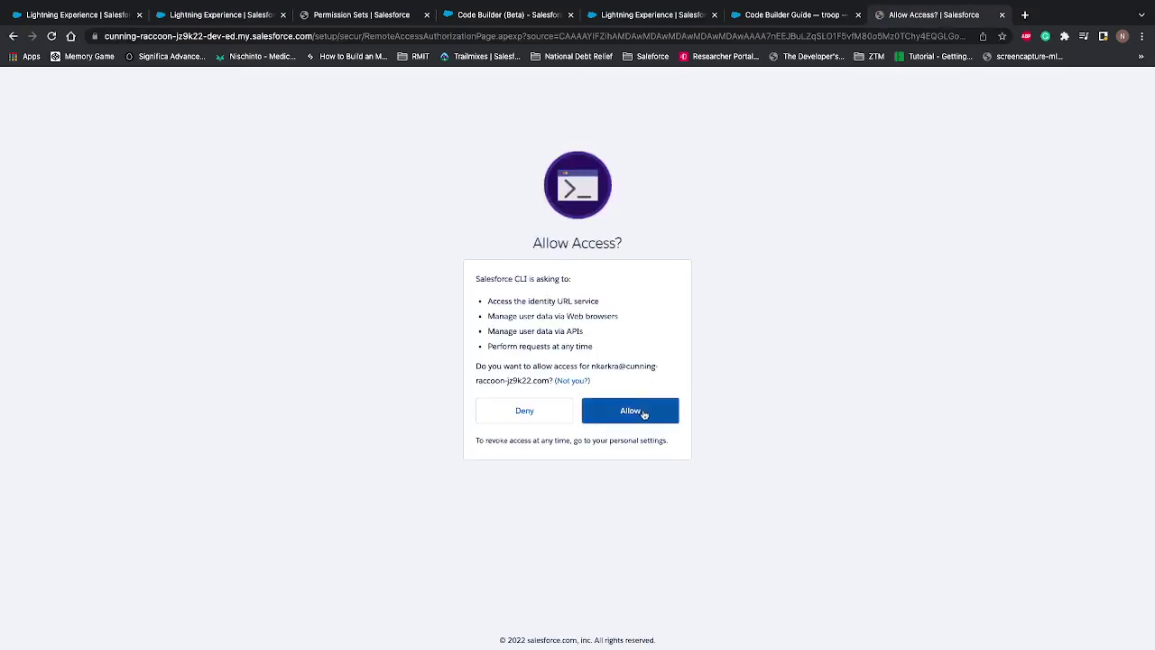
left_click(643, 413)
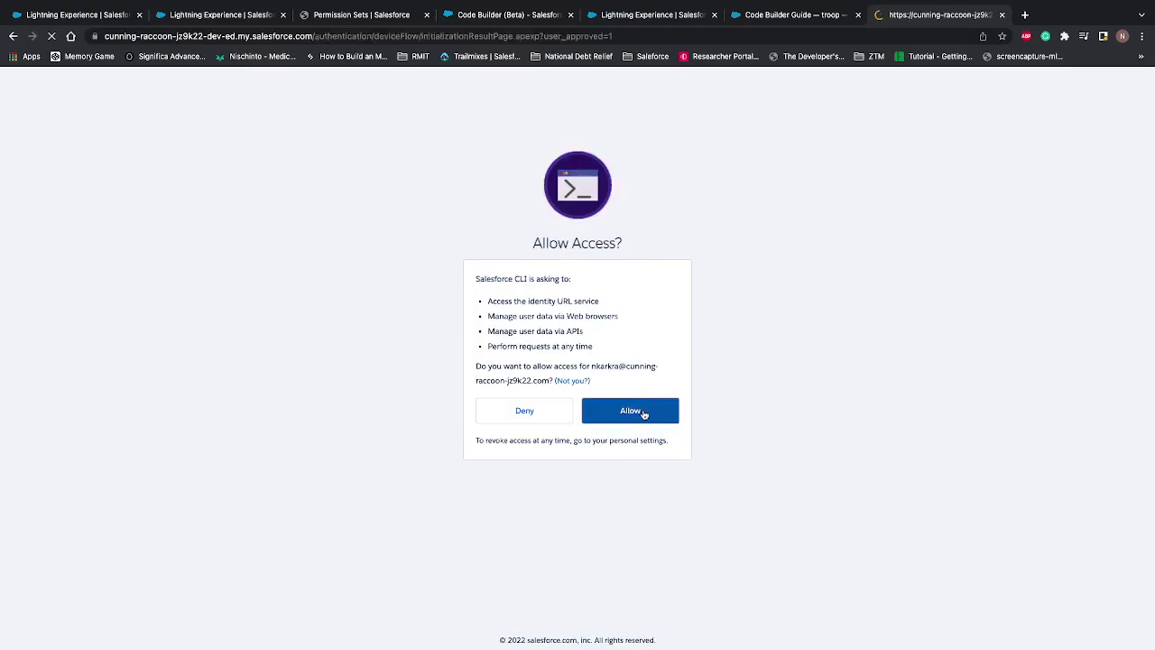
left_click(619, 326)
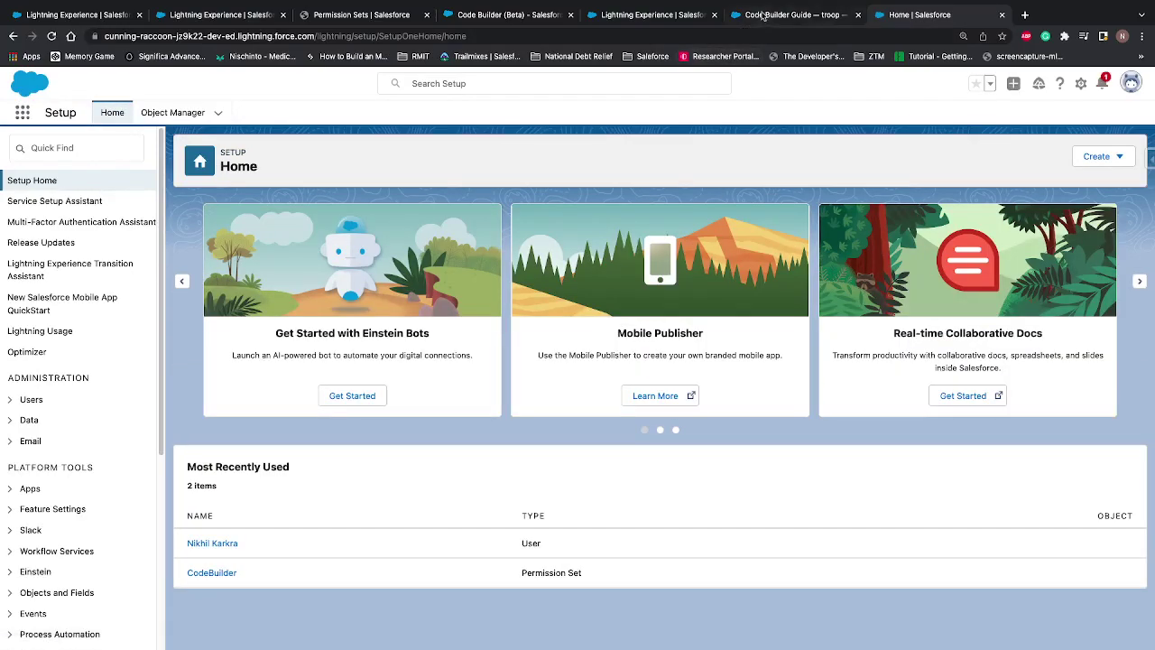
left_click(747, 18)
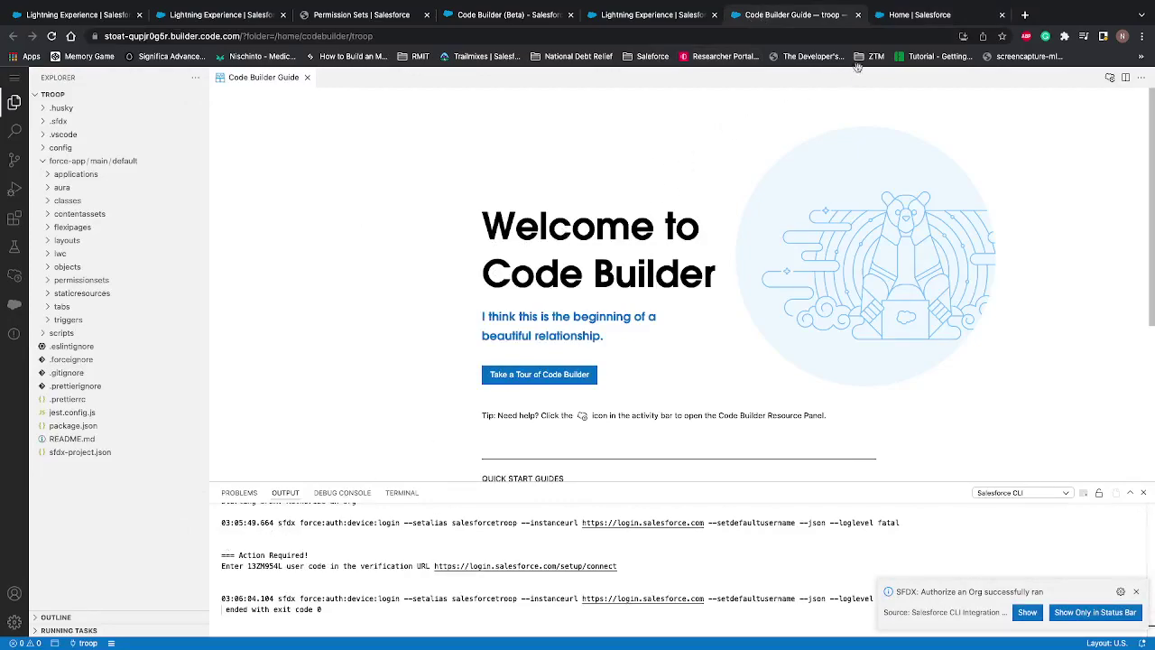
- View the authorized orgs, open the default org in the browser to check it, and return to the Code Builder project
left_click(88, 643)
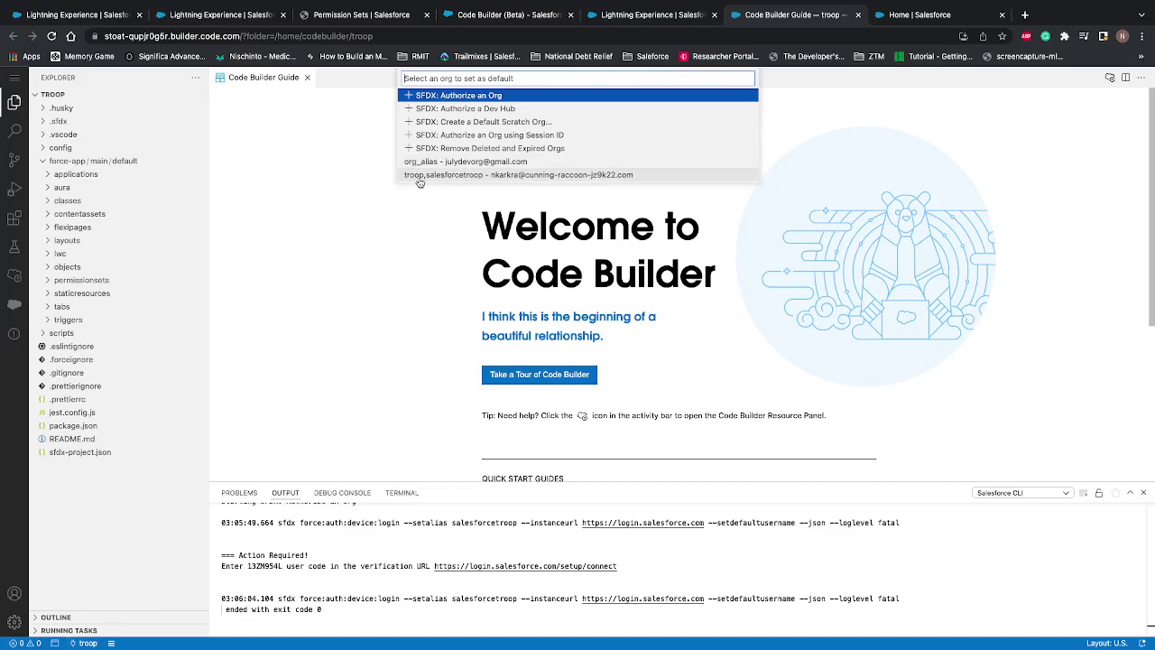
left_click(391, 245)
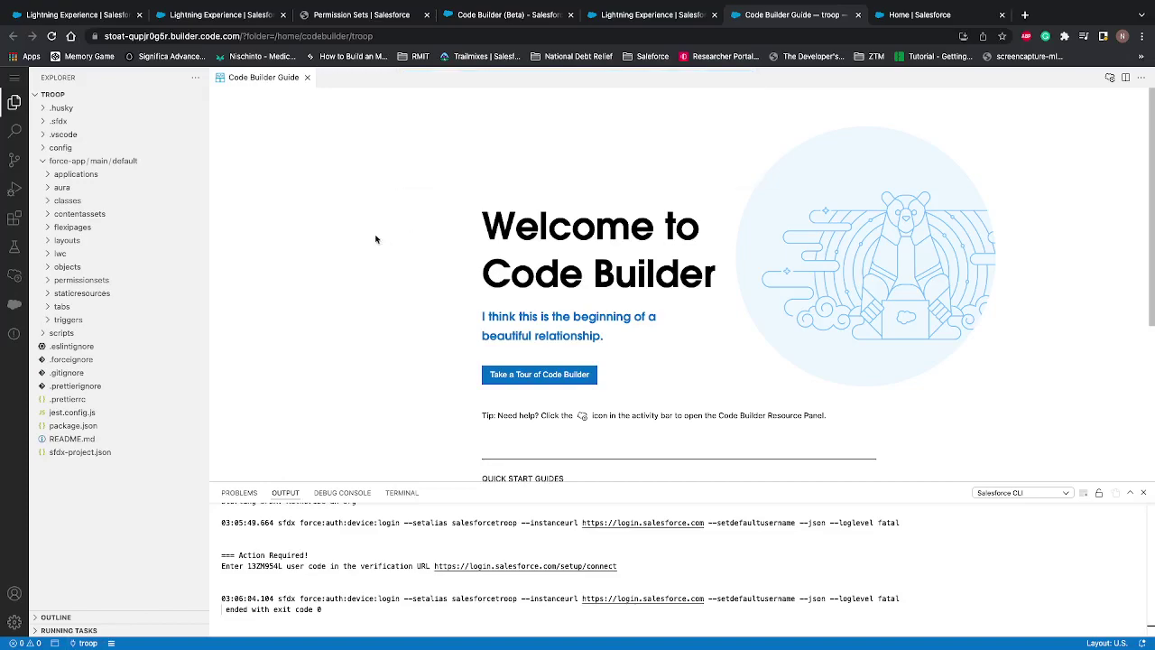
left_click(54, 644)
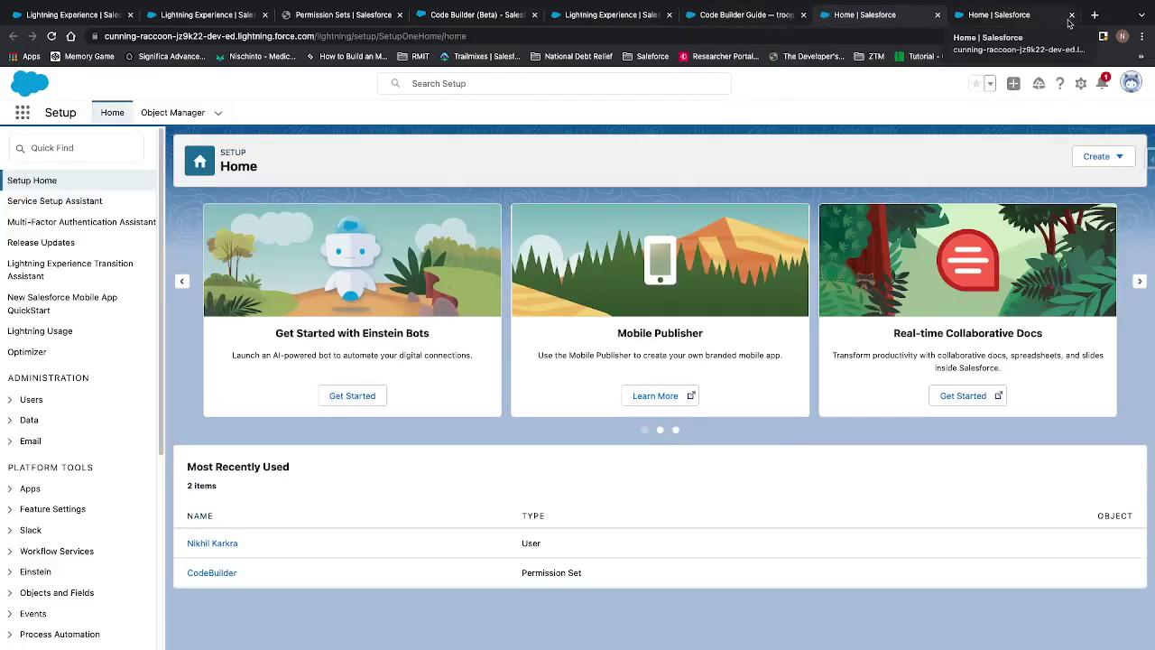
left_click(1071, 15)
left_click(792, 22)
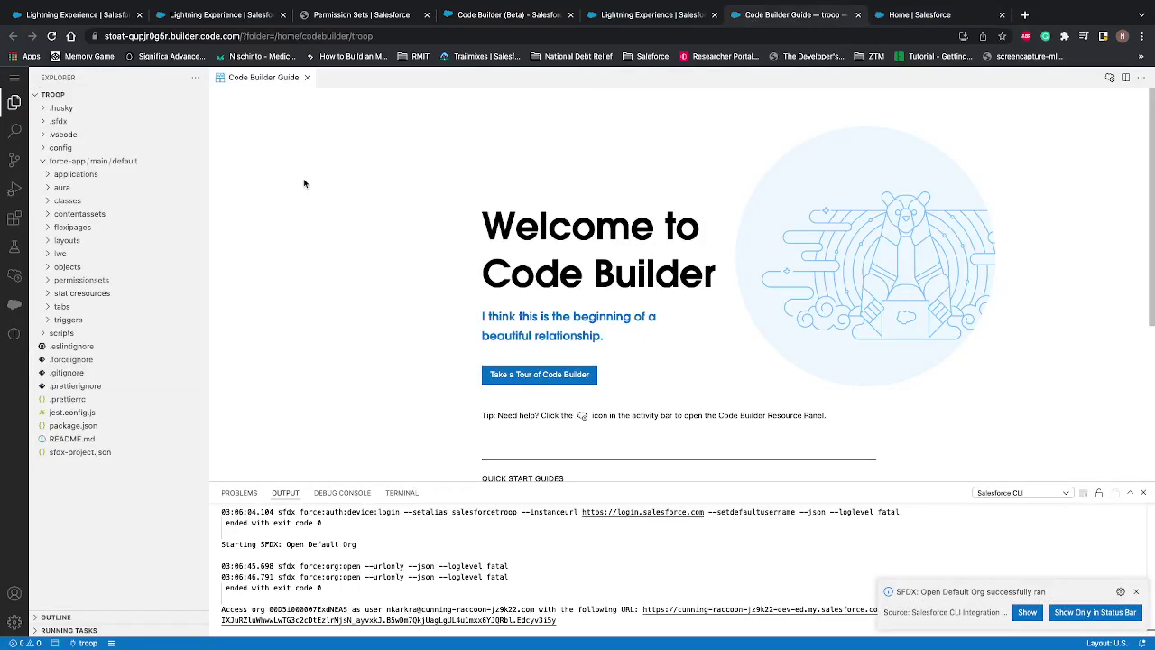
- Create a Lightning Web Component named codeBuilderDemo in force-app/main/default/lwc
key("super+shift+p")
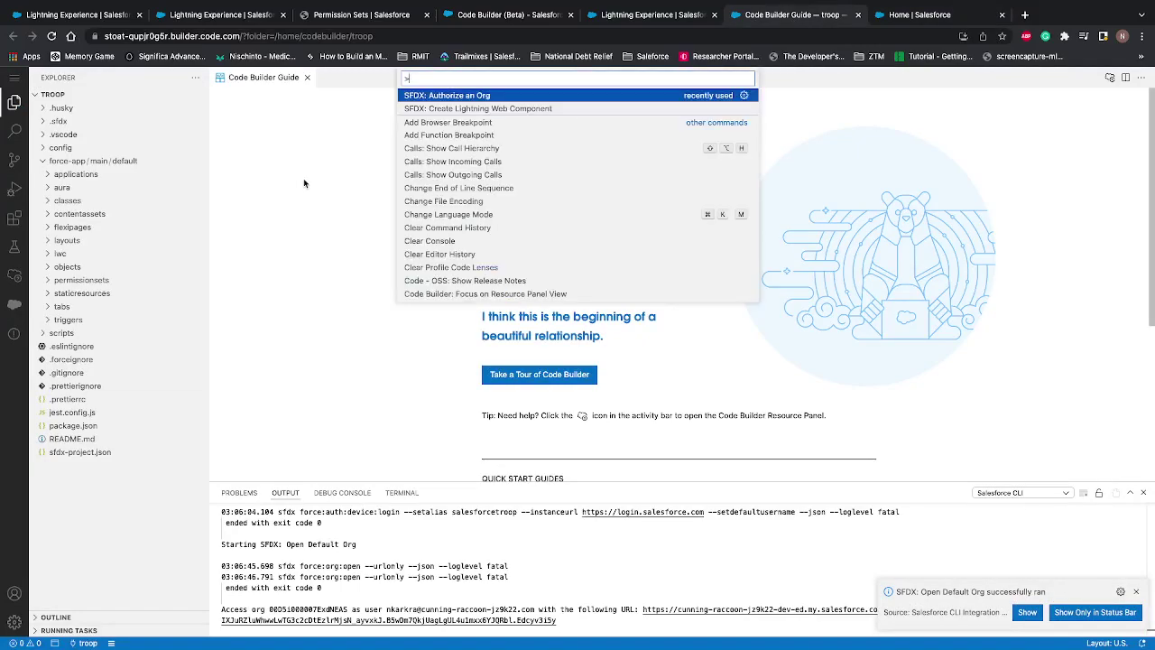
type("ligh")
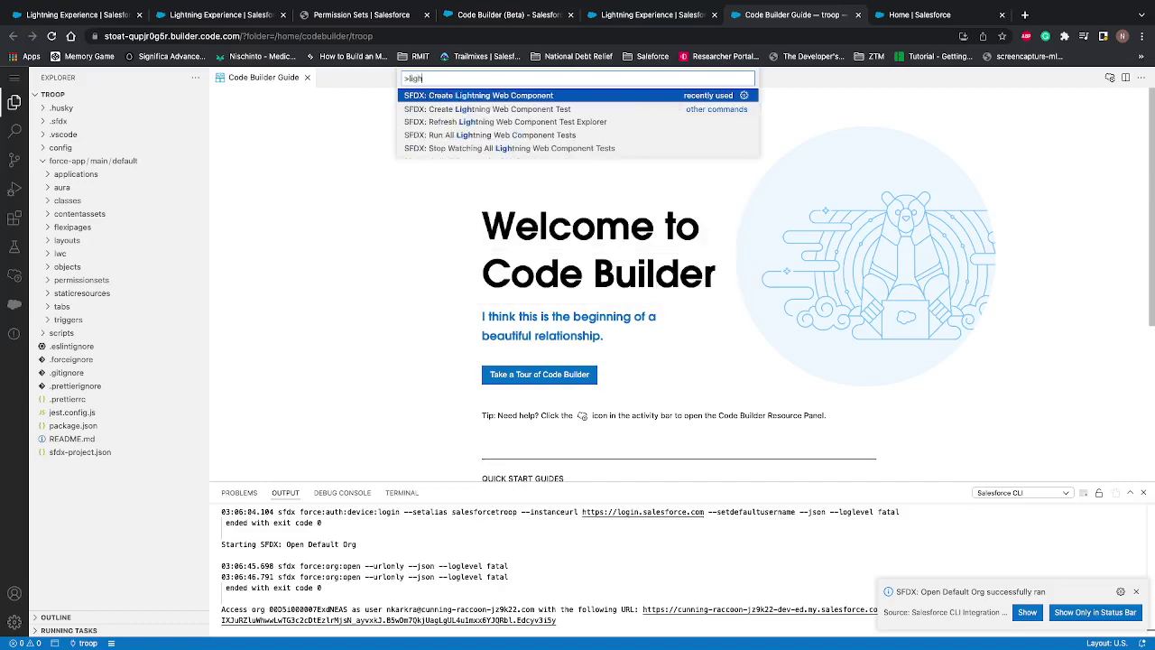
key("Return")
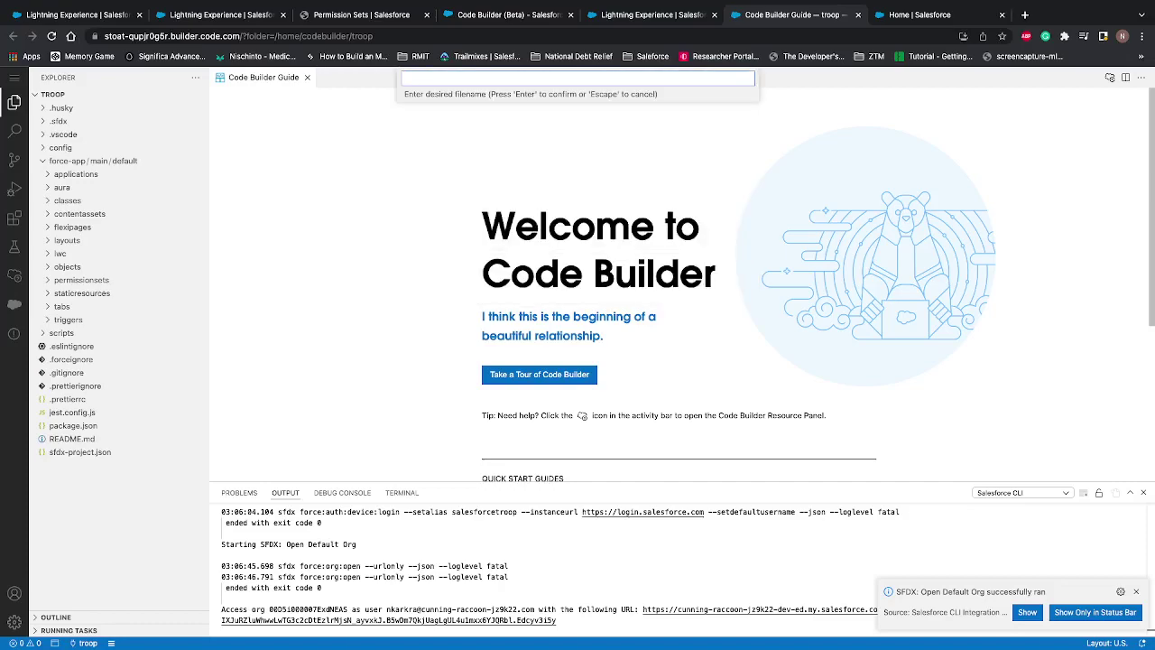
type("codeBuilderDemo")
key("Return")
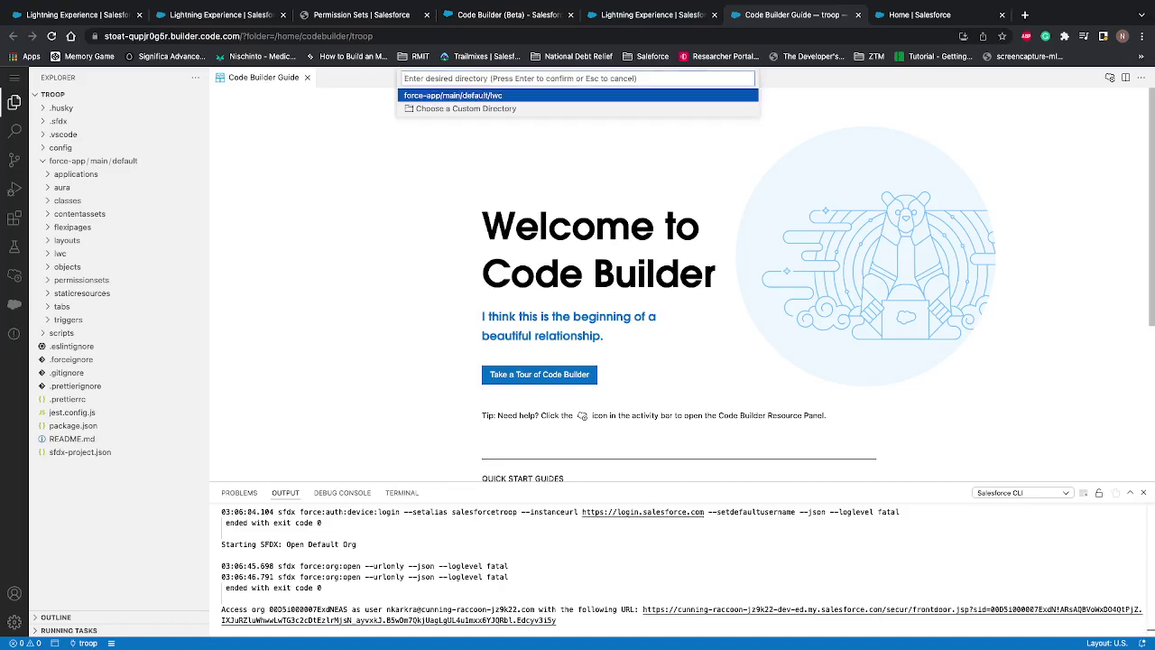
key("Return")
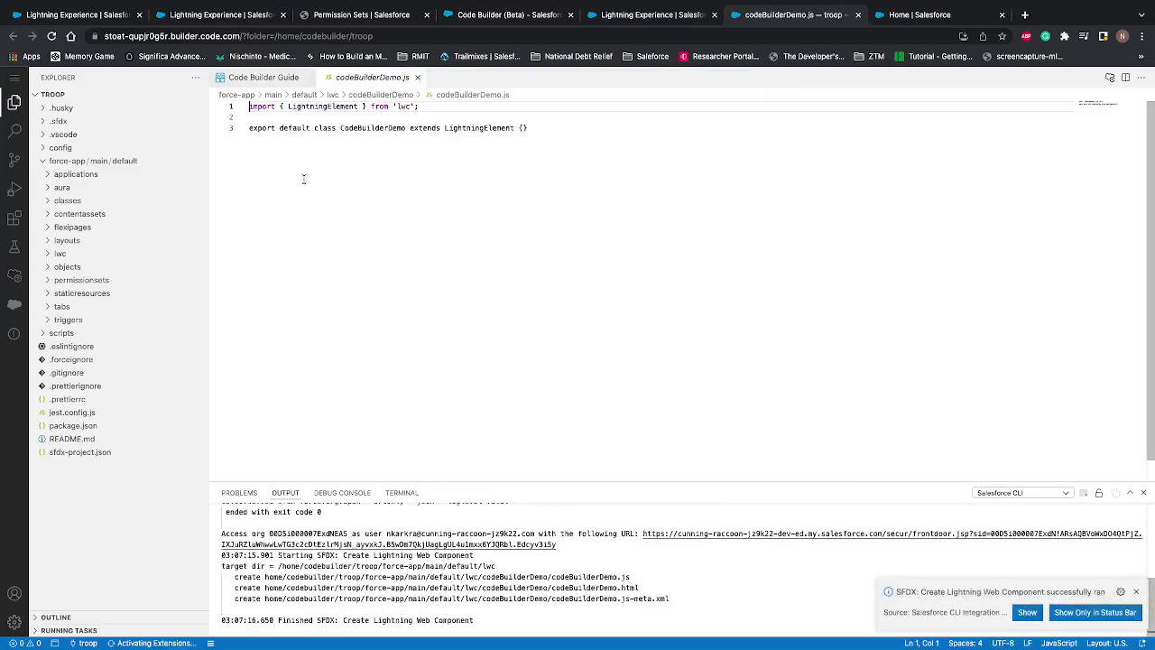
- Open codeBuilderDemo.html and add a lightning-card element inside the template
left_click(370, 127)
left_click(492, 178)
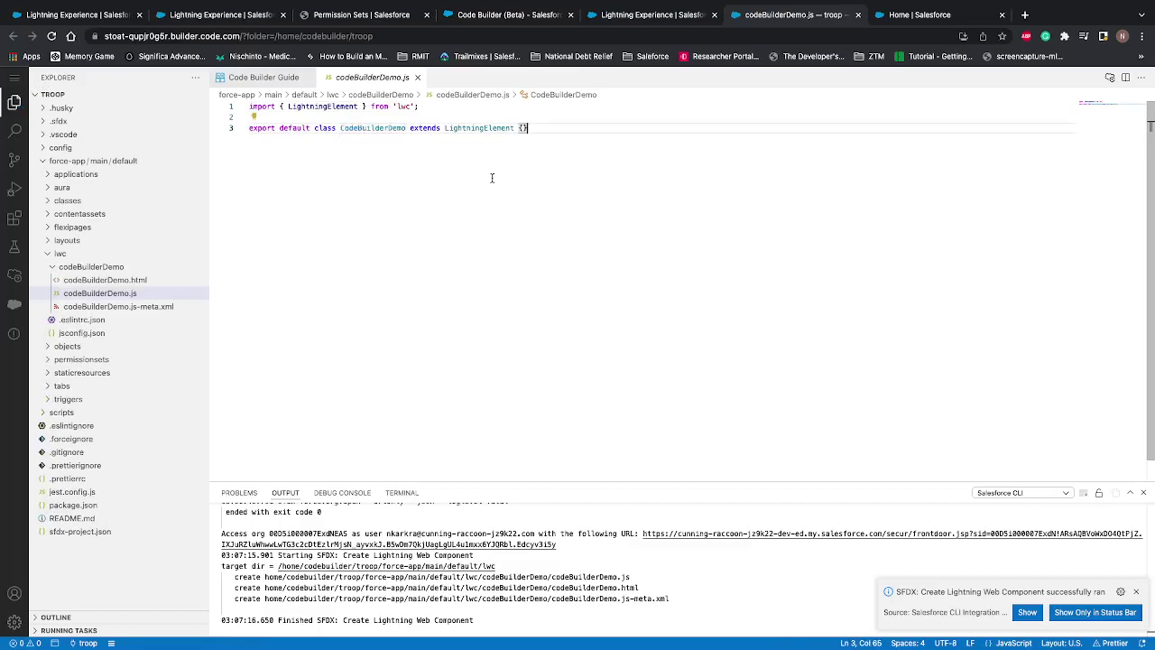
key("ctrl+plus")
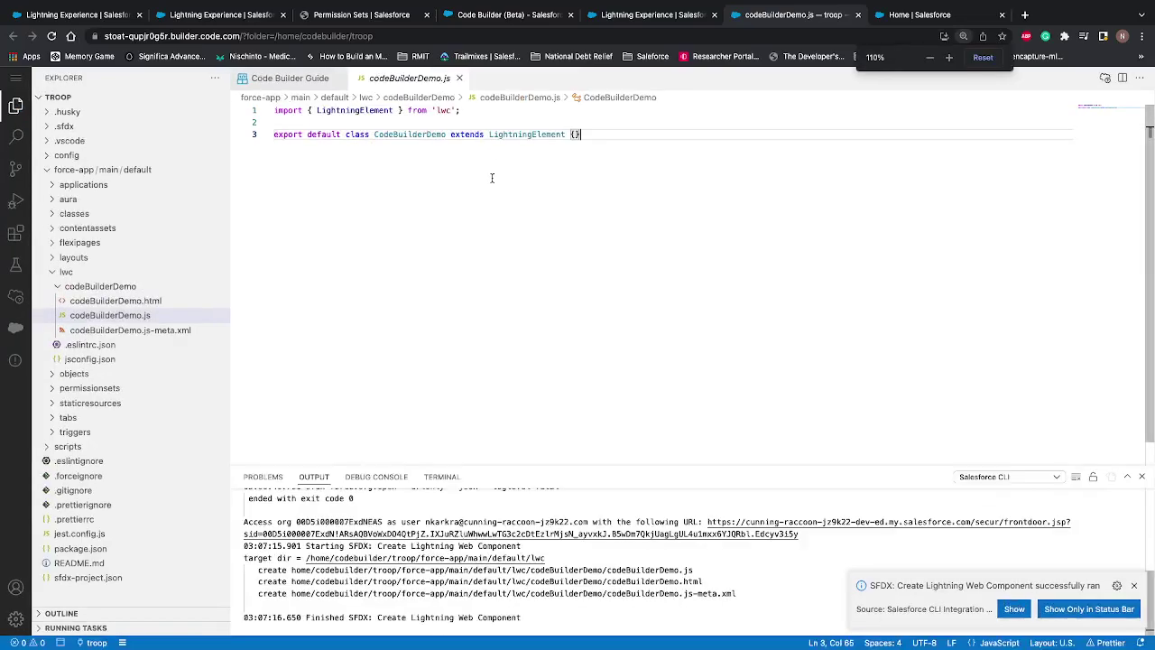
key("ctrl+plus")
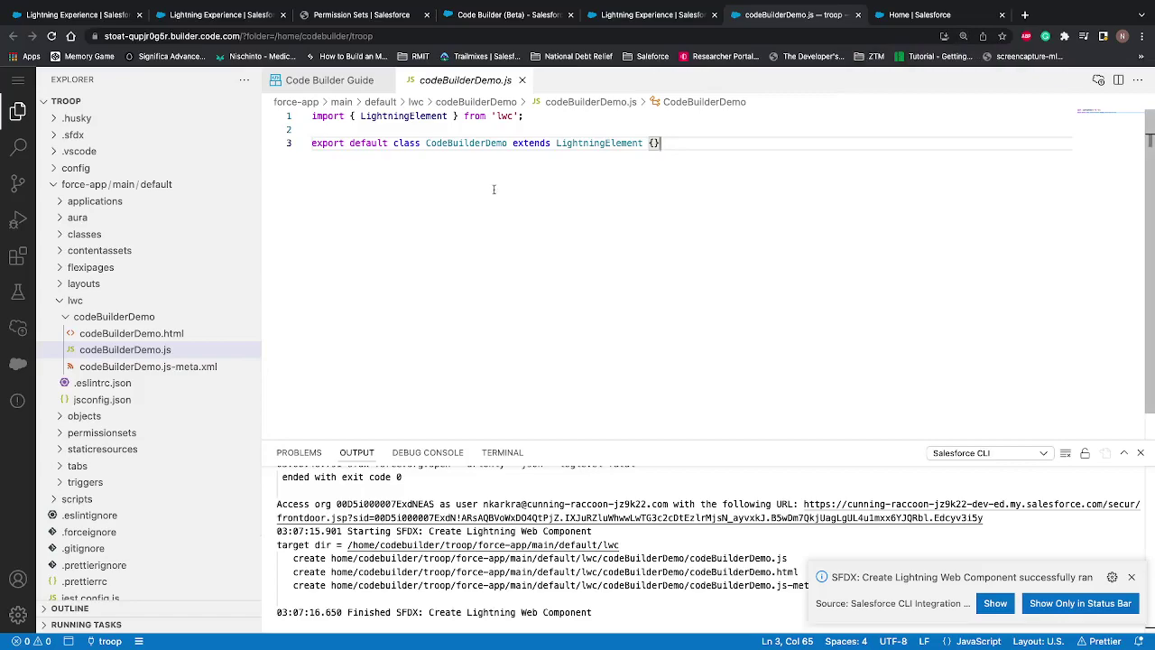
left_click(131, 332)
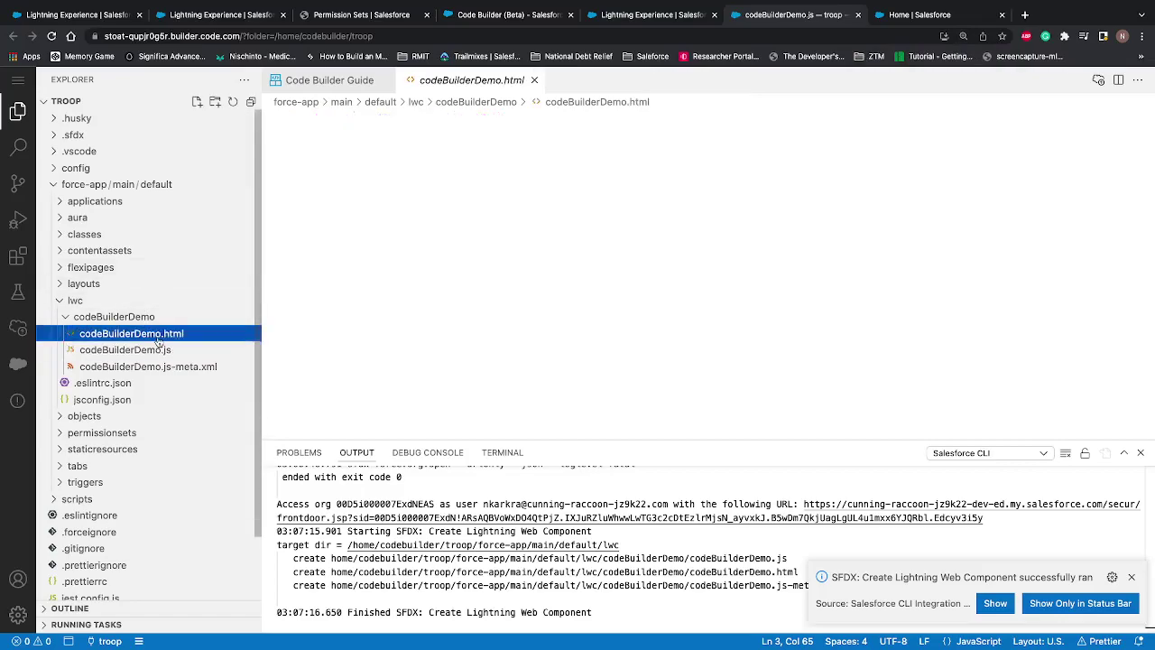
left_click(371, 131)
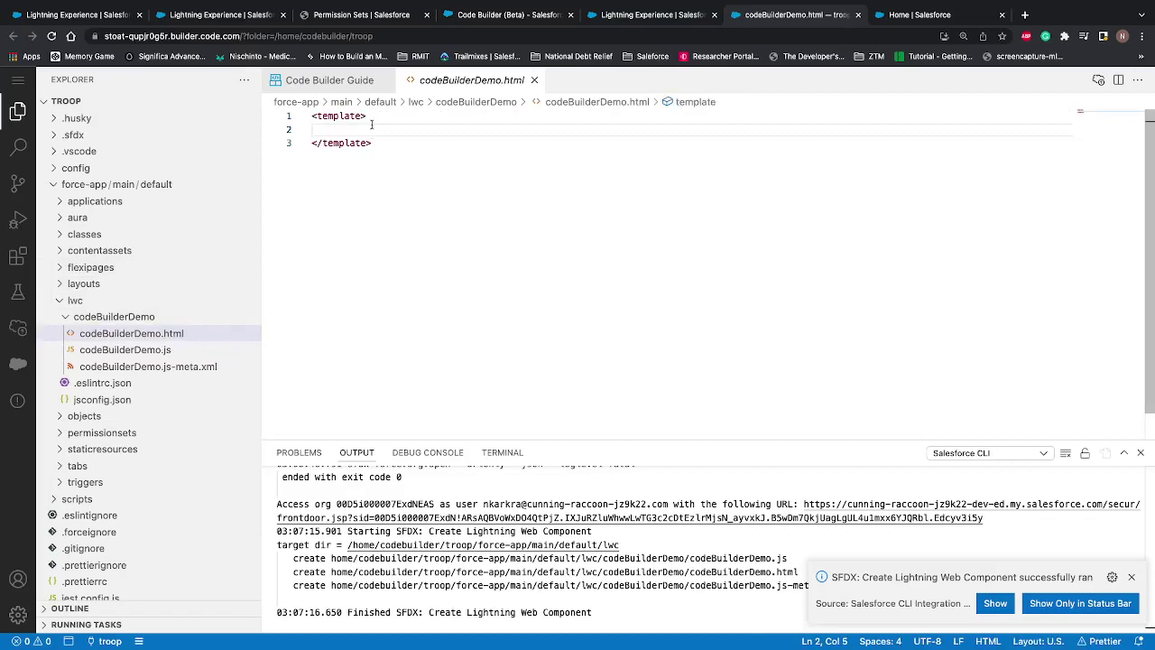
type("<")
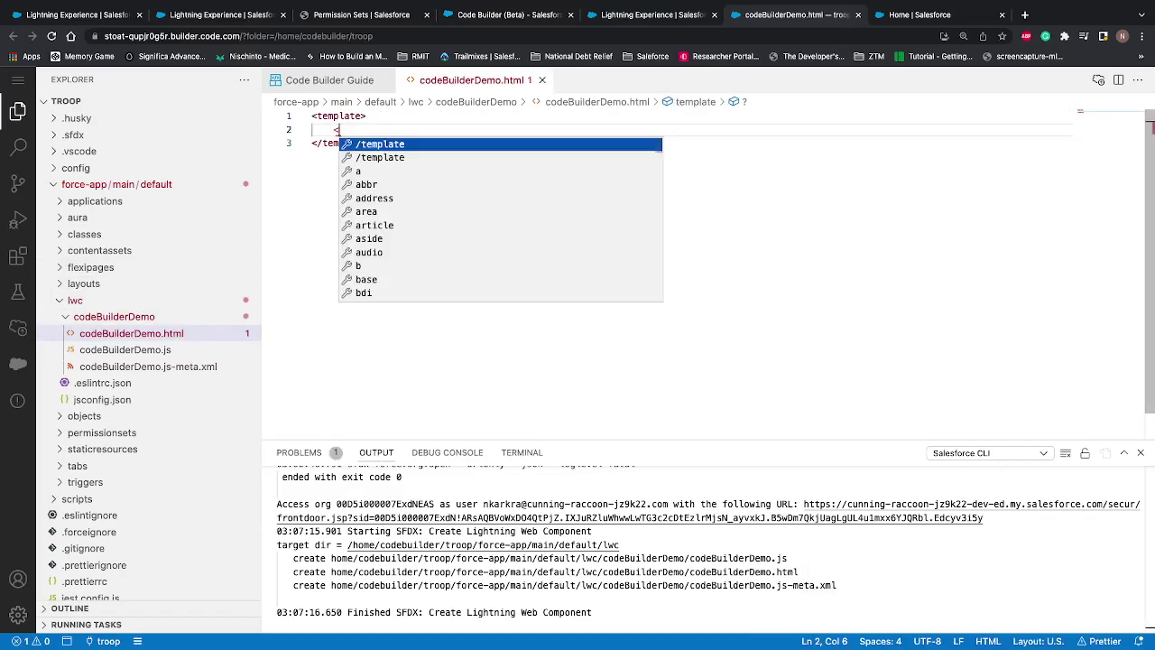
type("light")
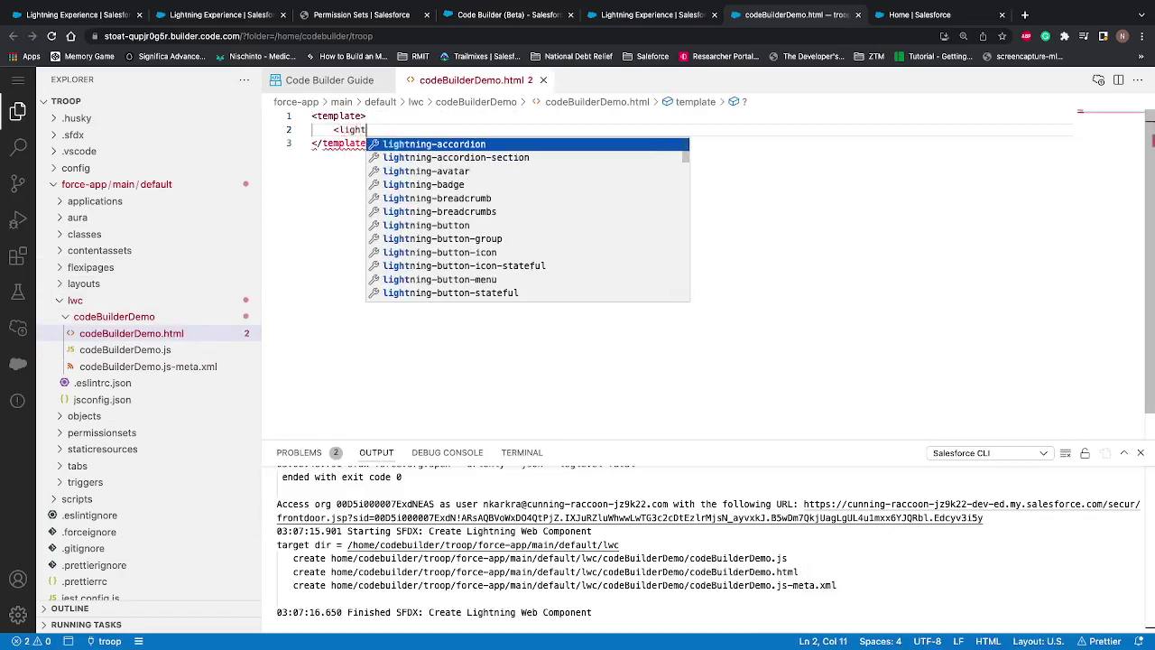
type("ning-card ")
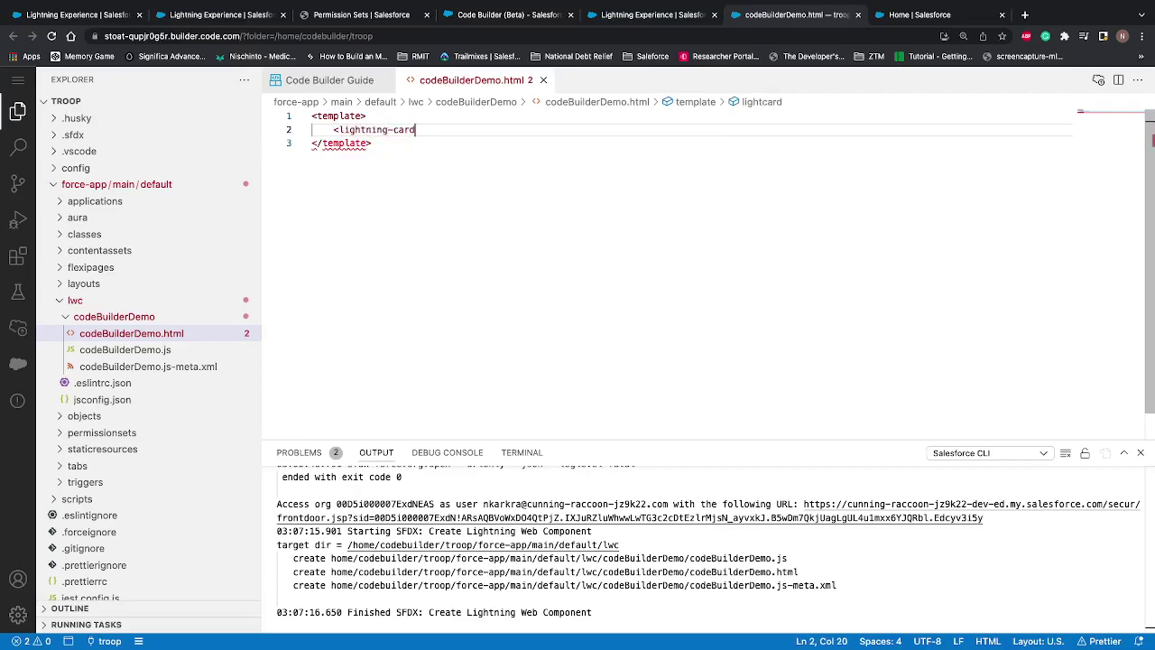
type("></lightning-card>")
key("Left")
- Give the lightning-card a title attribute with the value "Code builder Demo"
type("title=")
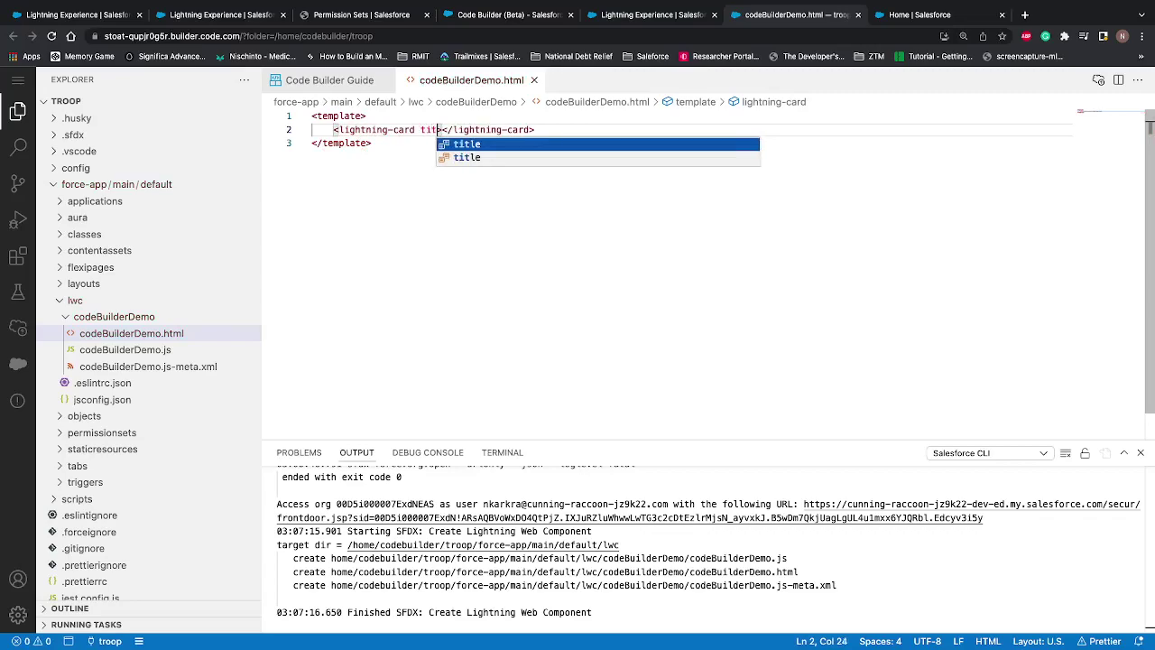
type("\"\"")
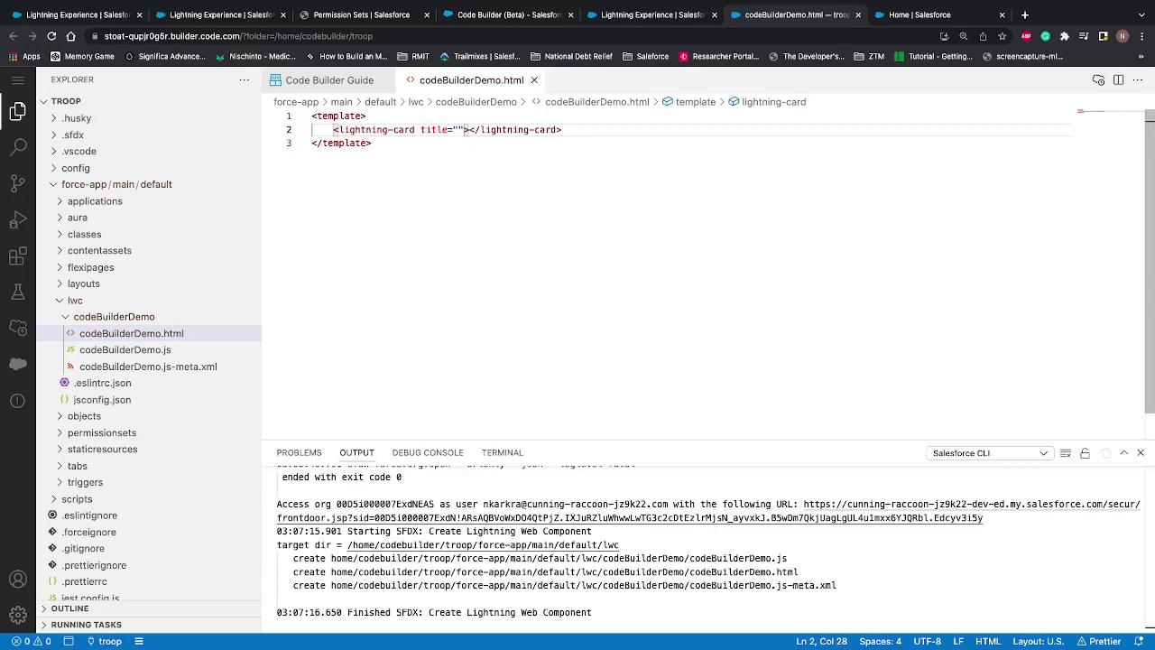
type("Code build")
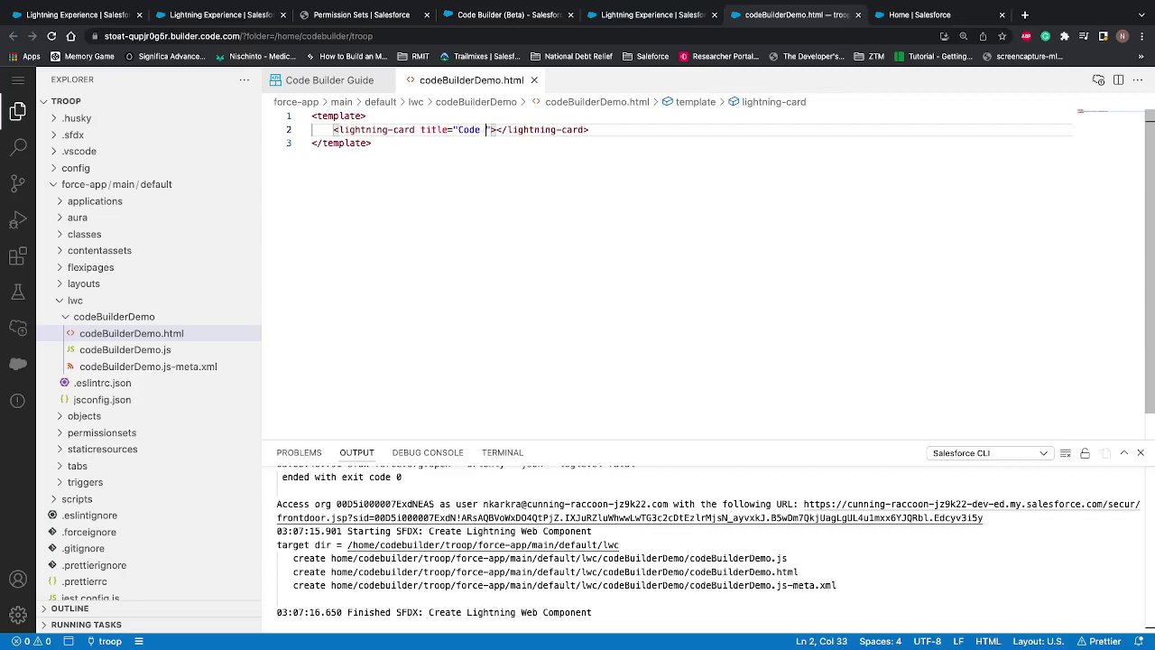
type("er Dmo")
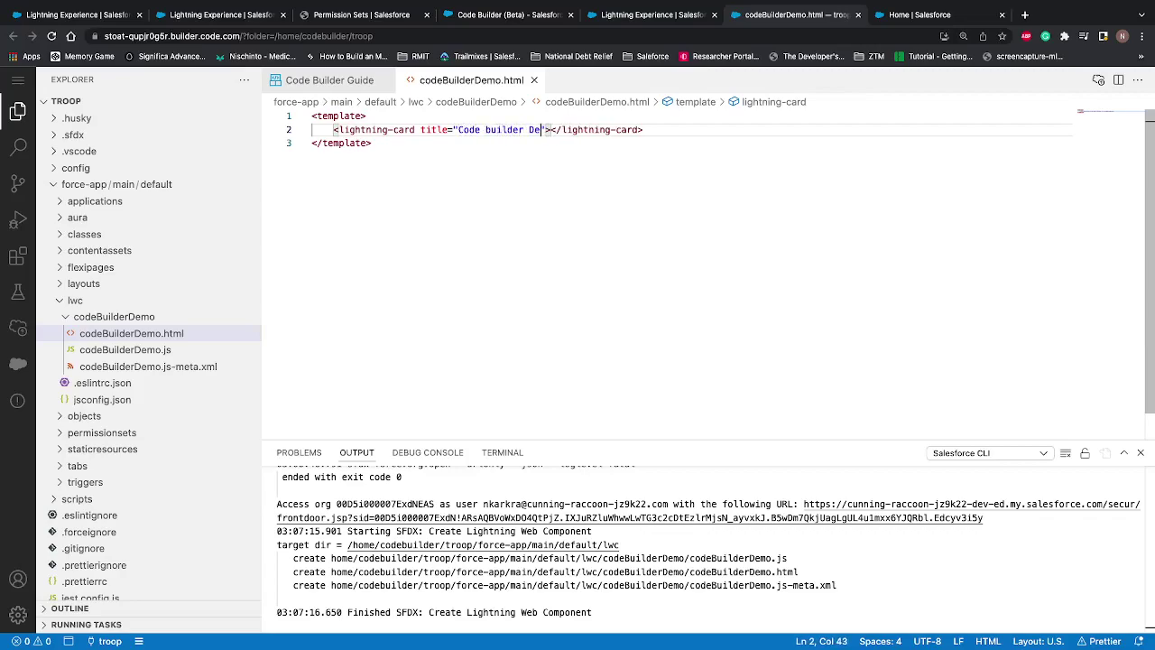
key("BackSpace")
key("BackSpace")
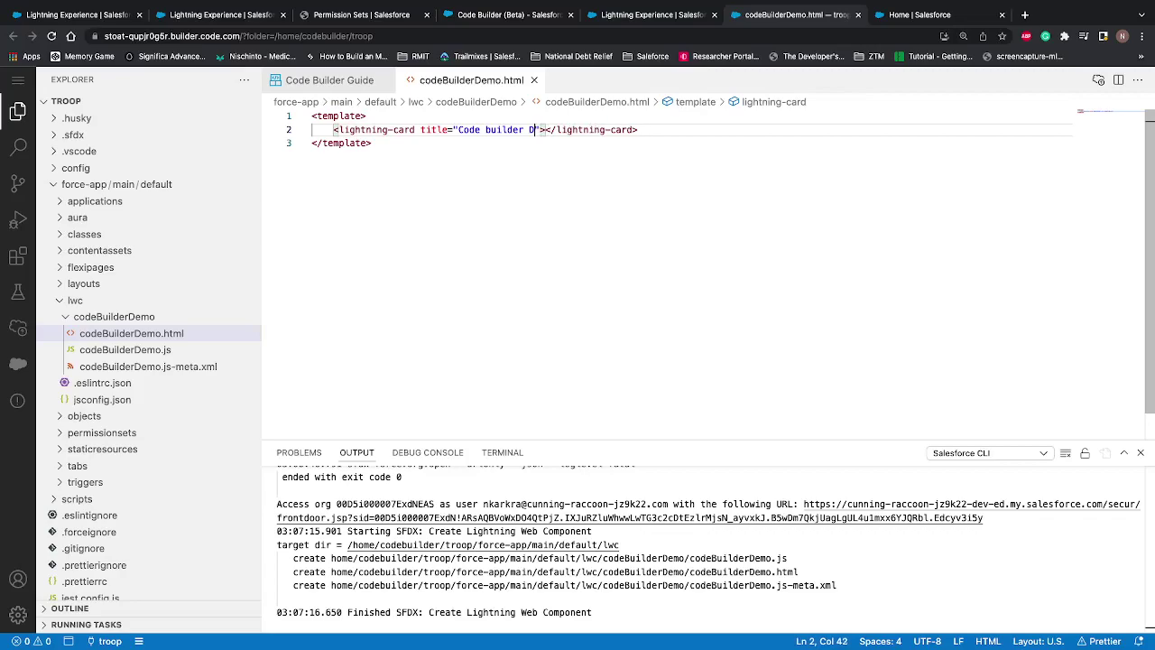
type("emo")
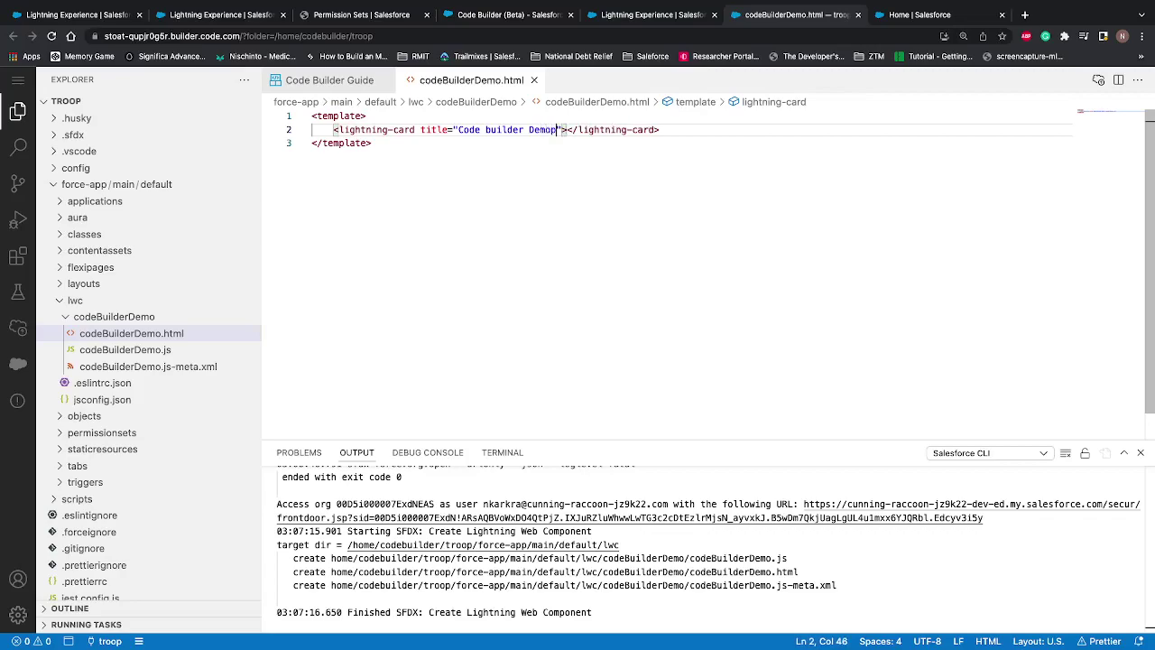
- Inside the lightning-card, add a p element on its own line reading "Hurray!! my first component using code builder!"
left_click(566, 129)
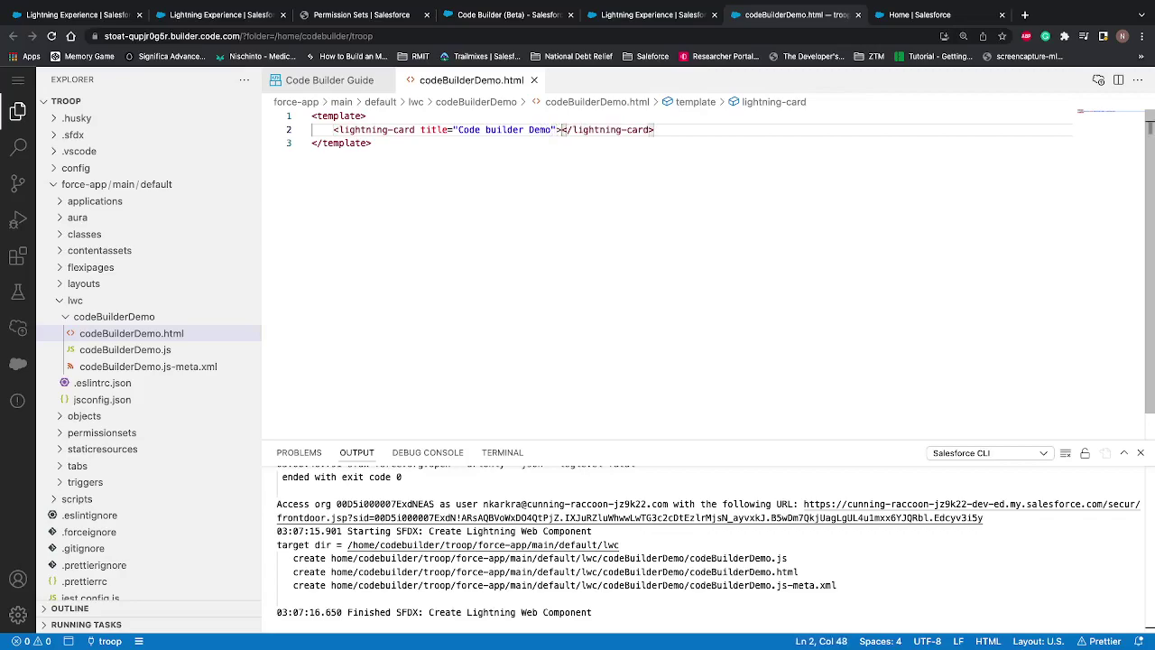
key("Return")
type("<p>")
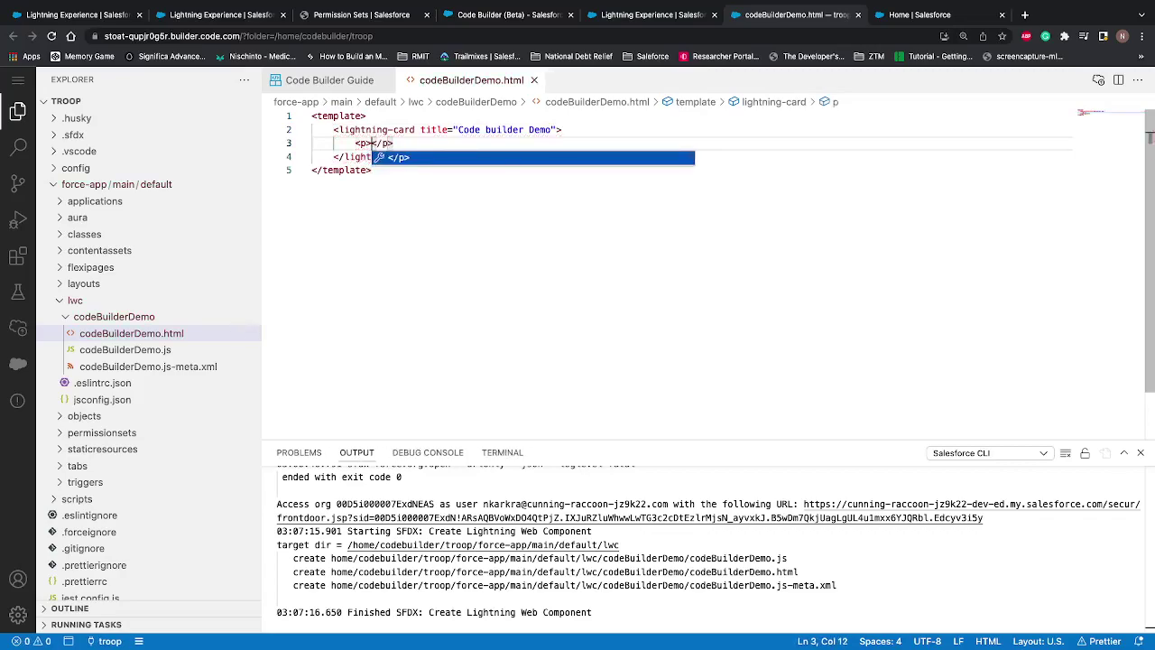
type("Hello")
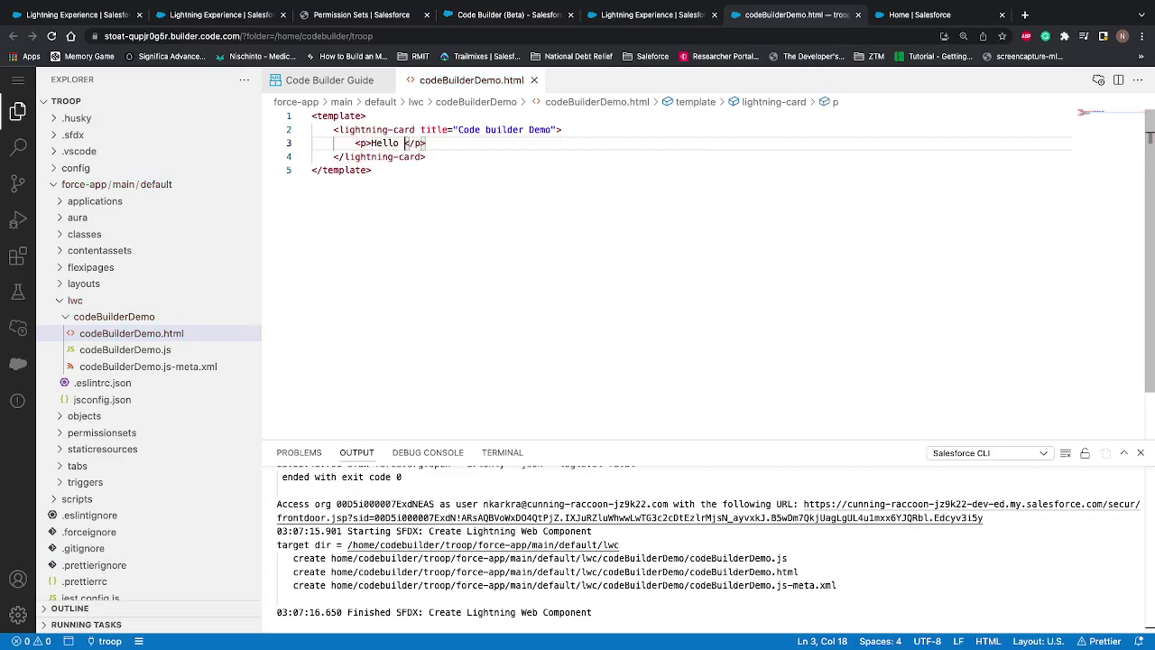
key("BackSpace")
key("BackSpace")
key("BackSpace")
key("BackSpace")
key("BackSpace")
type("urr")
type("ay")
type("!! my ")
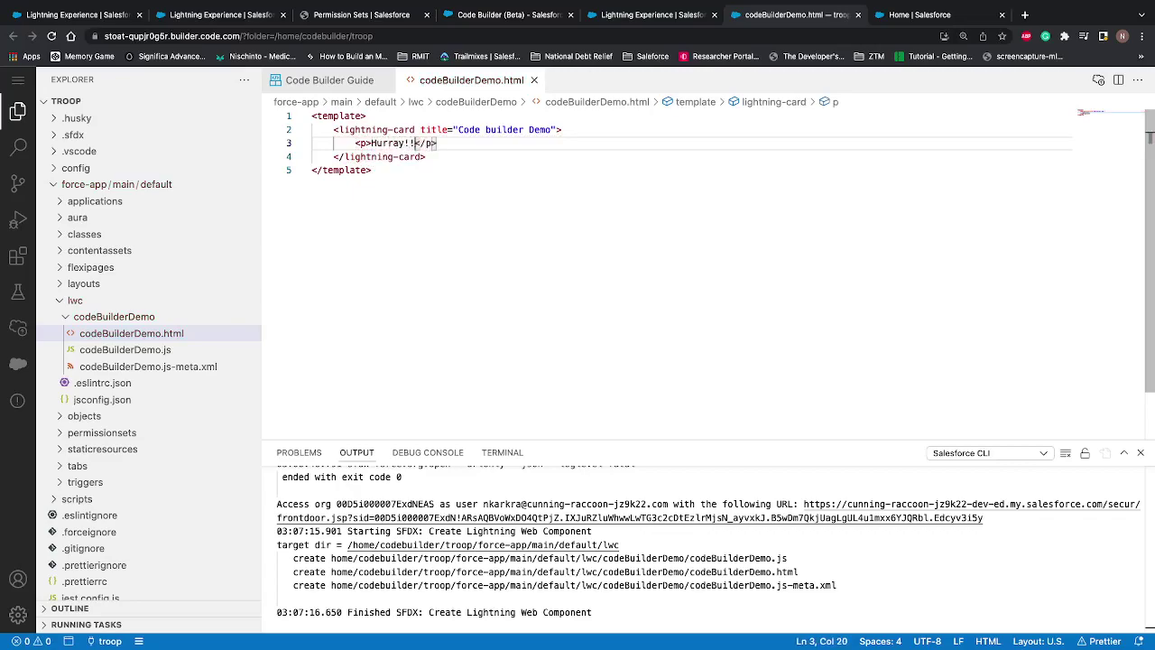
type("first component using code build")
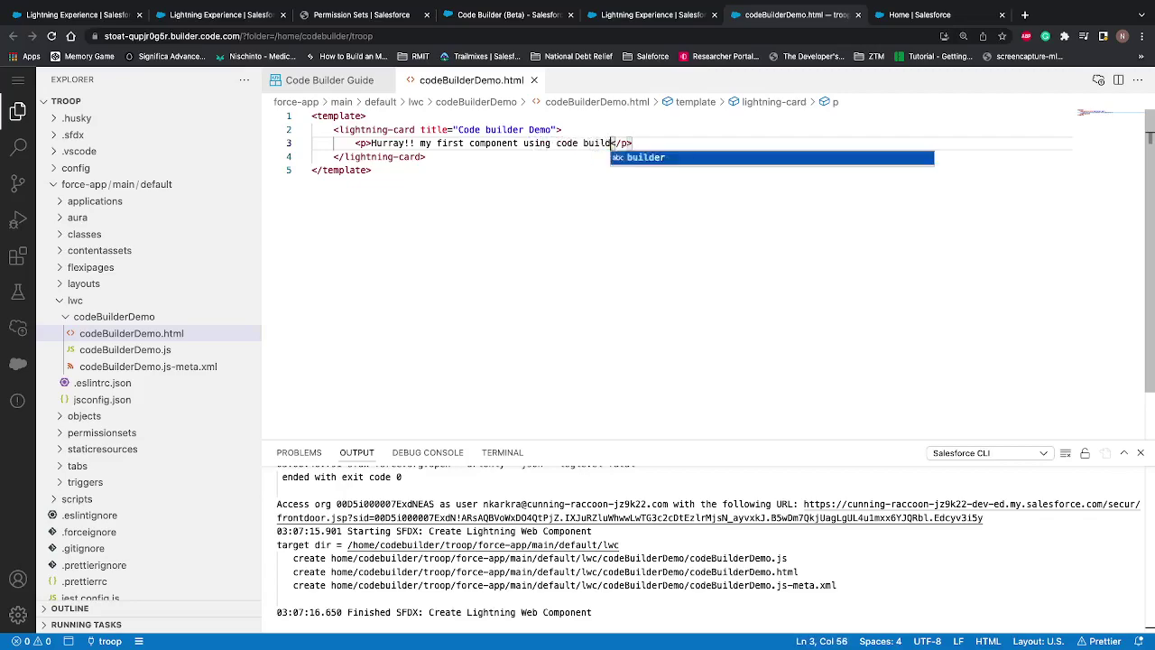
key("Escape")
type("er!")
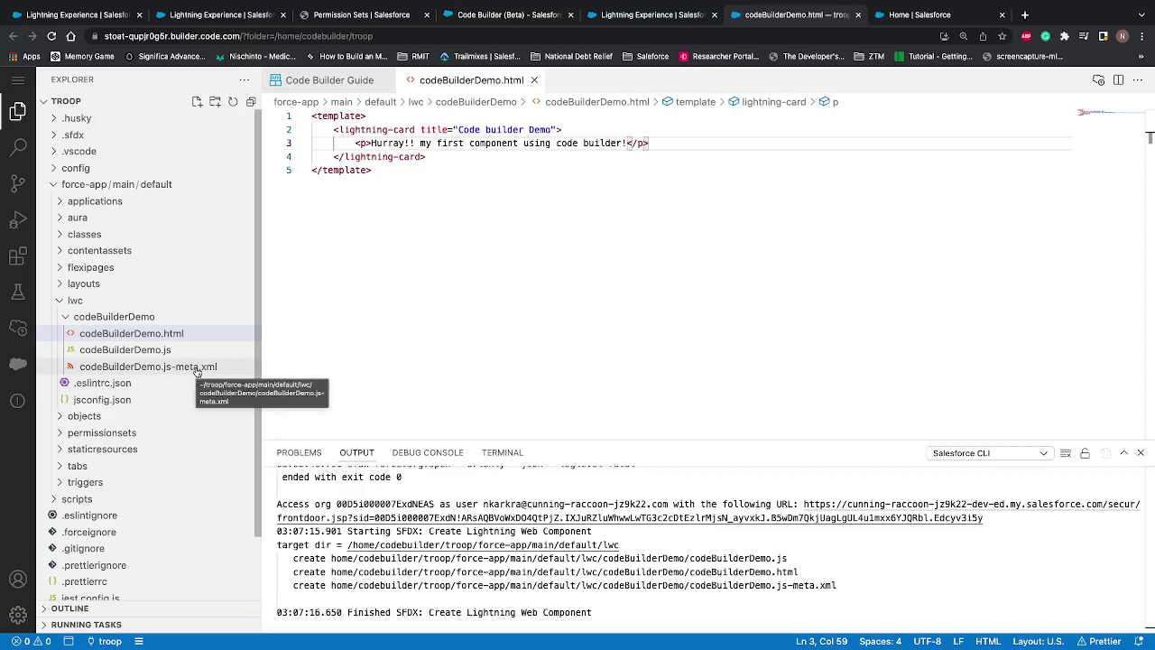
- Open codeBuilderDemo.js-meta.xml and set isExposed to true
left_click(144, 366)
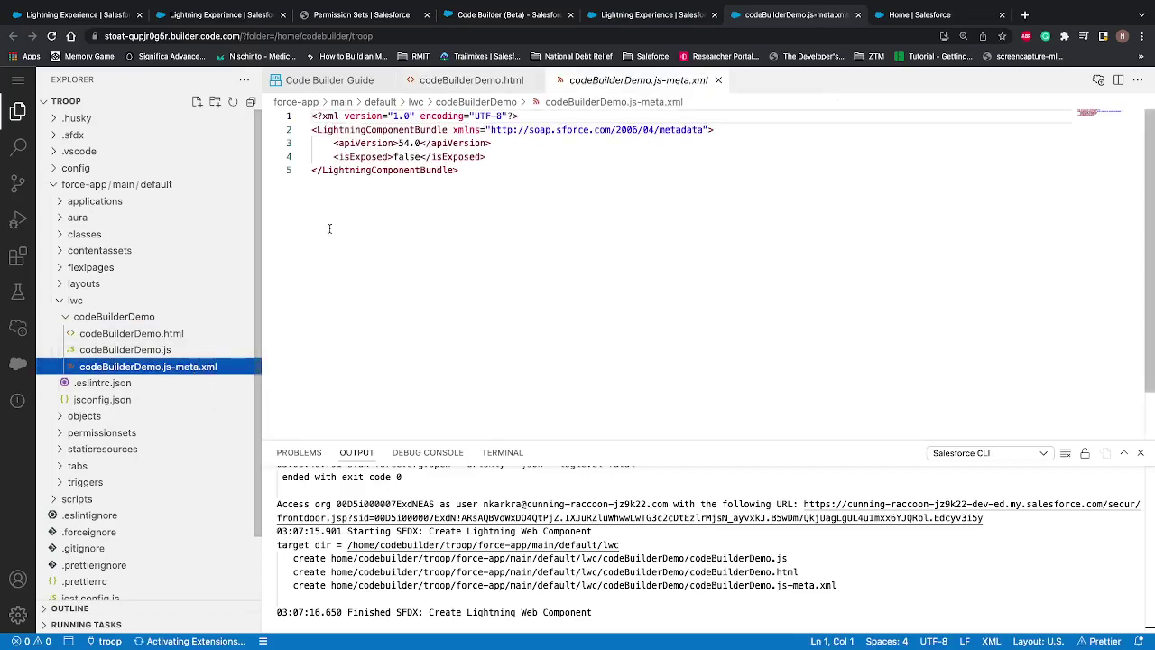
double_click(415, 157)
type("true")
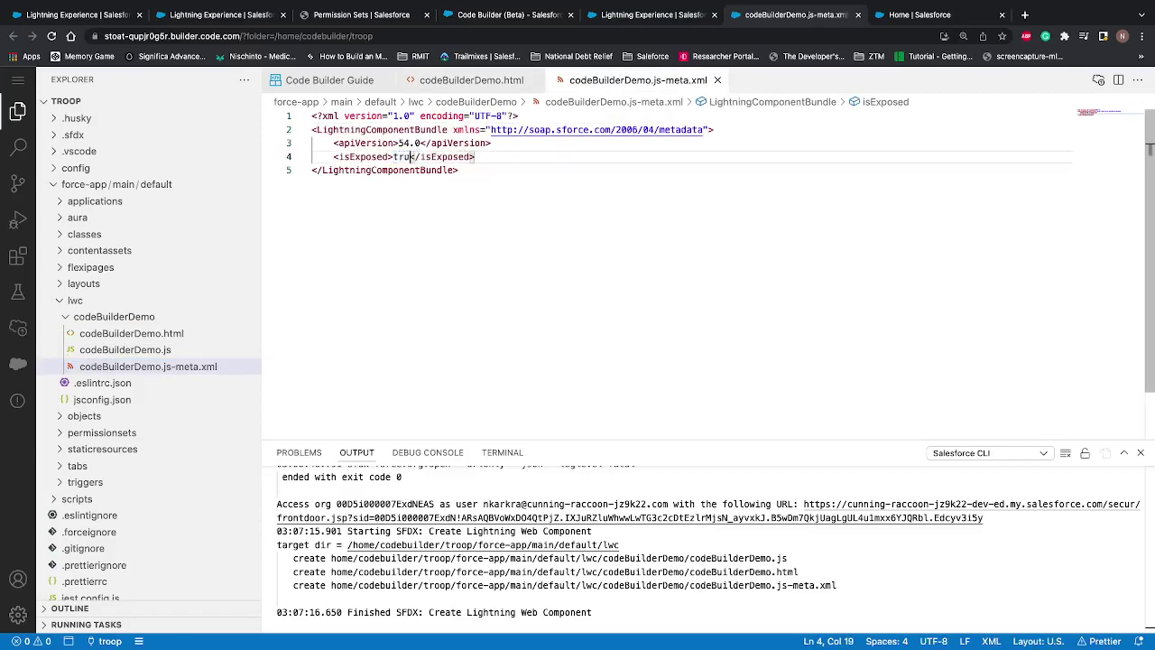
- Below isExposed, add a targets block containing a target of lightning__AppPage
left_click(528, 160)
key("Return")
type("<targe")
key("Down")
key("Return")
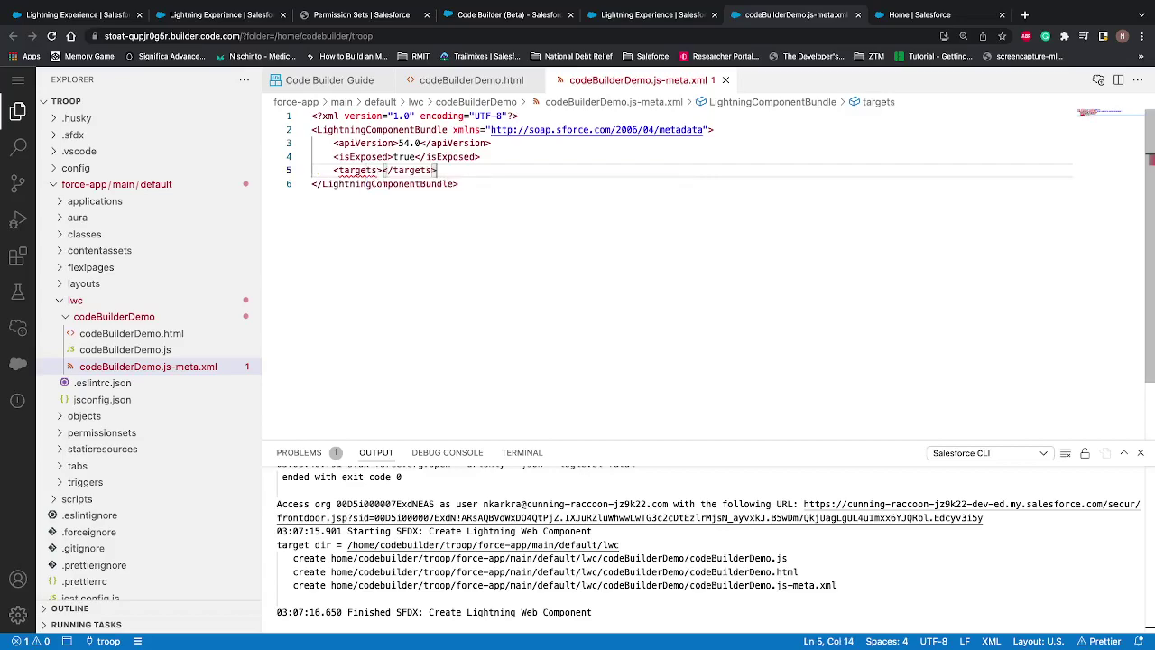
key("Return")
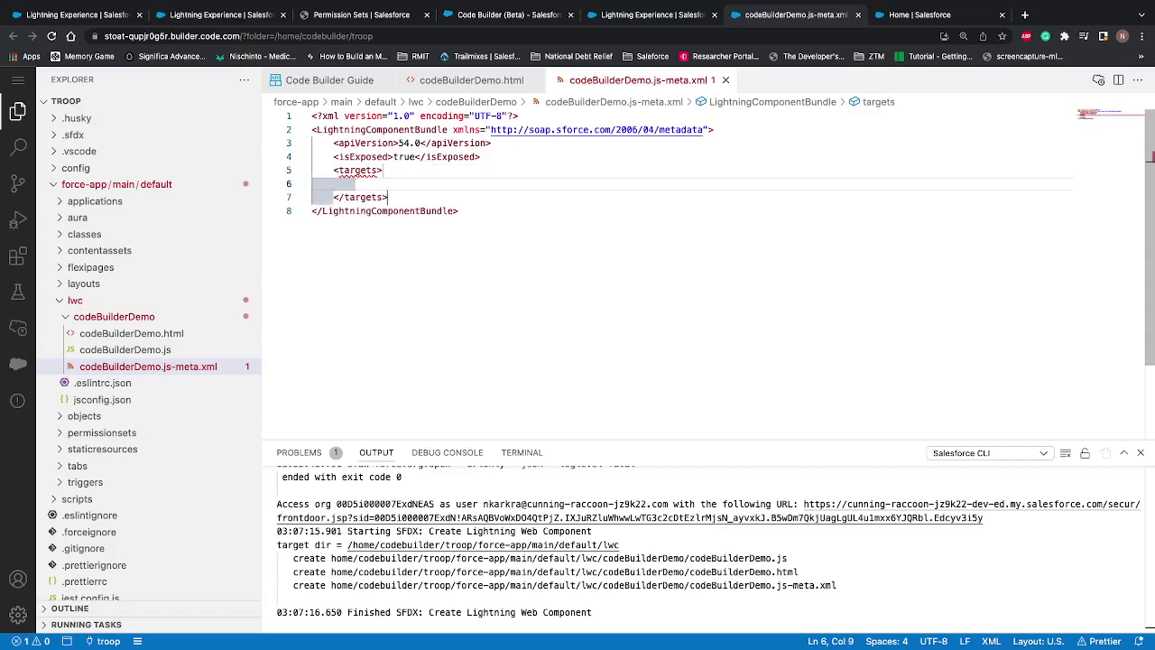
type("<target")
key("Return")
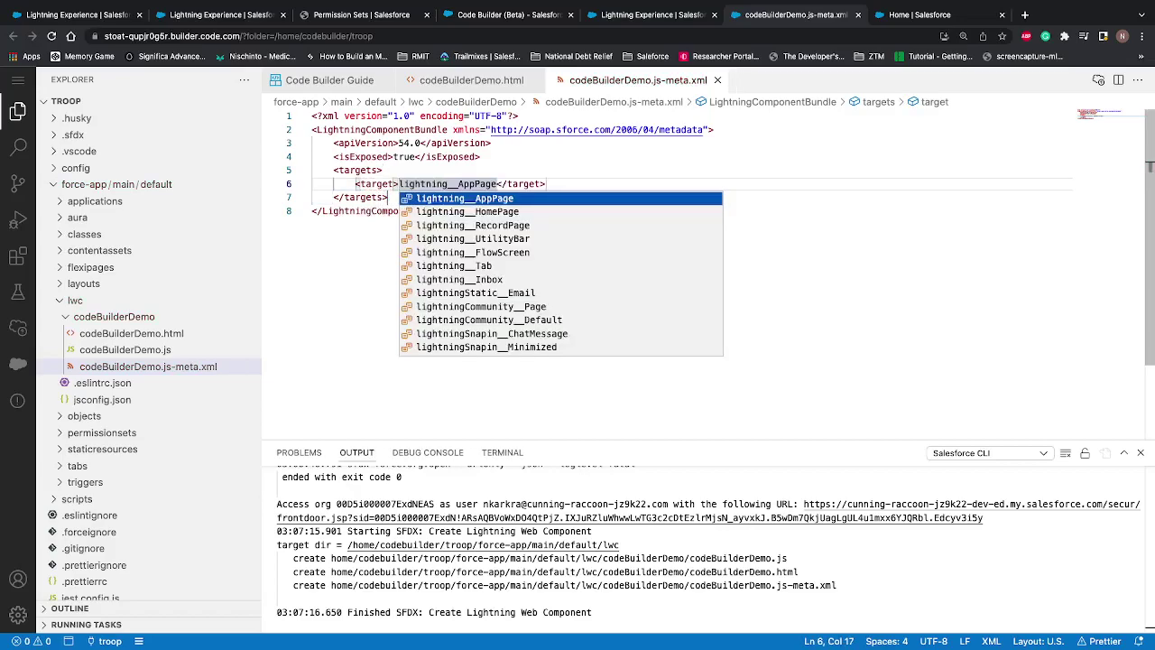
key("Return")
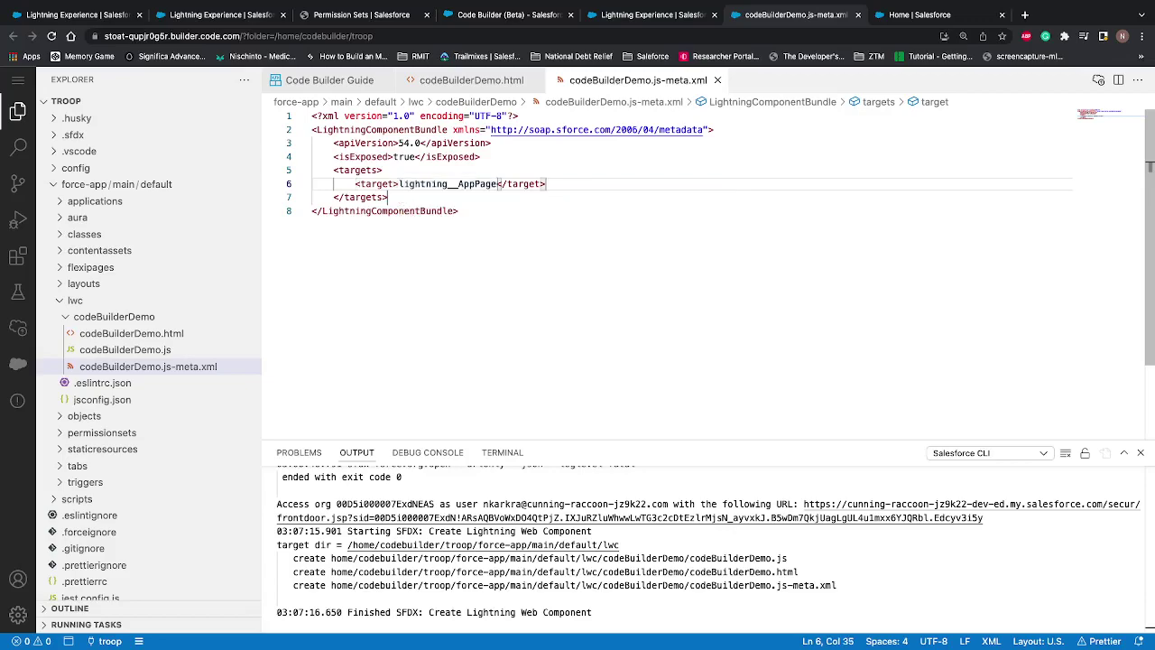
- Duplicate the lightning__AppPage target on a new line and change the copy to lightning__HomePage
left_click_drag(356, 184, 579, 179)
key("ctrl+c")
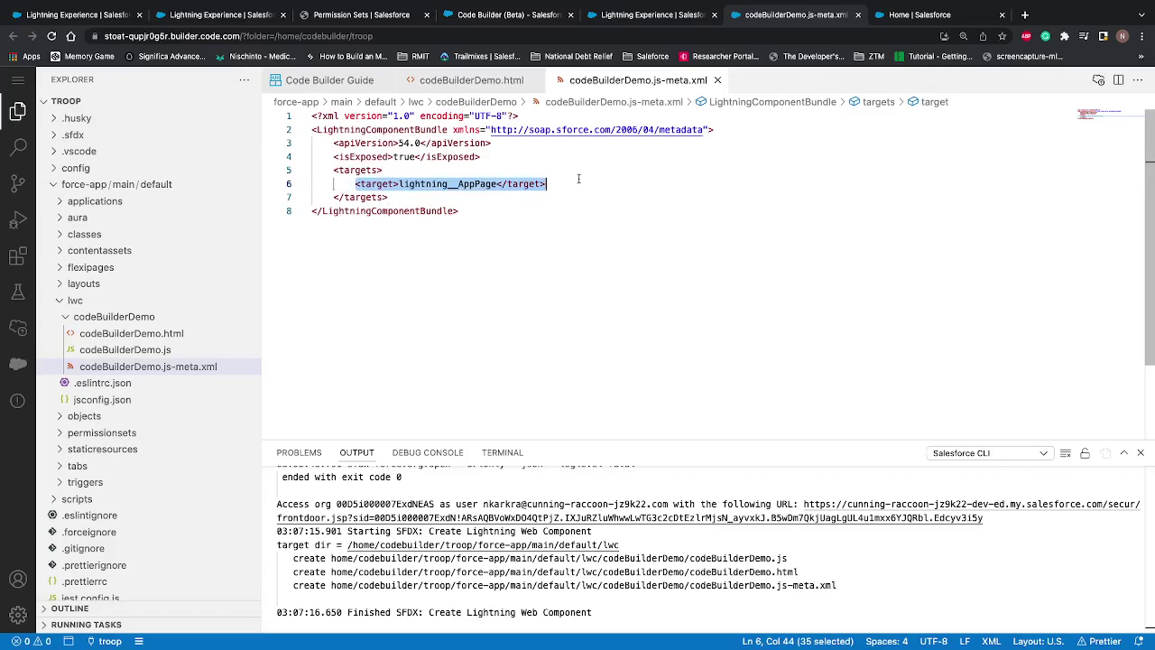
left_click(579, 178)
key("Return")
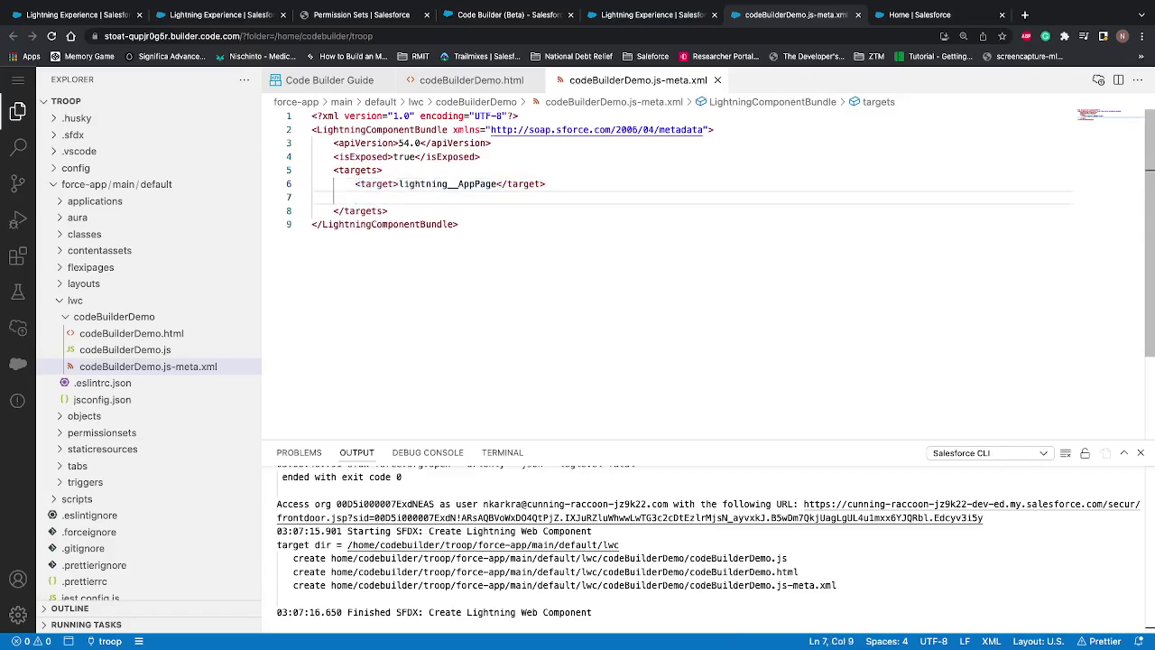
key("ctrl+v")
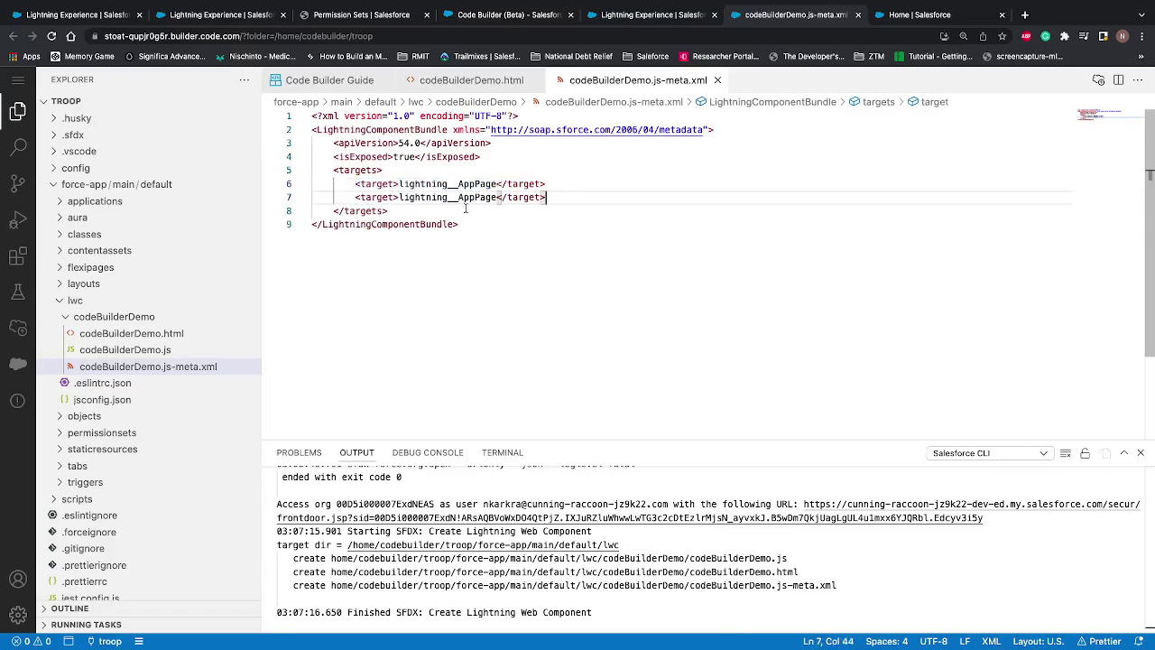
left_click(490, 196)
key("BackSpace")
key("BackSpace")
key("BackSpace")
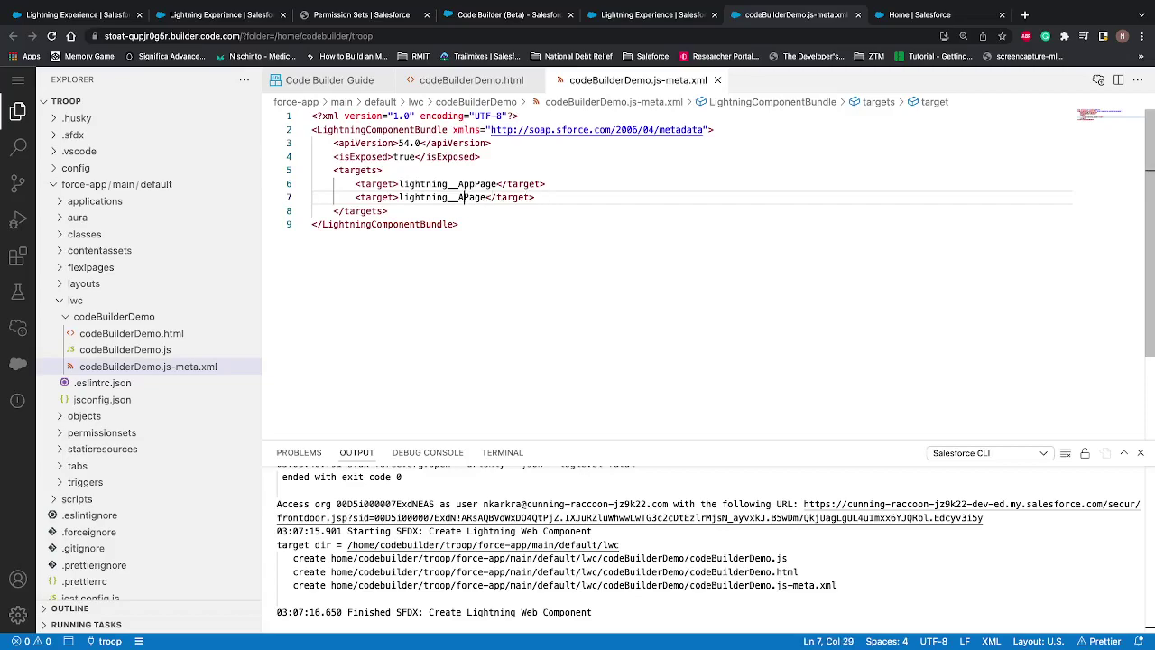
type("Home")
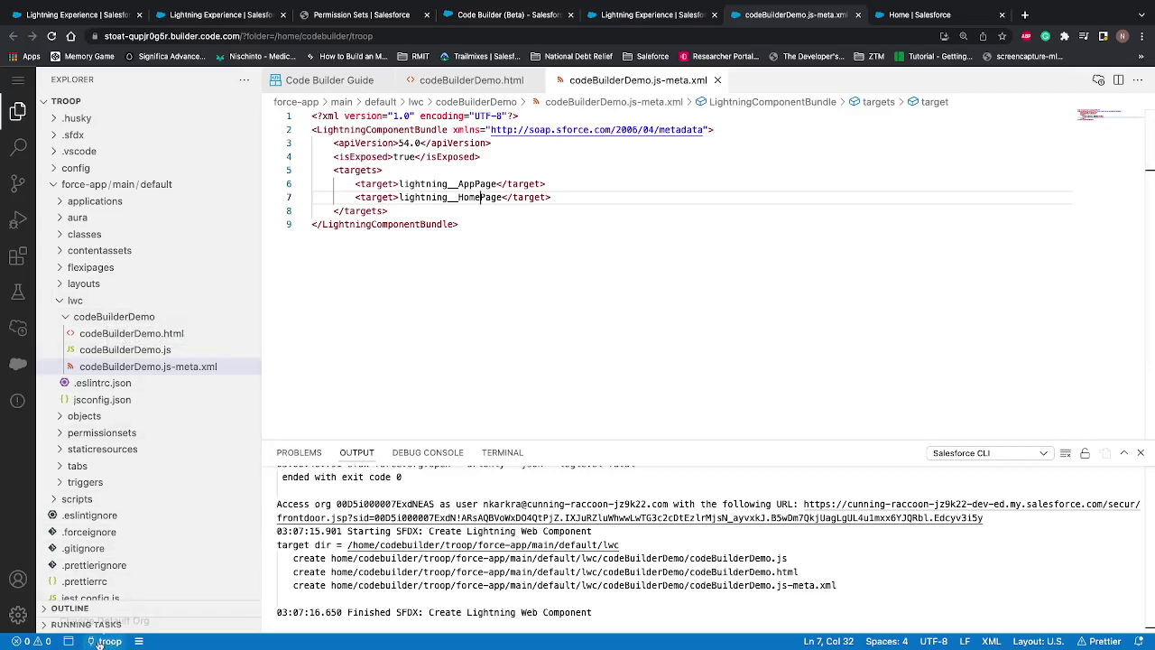
- Deploy the codeBuilderDemo component folder to the org with SFDX: Deploy Source to Org and check the terminal and output
right_click(129, 322)
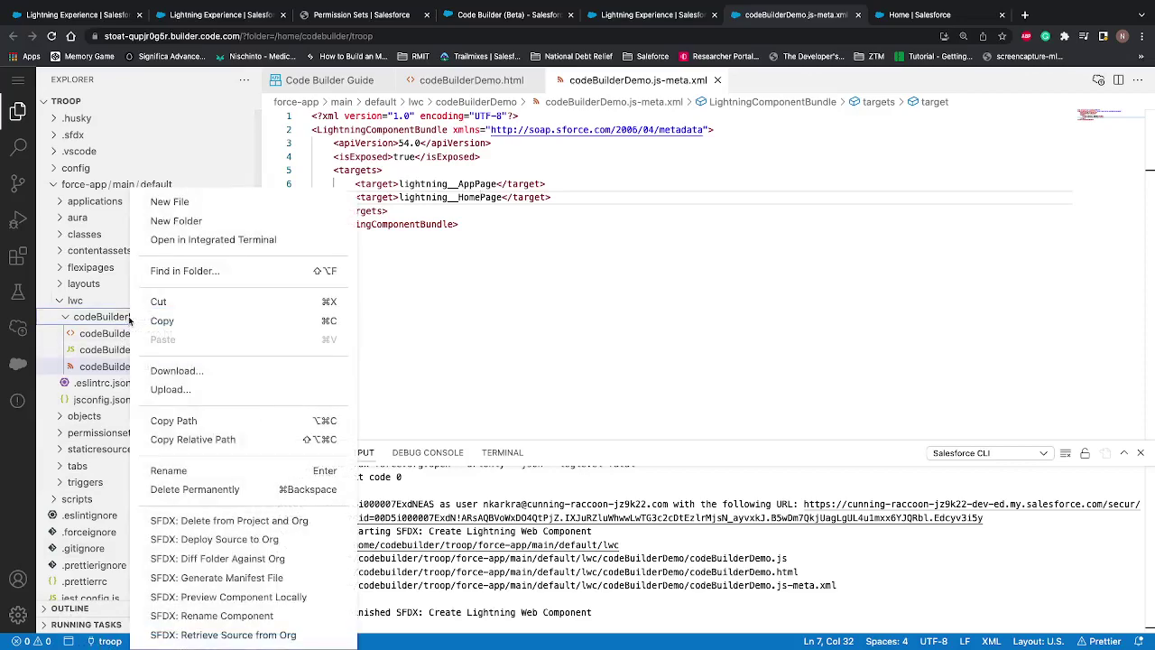
left_click(232, 539)
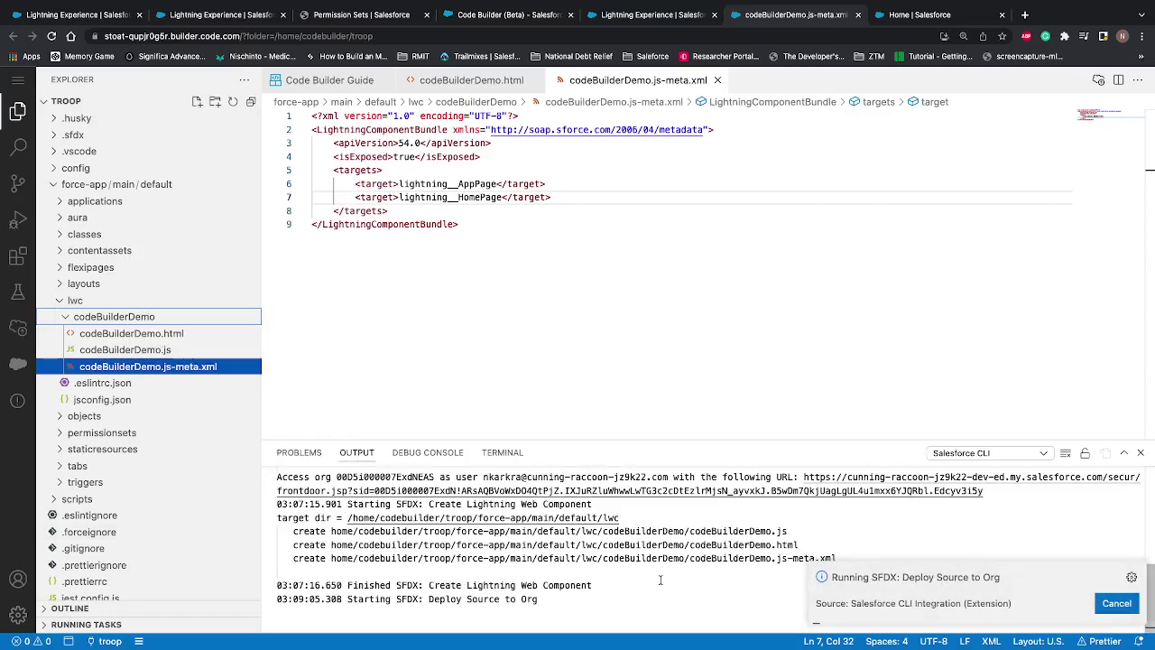
left_click(512, 456)
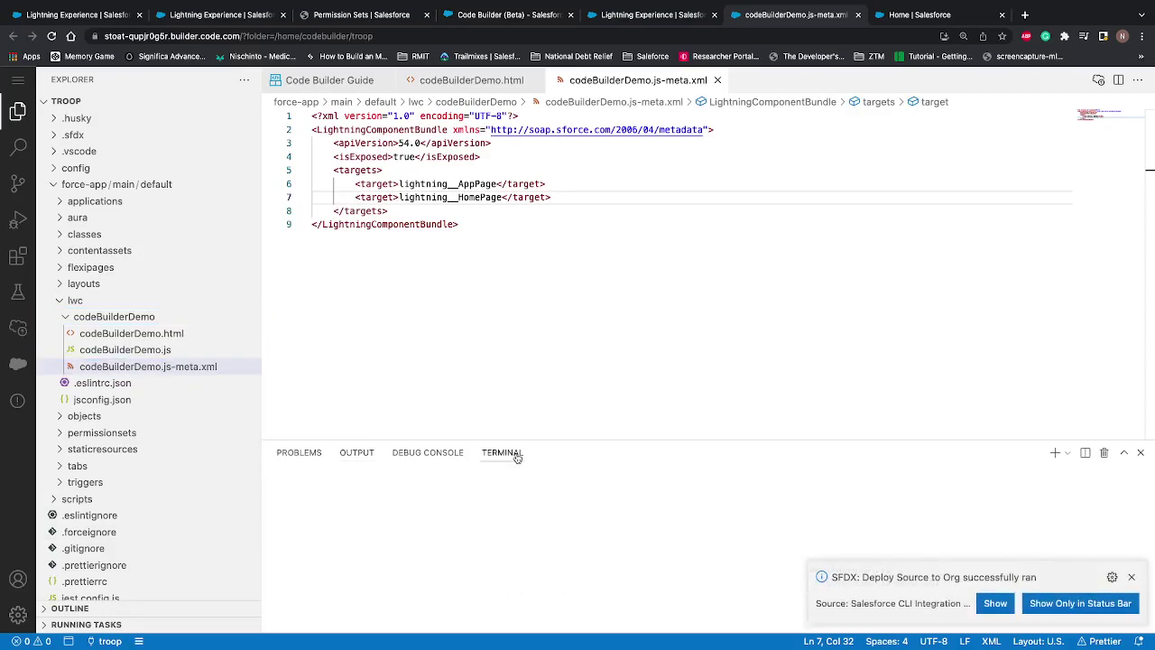
left_click(362, 460)
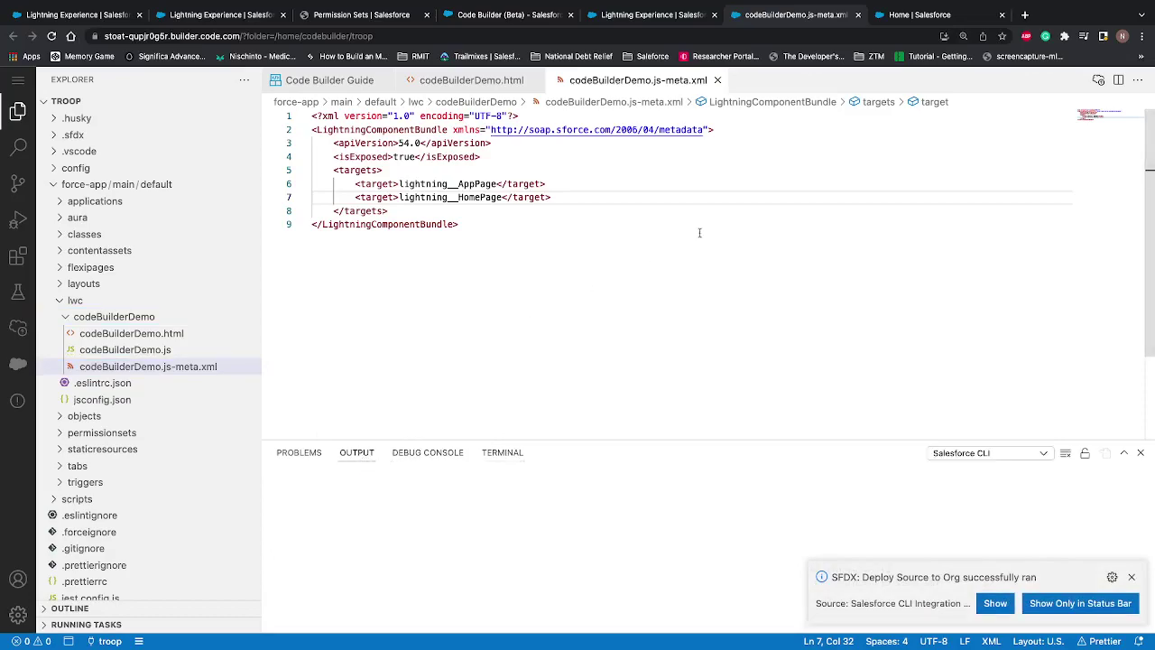
- Switch to the org's Setup page, launch the Sales app, and open its home page for editing in Lightning App Builder
left_click(929, 16)
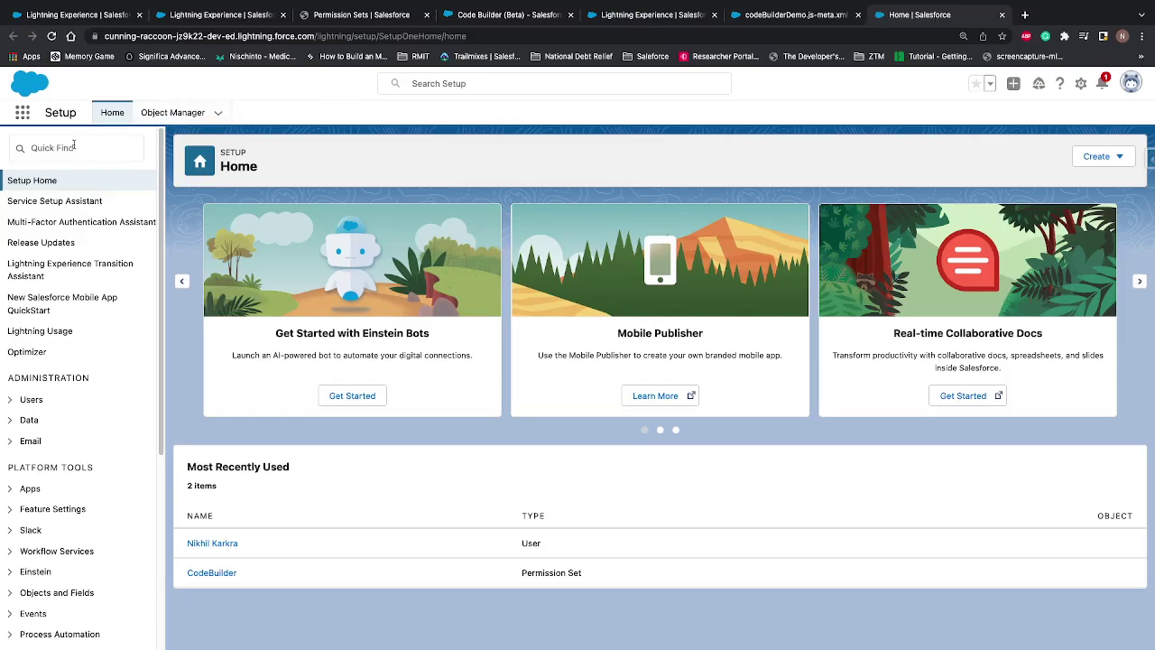
left_click(18, 116)
type("sales")
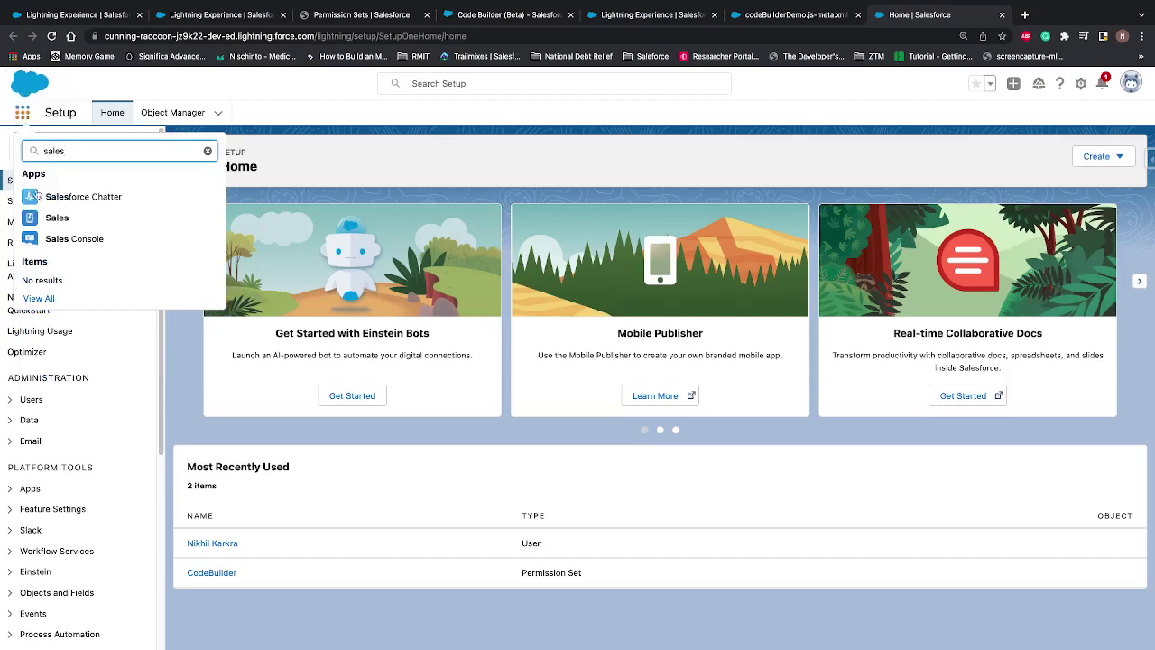
left_click(57, 219)
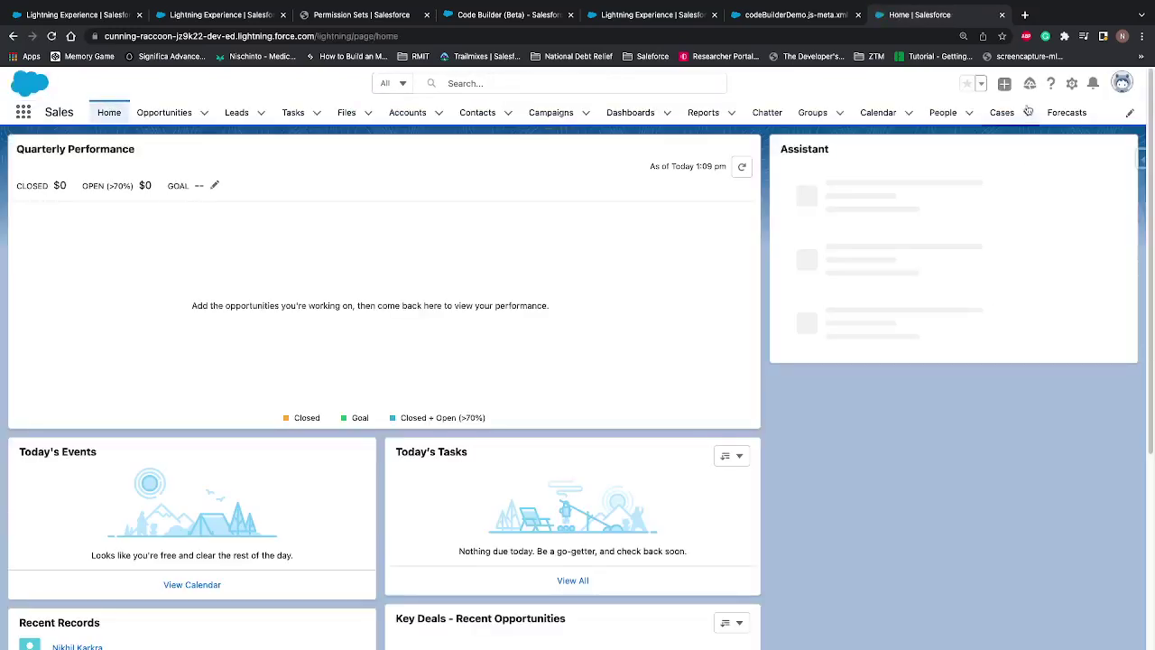
left_click(1072, 84)
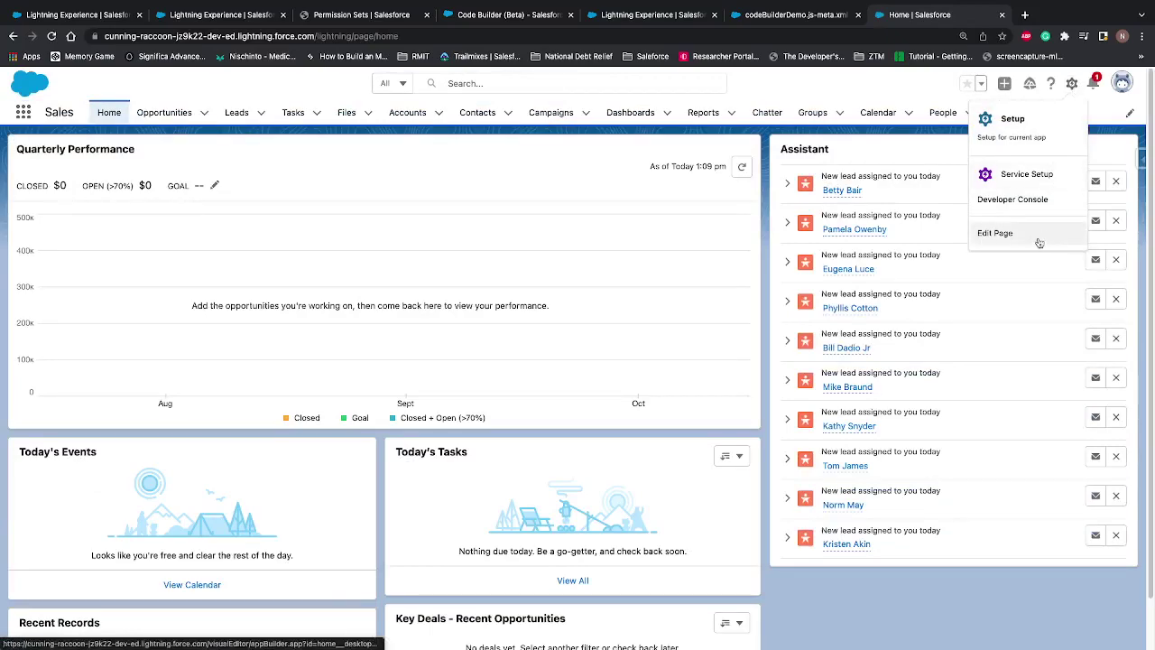
left_click(994, 233)
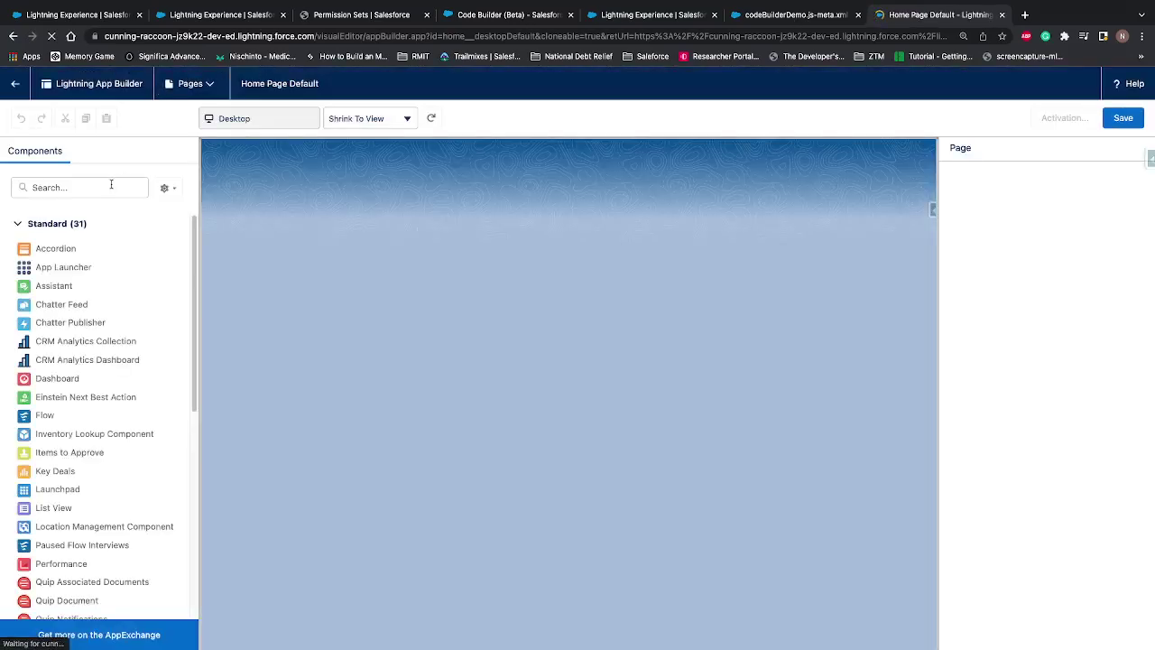
- Place the custom codeBuilderDemo component above the Assistant component on the home page and save the page
left_click(111, 186)
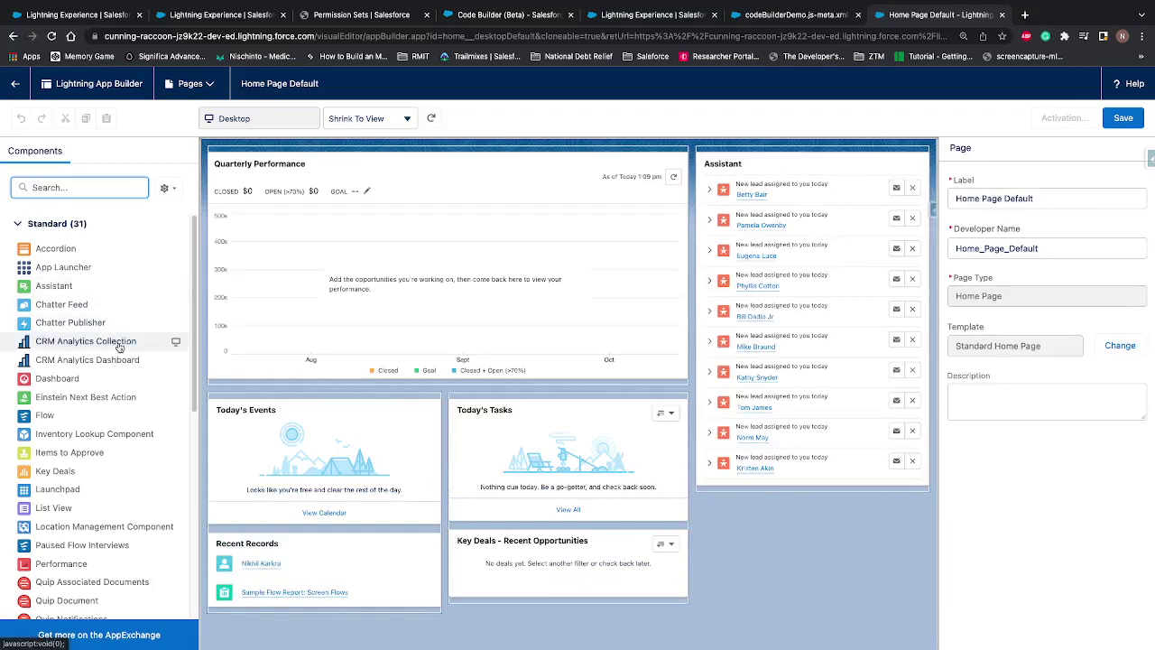
scroll(117, 343, "down", 4)
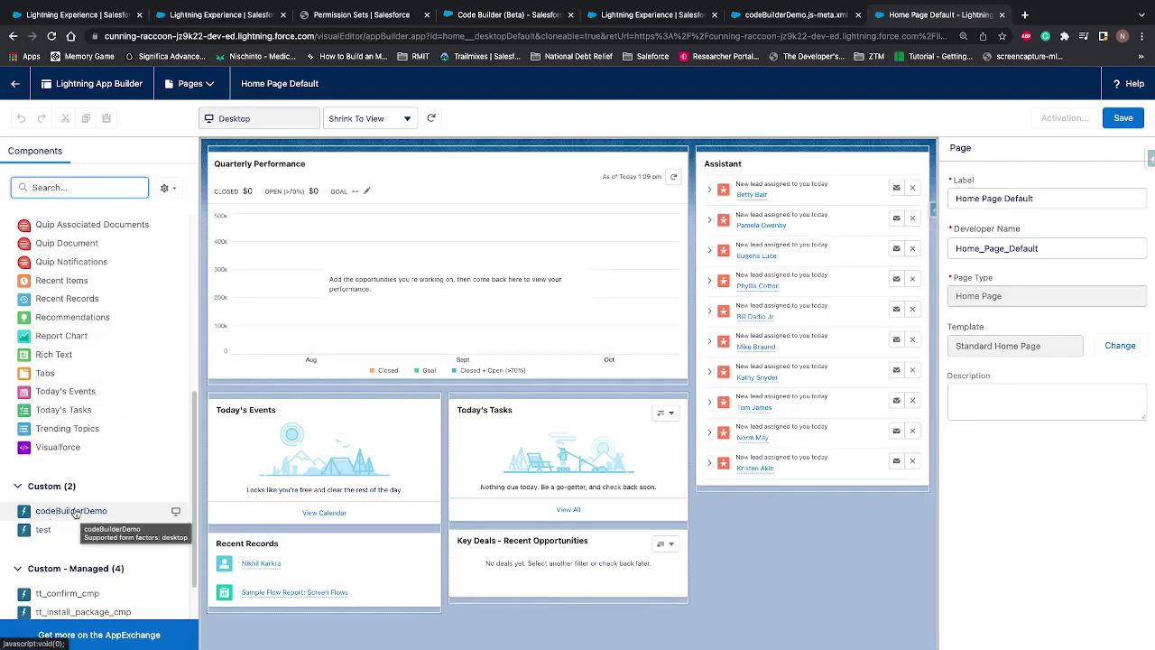
left_click_drag(75, 512, 737, 181)
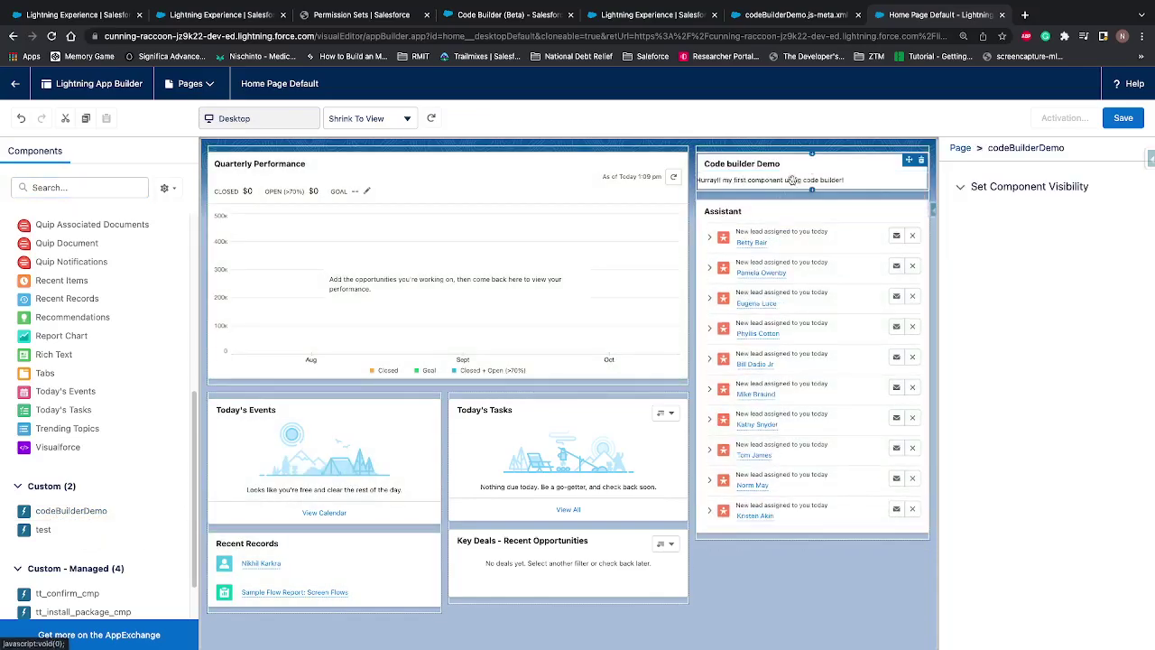
left_click(1119, 121)
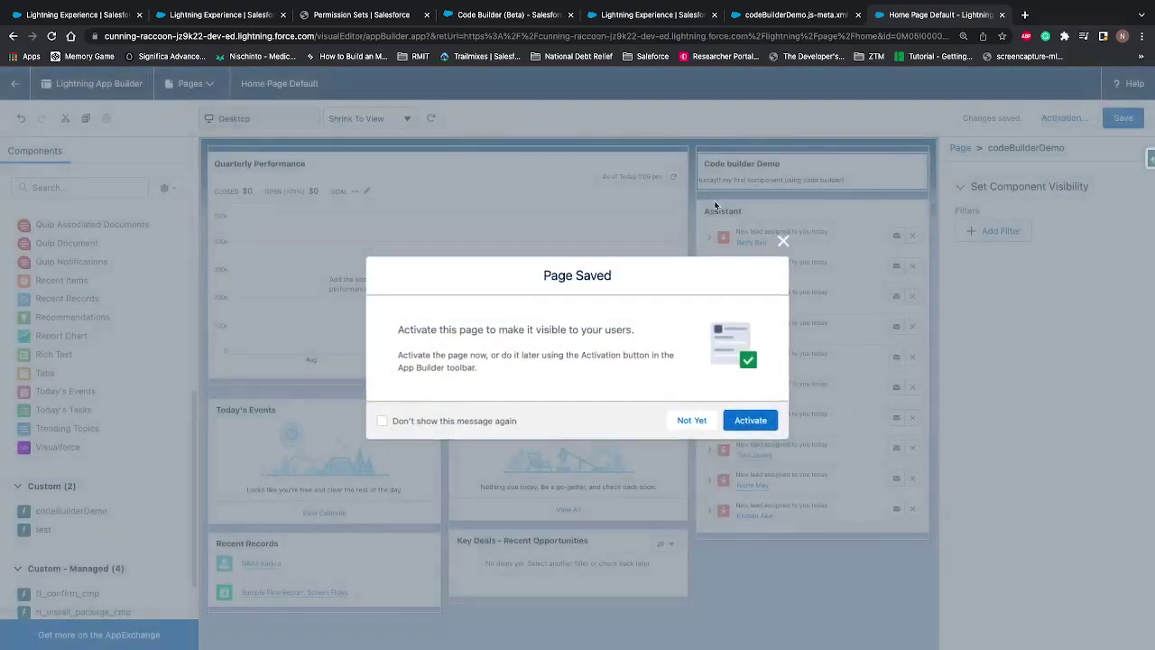
- Activate Home Page Default as the app default for the Sales app and save the assignment
left_click(752, 428)
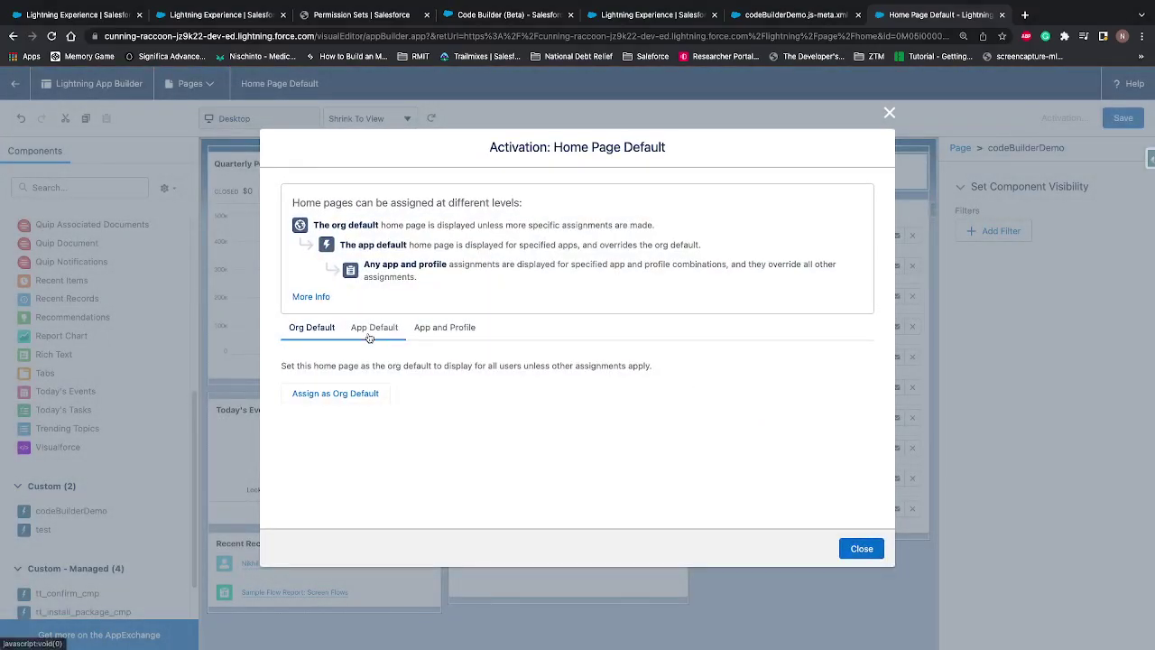
left_click(369, 332)
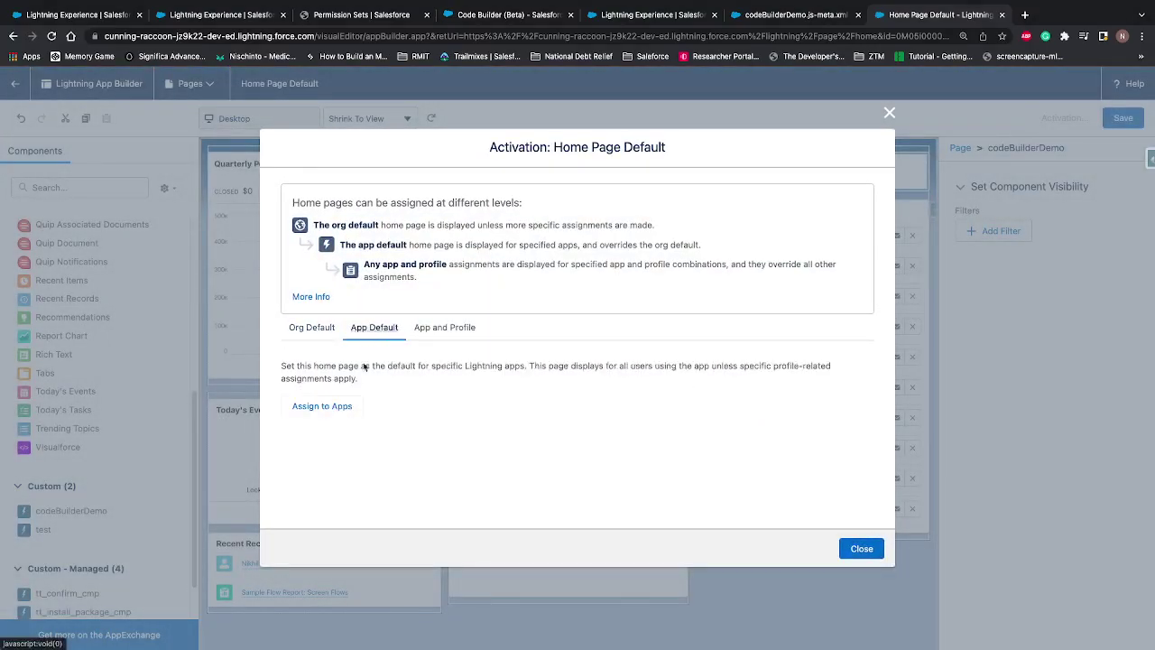
left_click(341, 407)
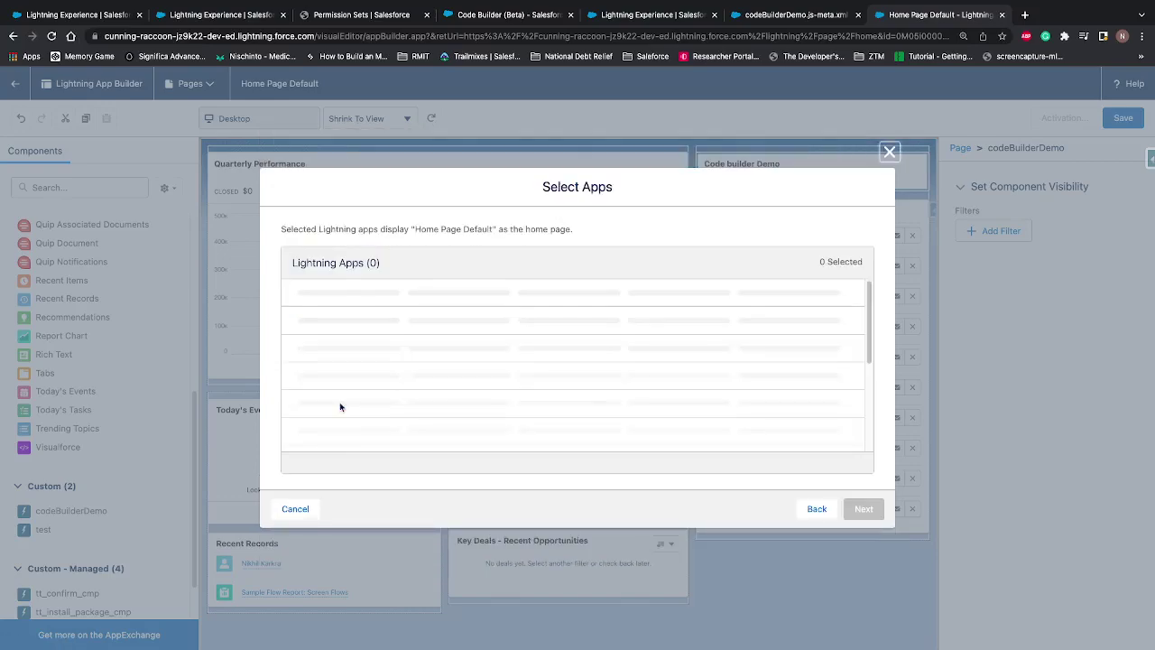
scroll(307, 394, "down", 3)
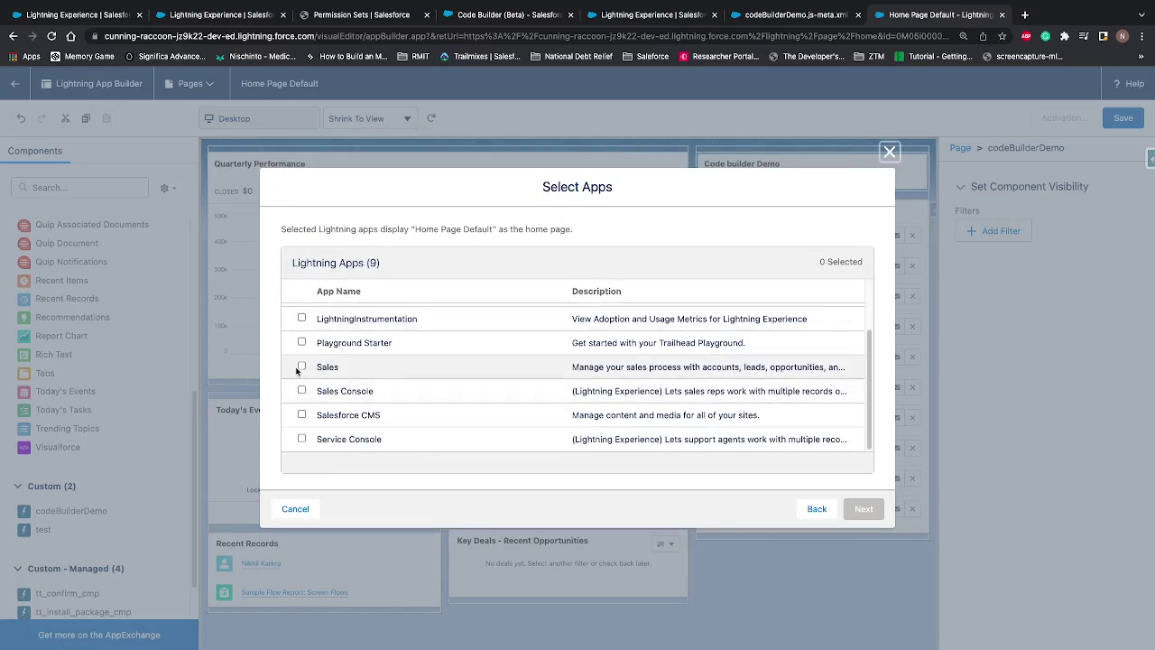
left_click(301, 367)
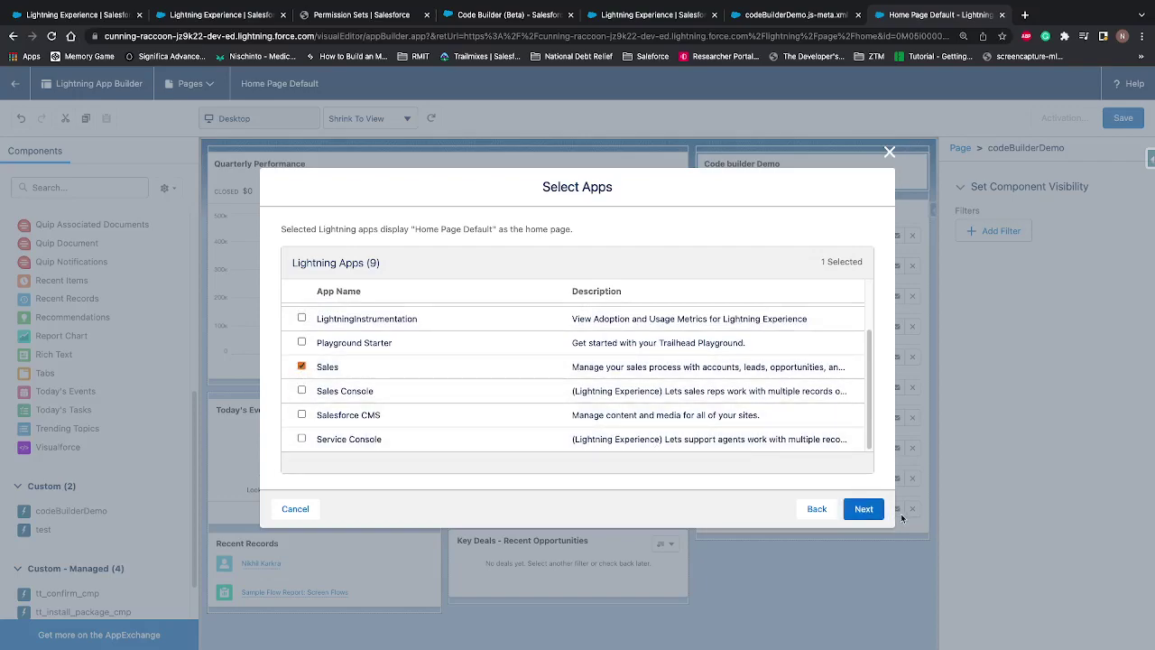
left_click(862, 511)
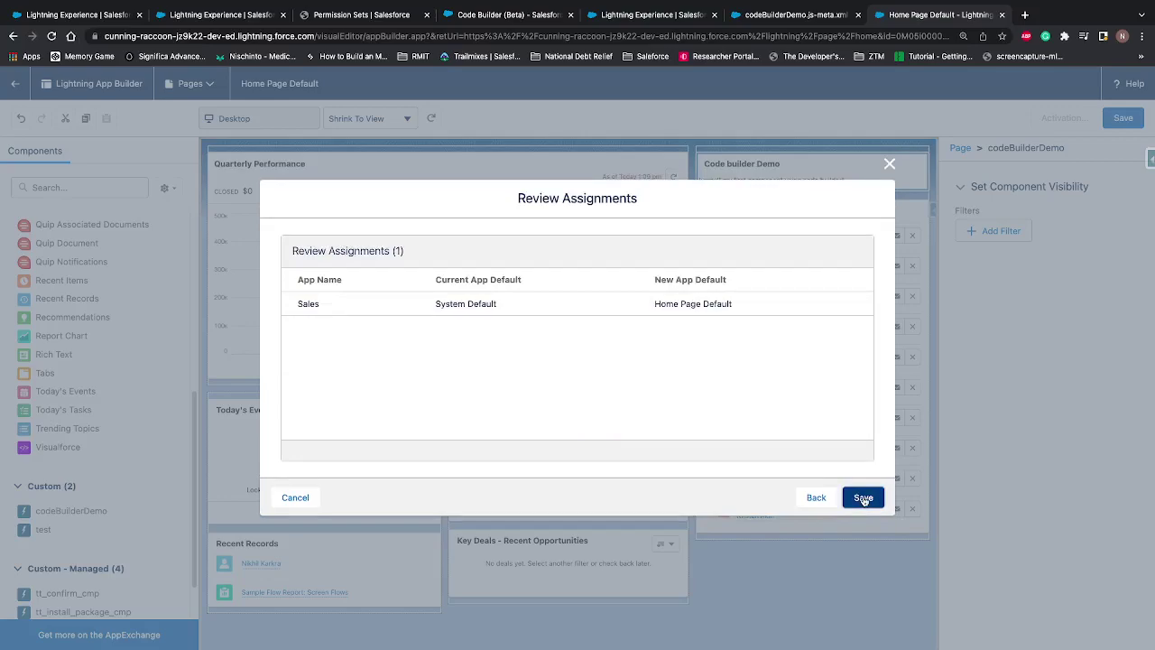
left_click(863, 498)
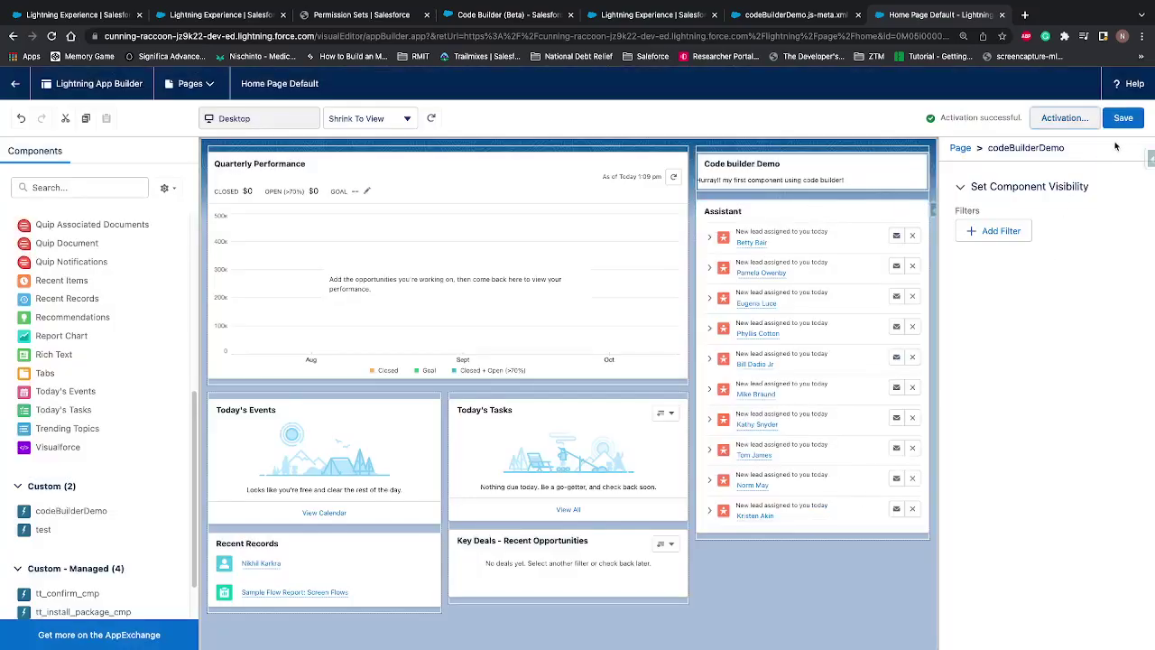
- Save the page and return to the Sales home page to check the Code builder Demo card's text
left_click(1122, 117)
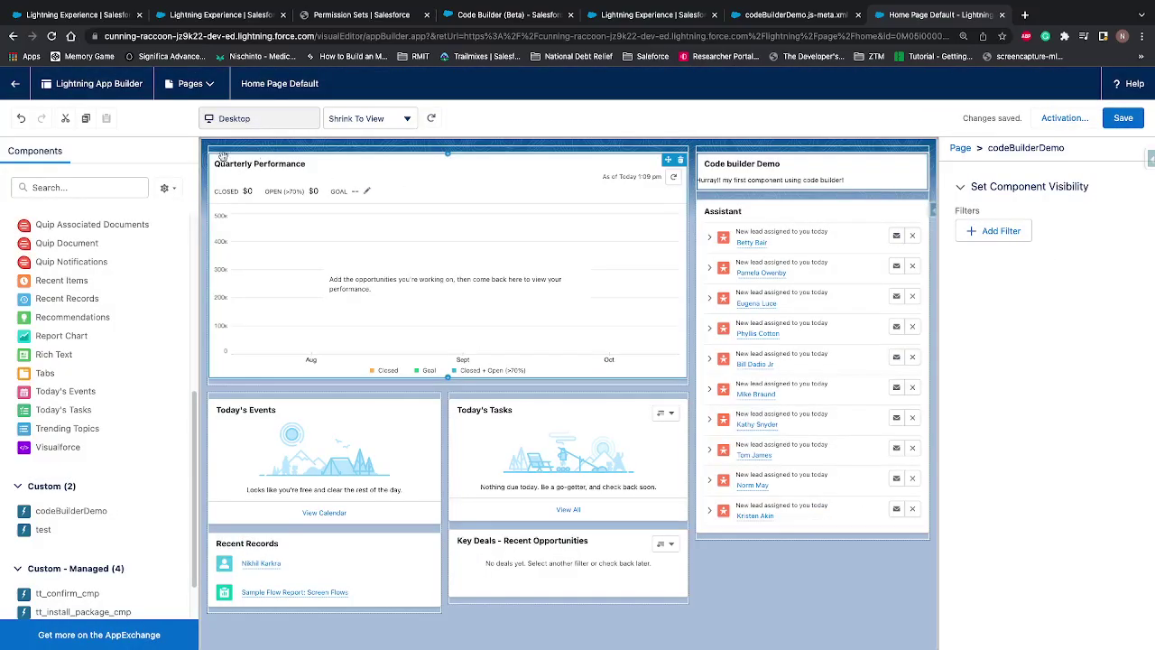
left_click(15, 83)
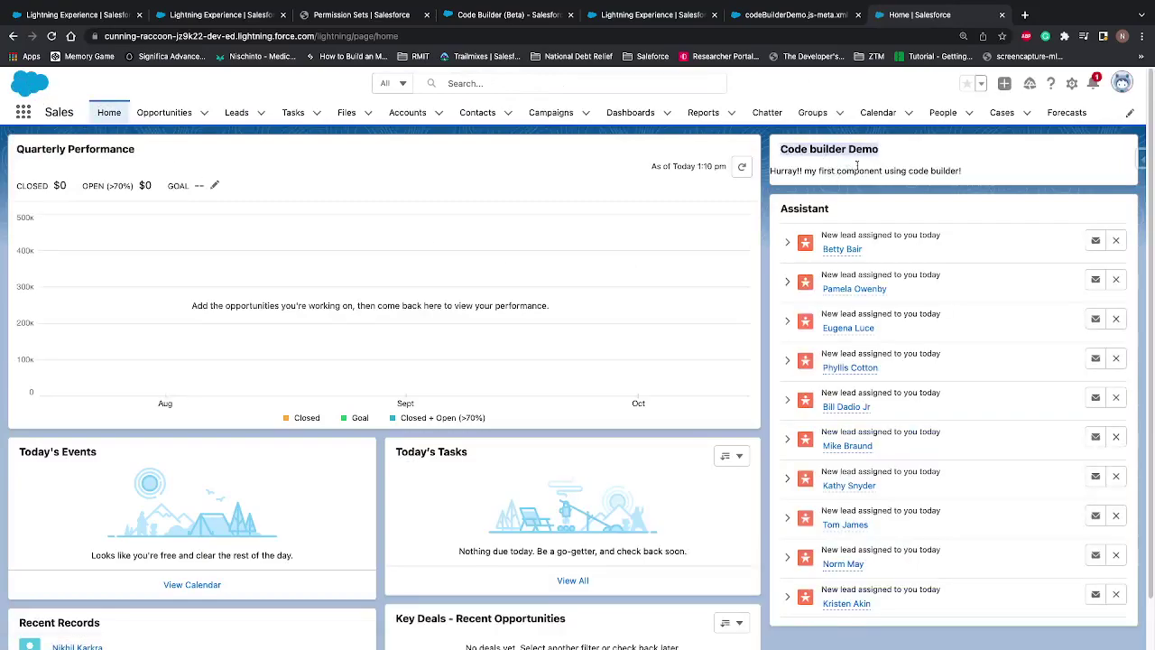
left_click_drag(848, 166, 965, 179)
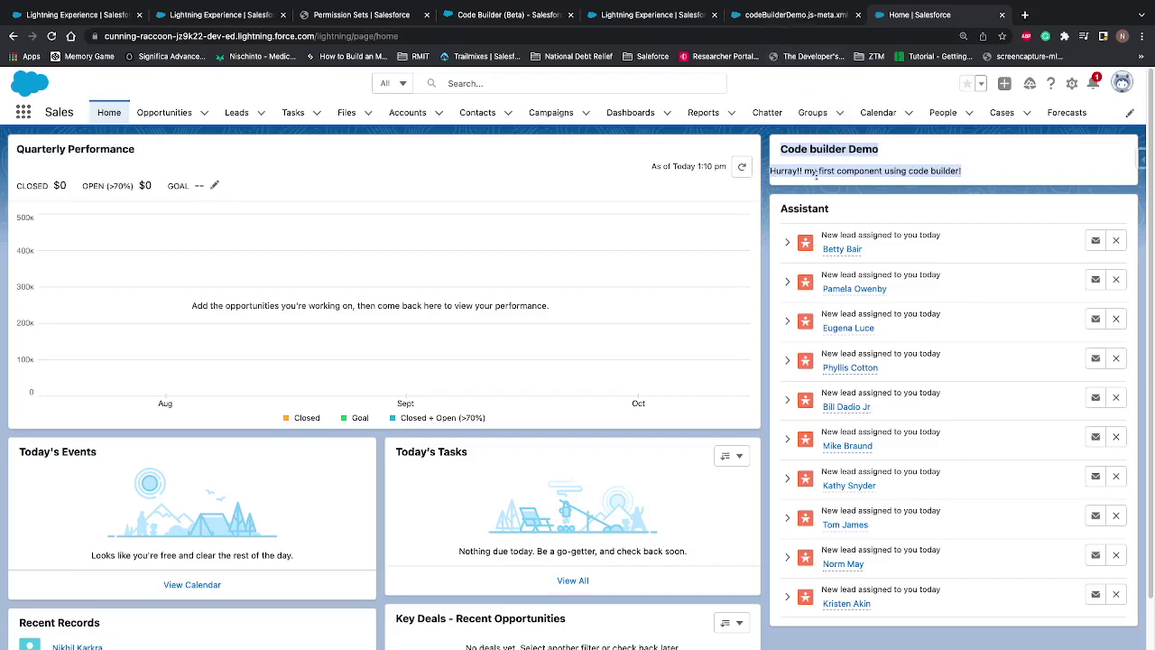
- Back in Code Builder, open codeBuilderDemo.html and add the class slds-p-around_medium to the paragraph tag
left_click(776, 15)
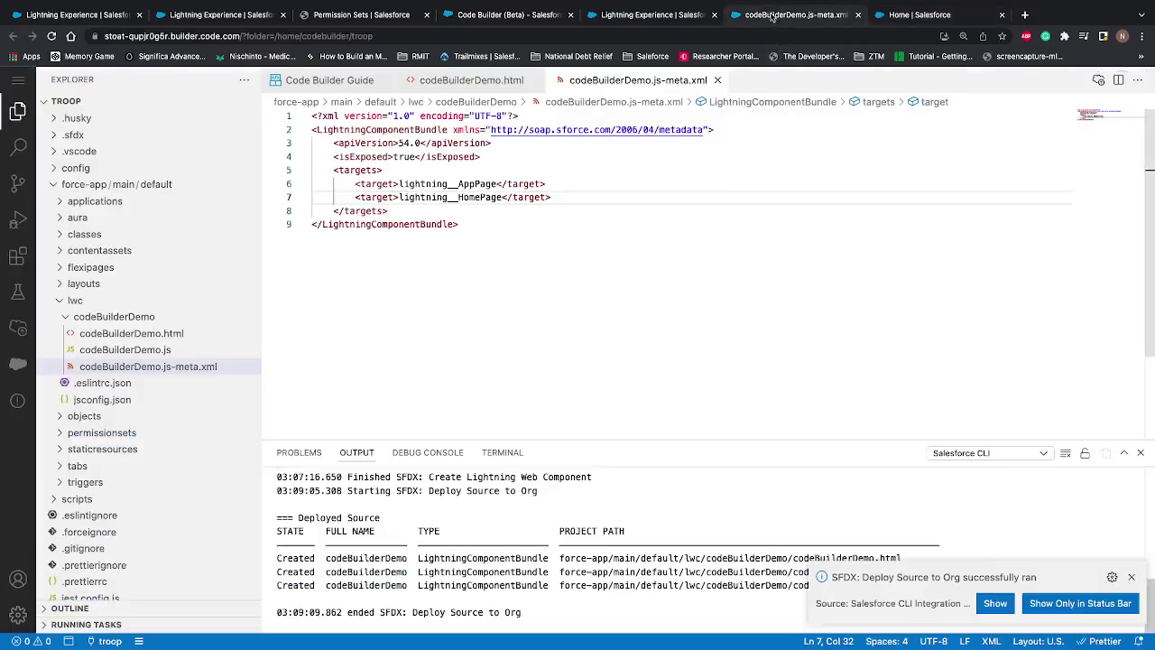
left_click(165, 336)
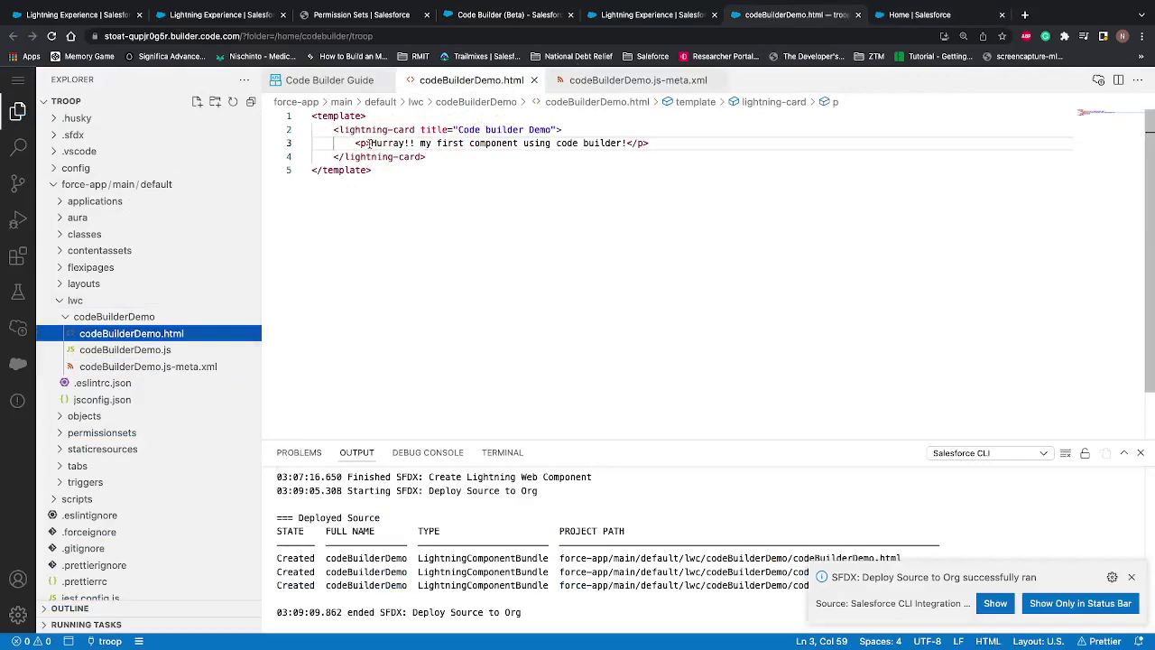
key("Left")
type("class=\"")
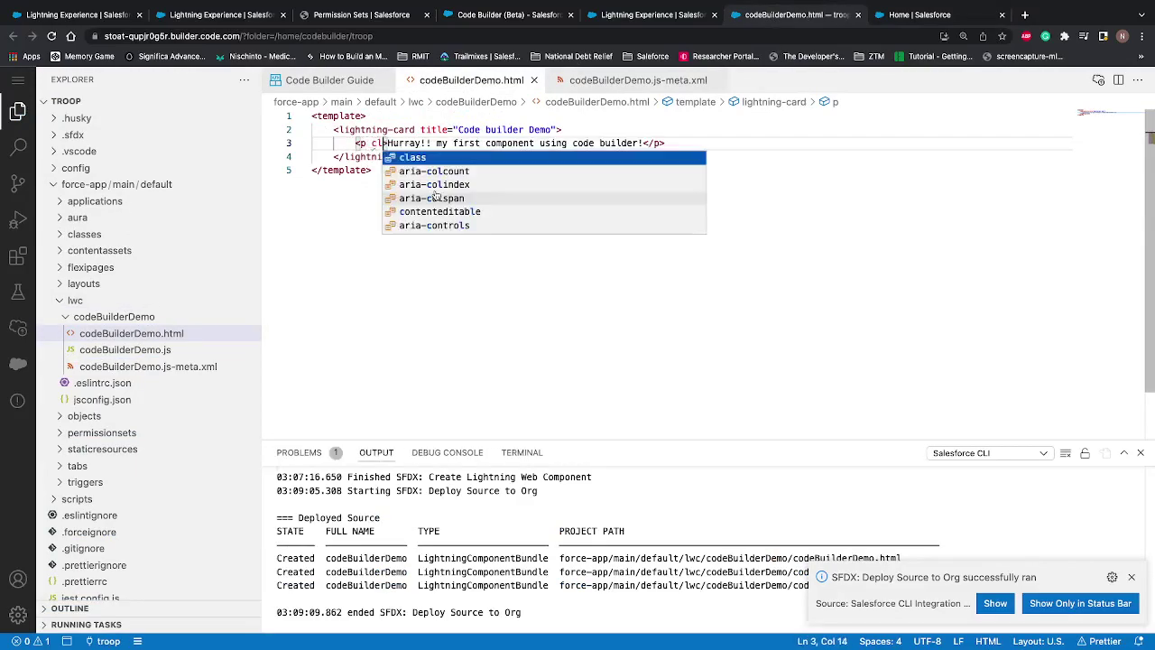
type("slds")
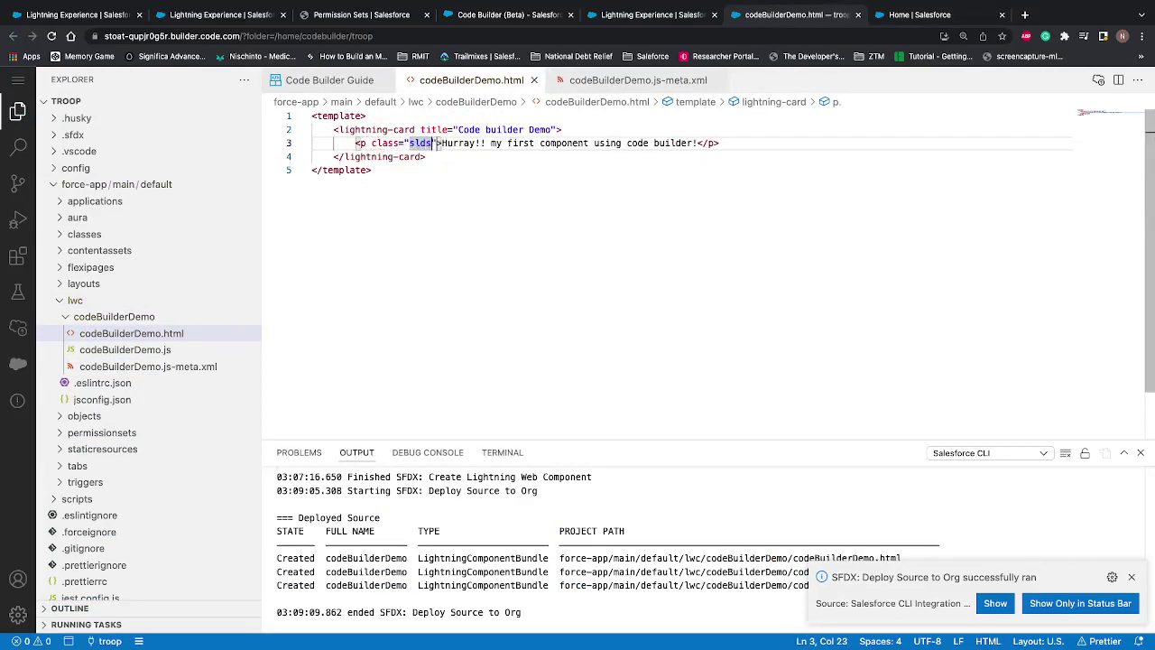
type("-p-arou")
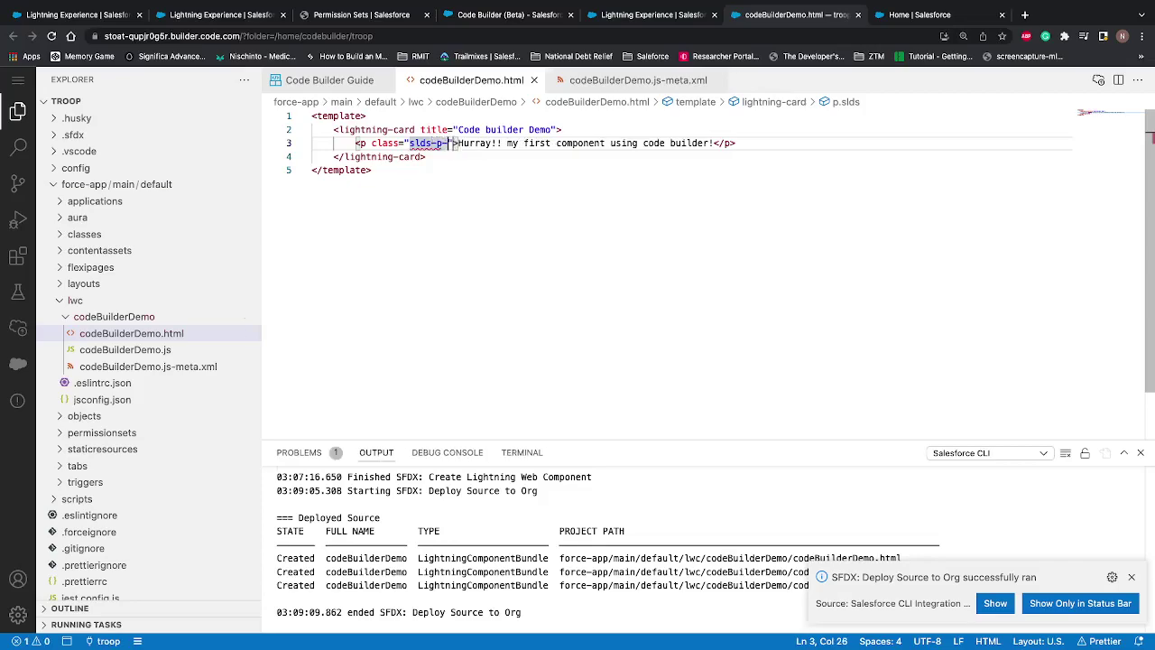
type("nd")
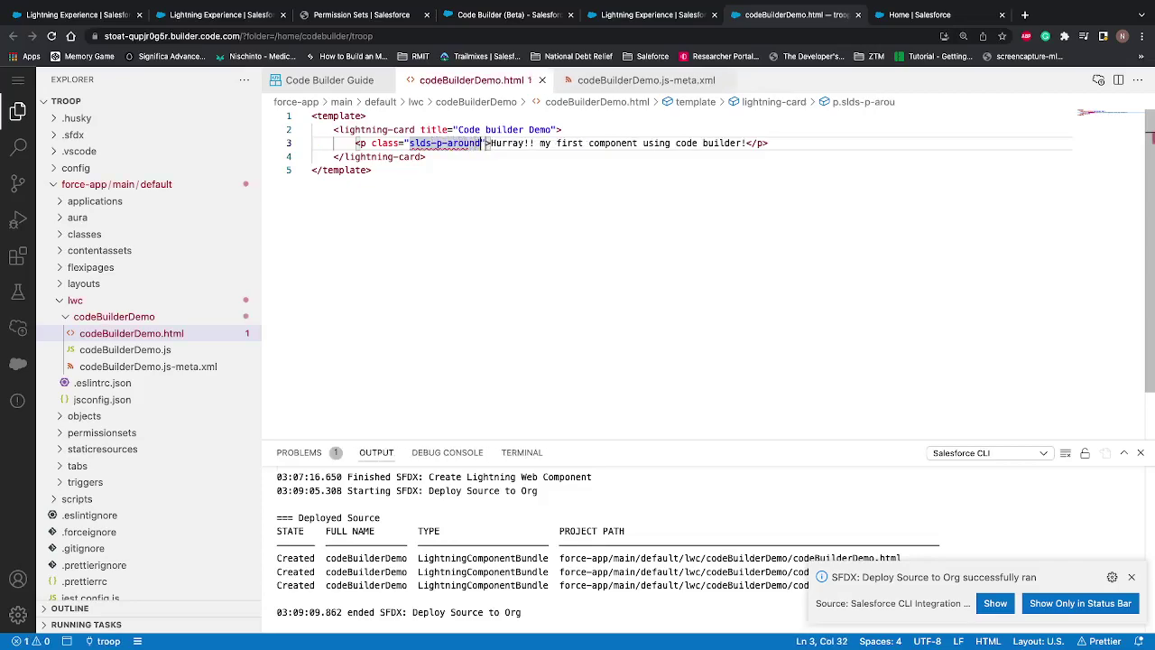
type("_medi")
type("um")
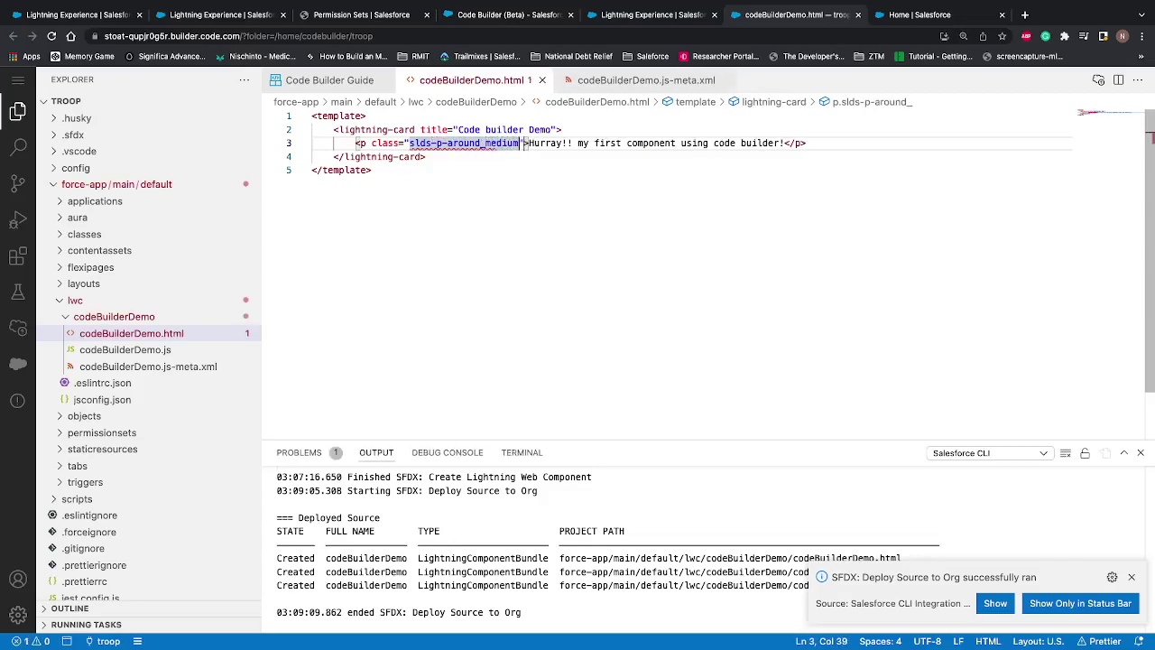
- Change the paragraph's class to slds-var-p-around_medium
right_click(466, 145)
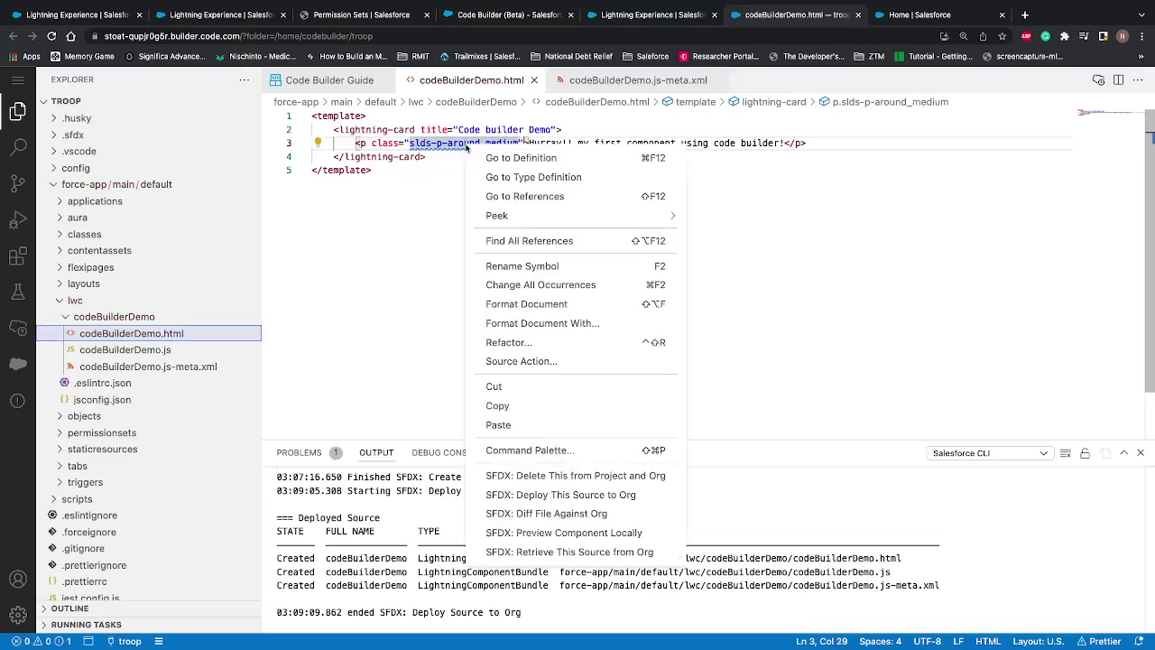
key("Escape")
left_click(437, 144)
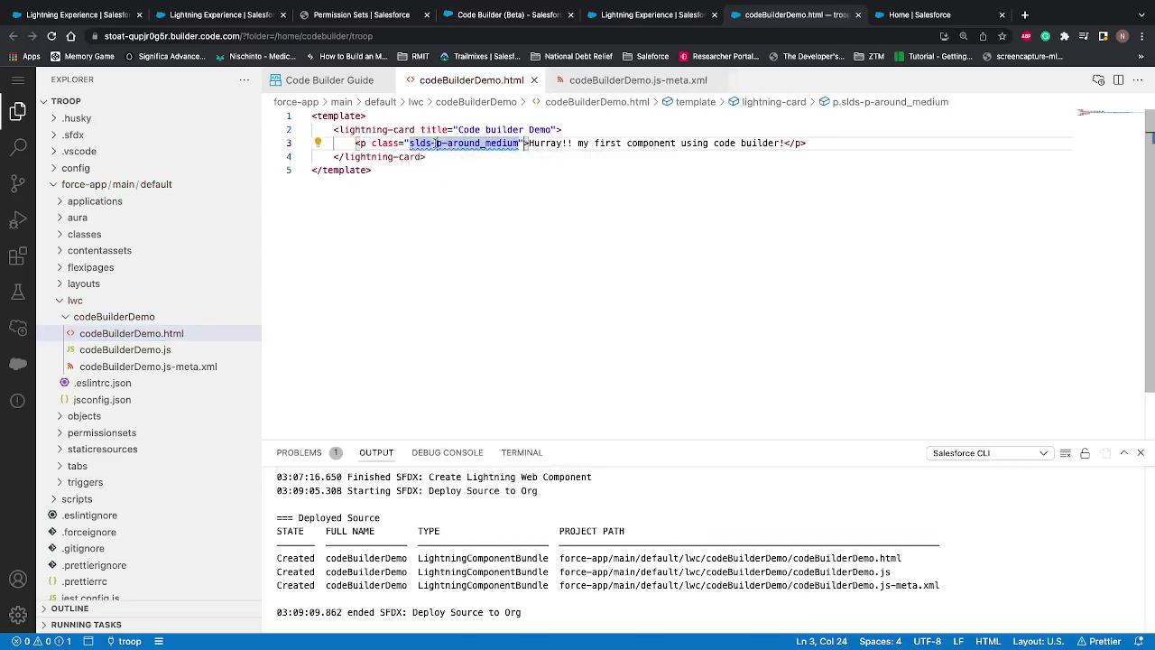
type("var-")
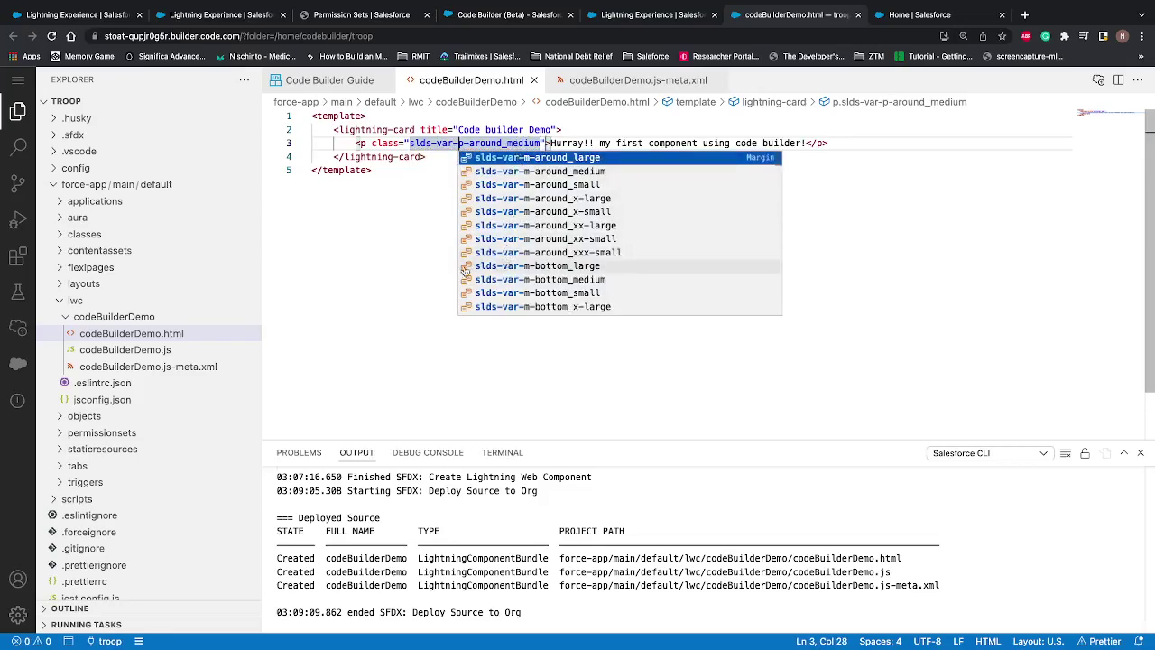
left_click(403, 280)
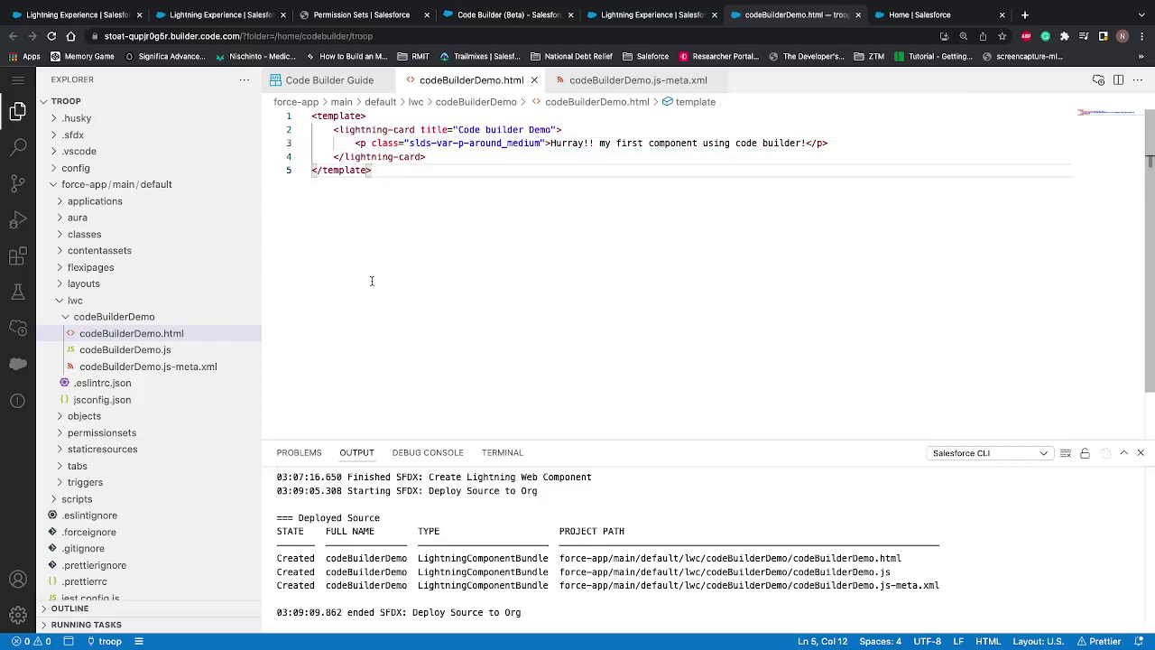
- Deploy the codeBuilderDemo folder to the org again, reload the Sales home page to check the card's padding, and return to Code Builder
right_click(140, 316)
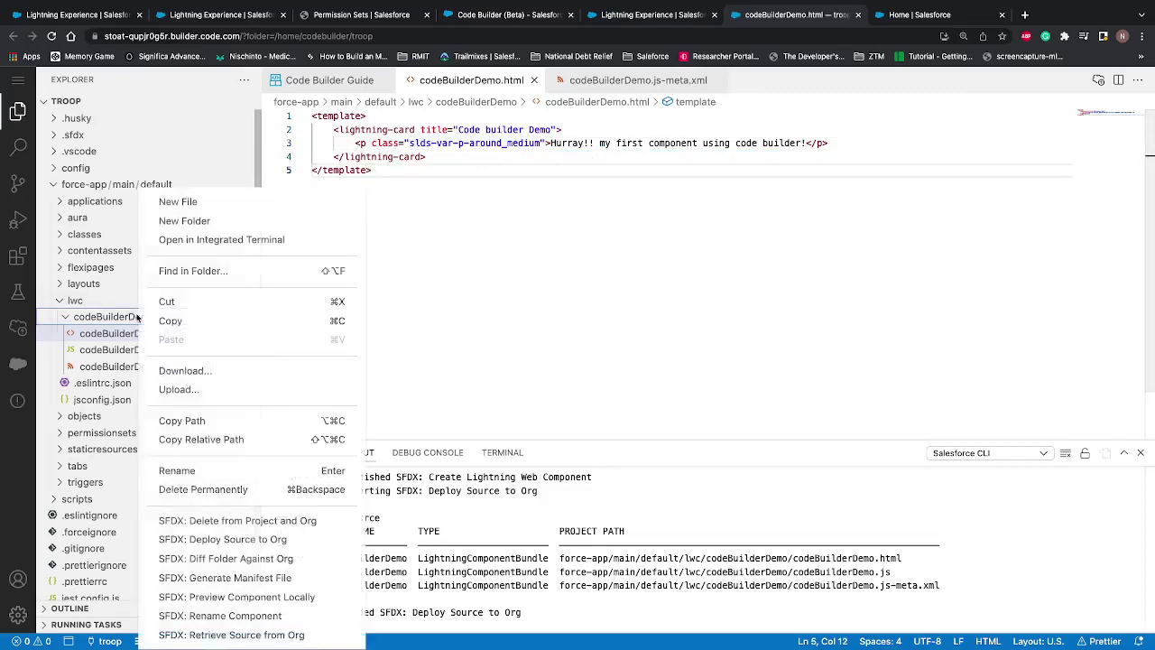
left_click(230, 539)
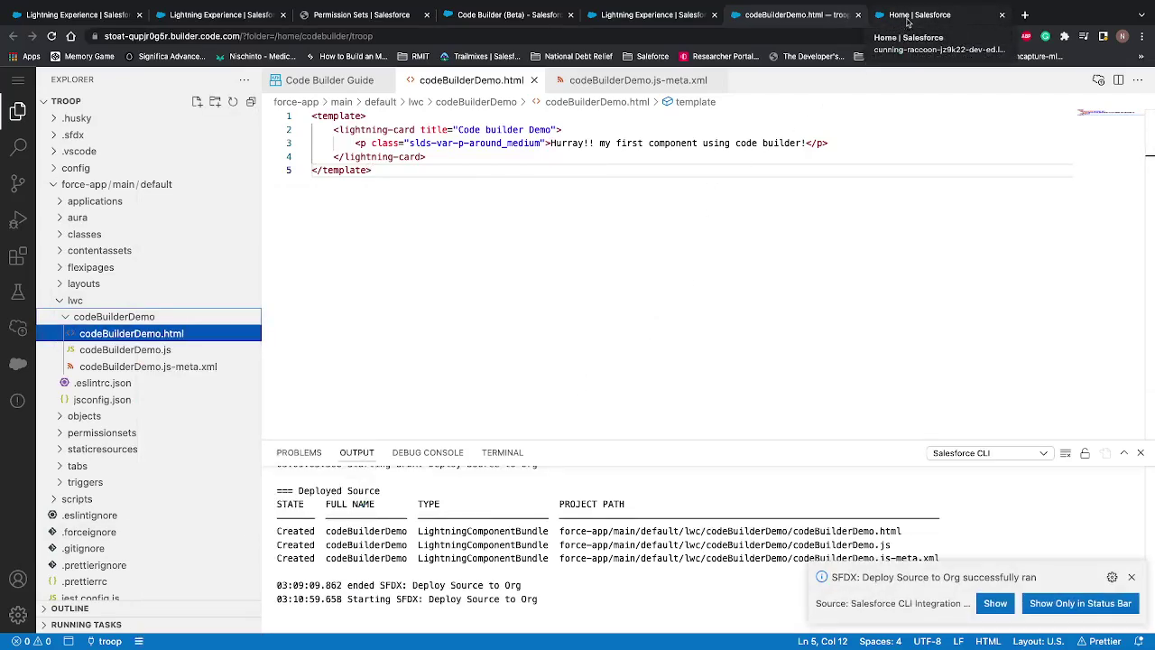
left_click(887, 25)
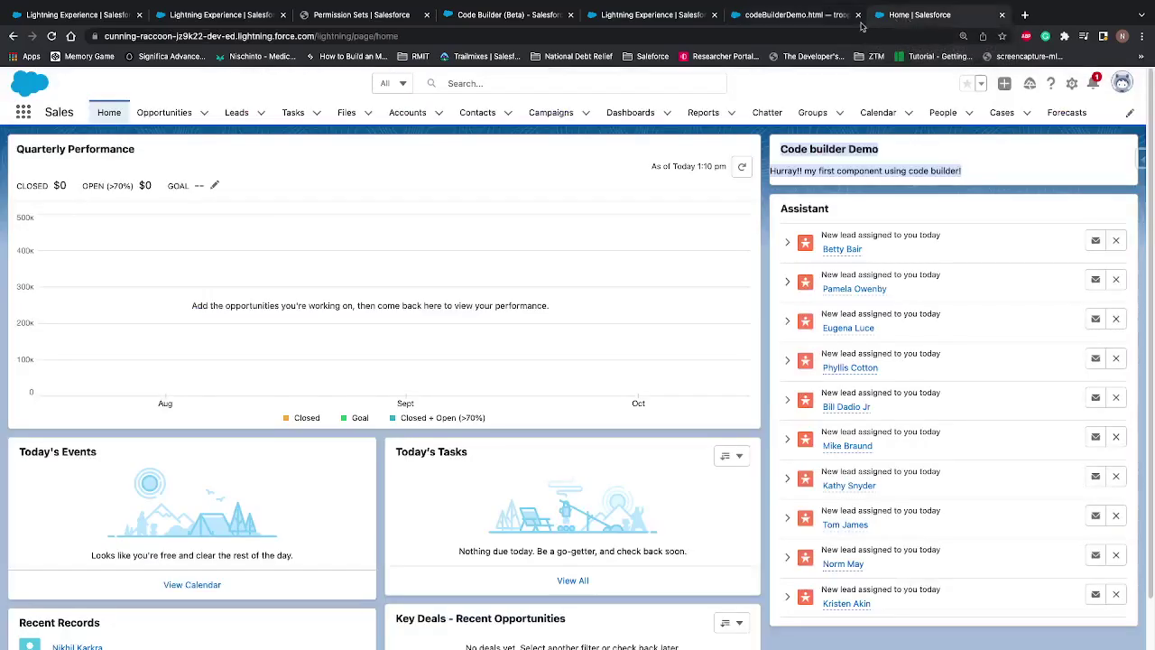
left_click(52, 37)
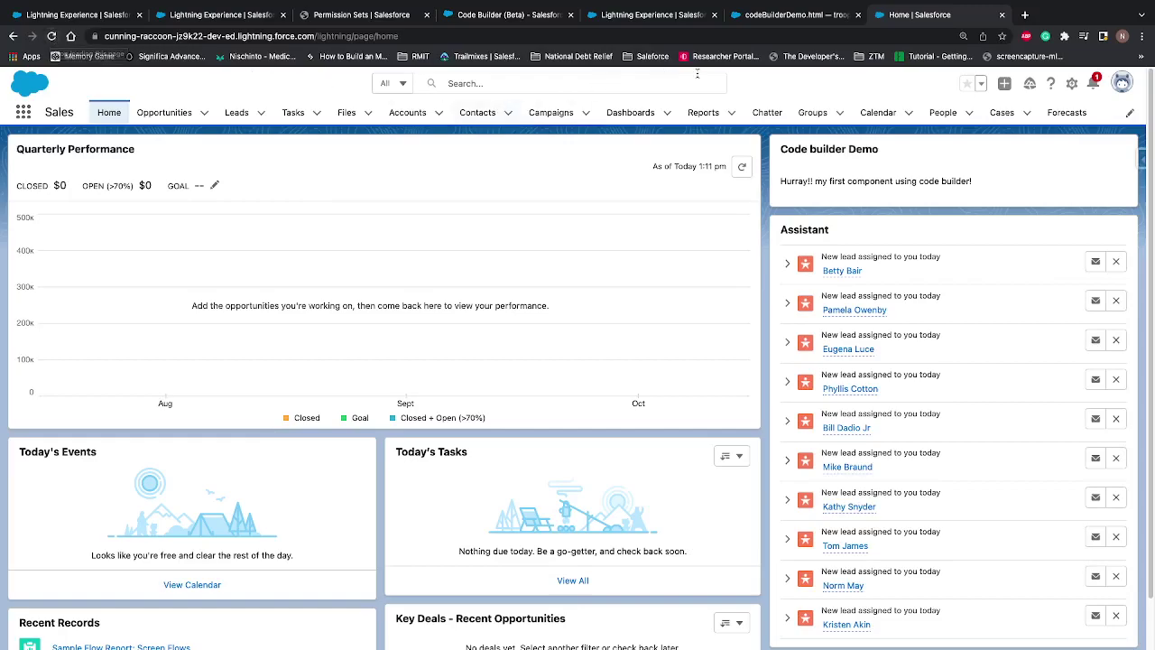
left_click(774, 18)
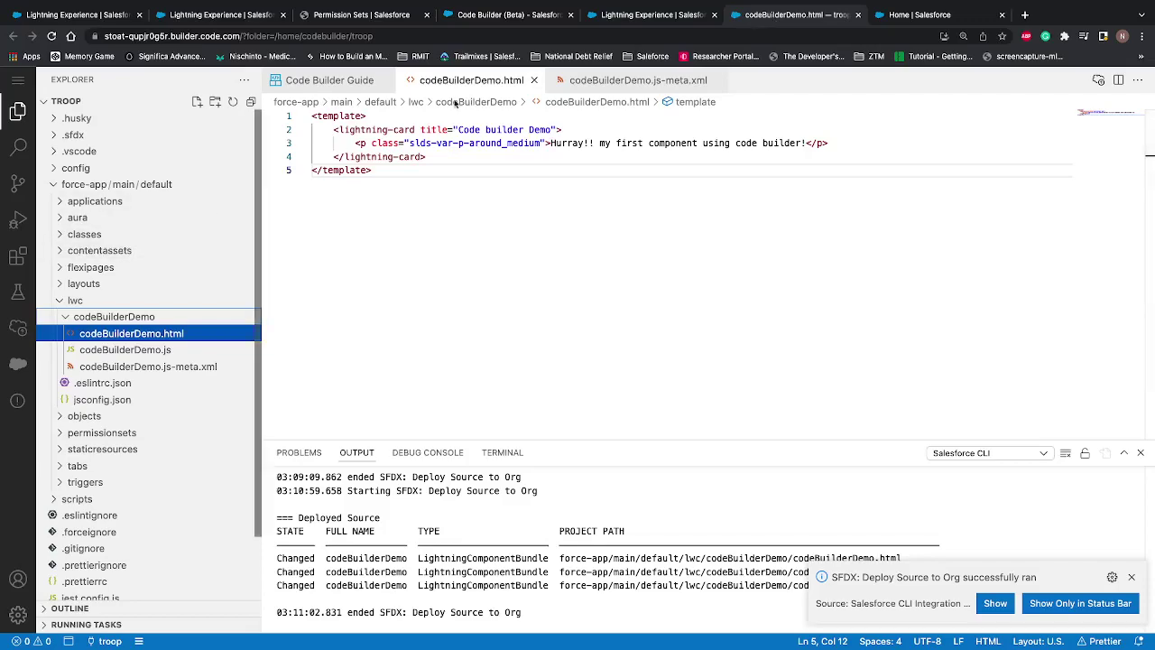
- Check the Code builder Demo card's text on the Sales home page, and return to the codeBuilderDemo.html editor in Code Builder
left_click(915, 15)
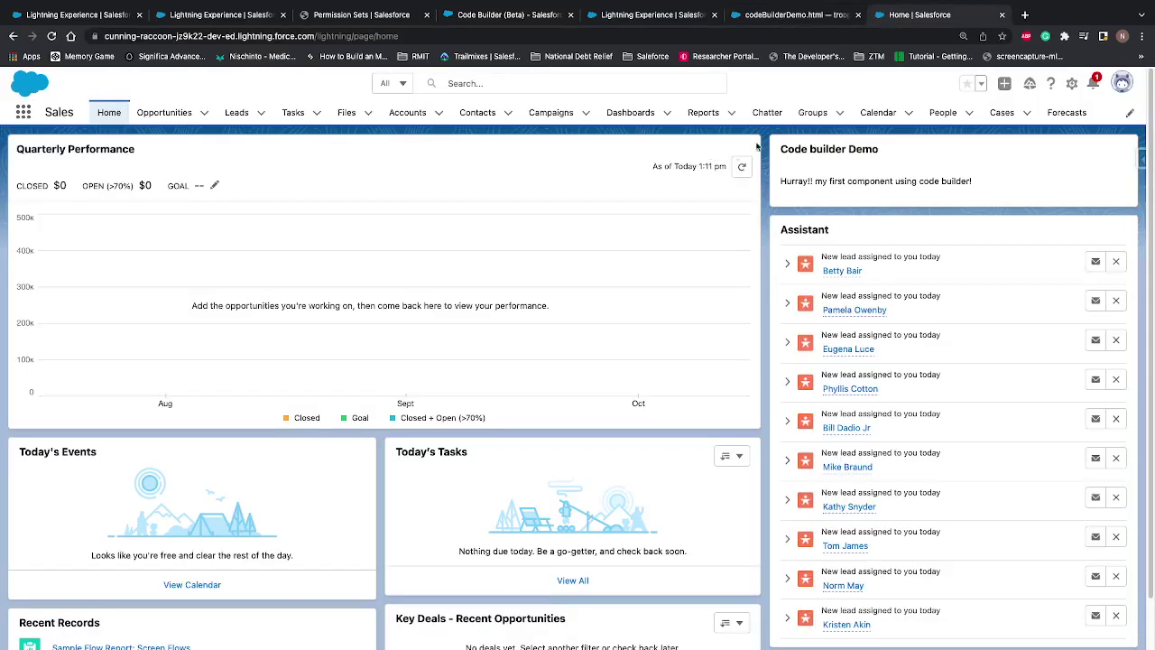
left_click_drag(781, 182, 963, 201)
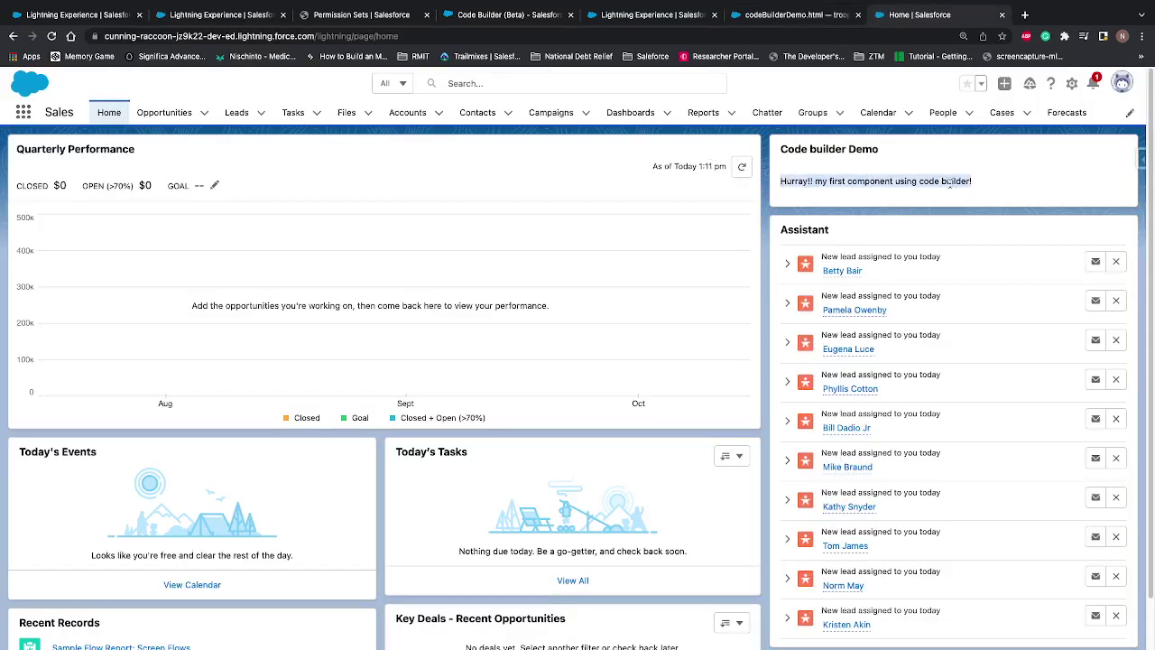
left_click(801, 16)
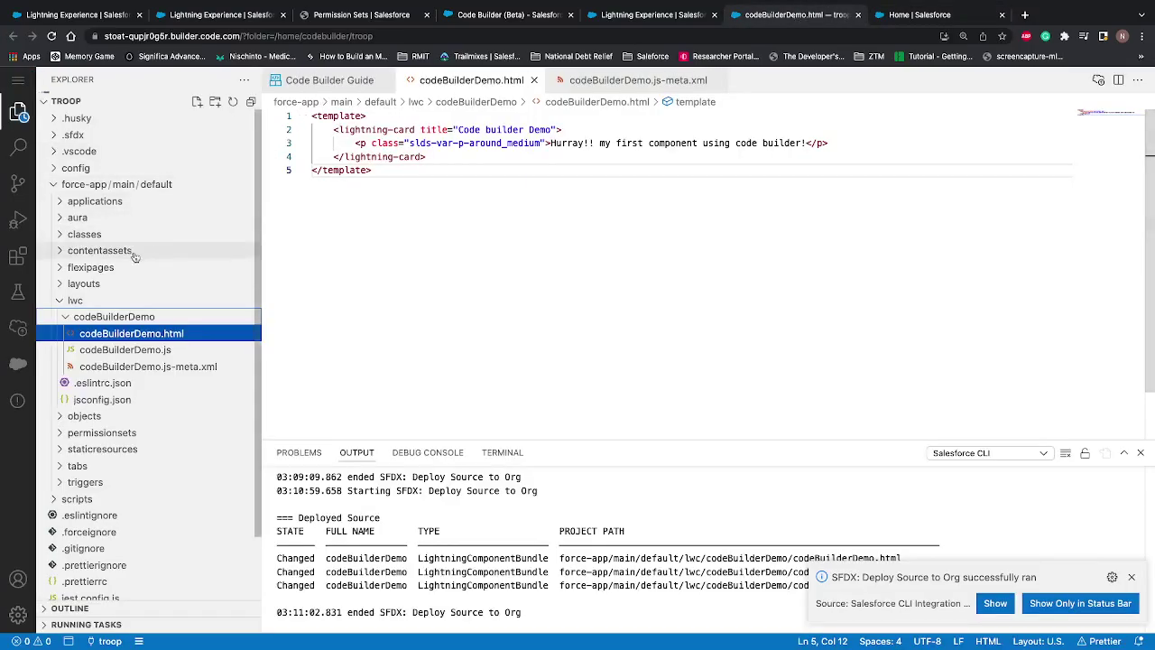
- Collapse the lwc folder in the troop project and bring up the bash terminal
left_click(76, 300)
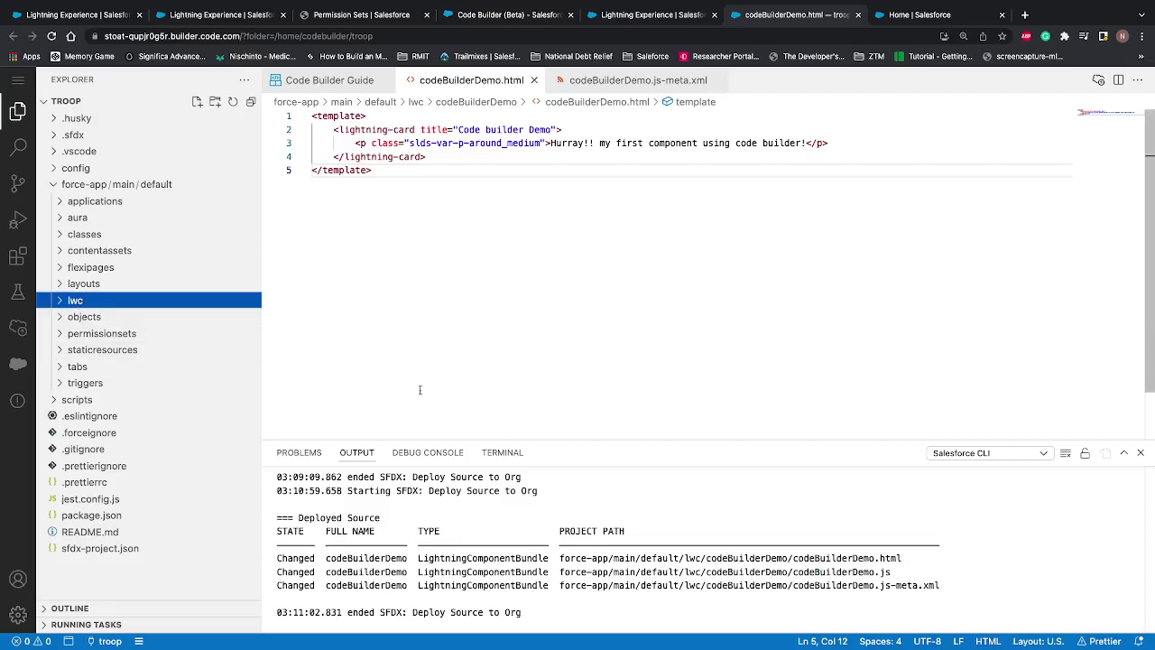
left_click(521, 452)
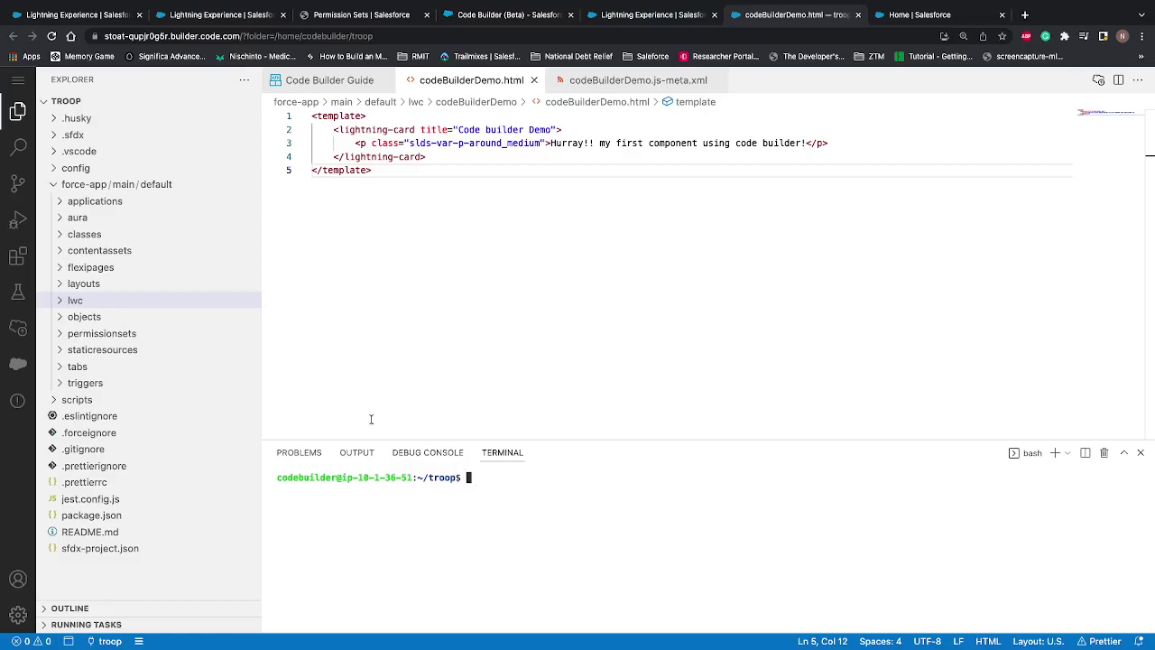
- Open the Org Browser, refresh the troop metadata list and expand the Layouts metadata type
left_click(18, 364)
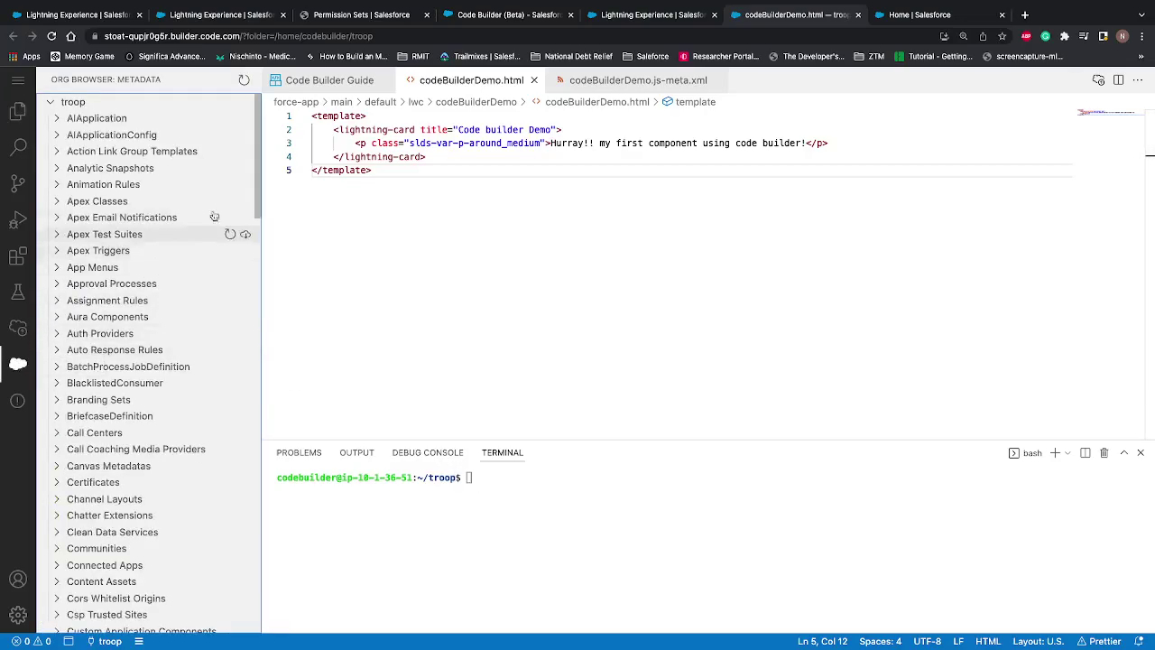
left_click(244, 82)
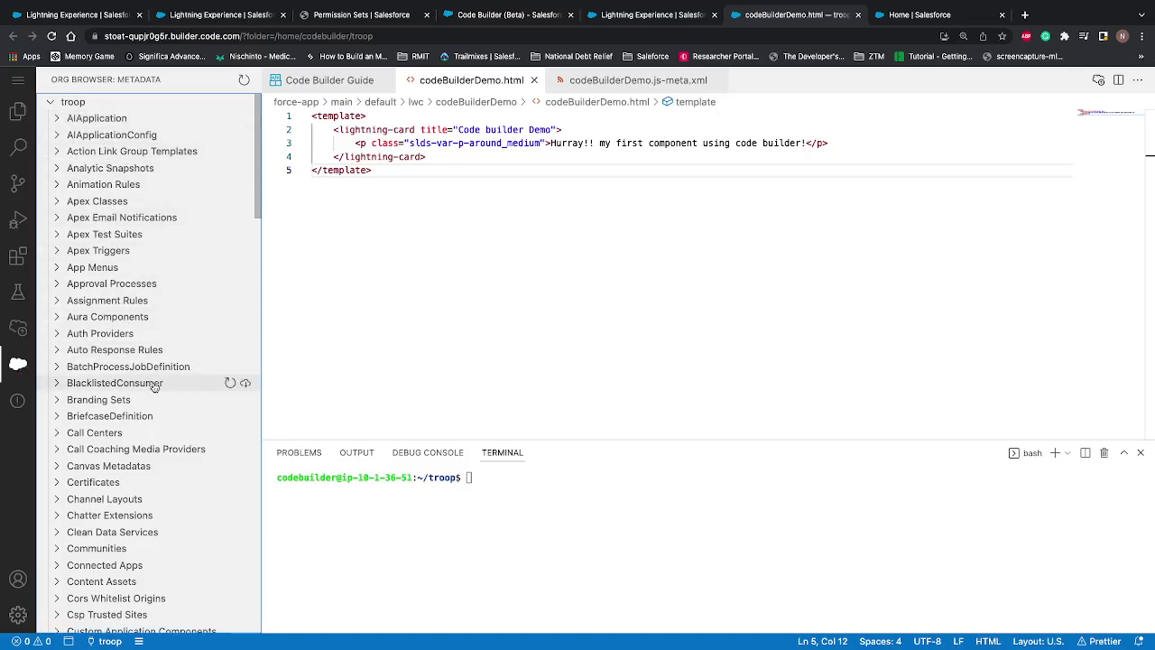
scroll(153, 384, "down", 15)
scroll(153, 388, "down", 5)
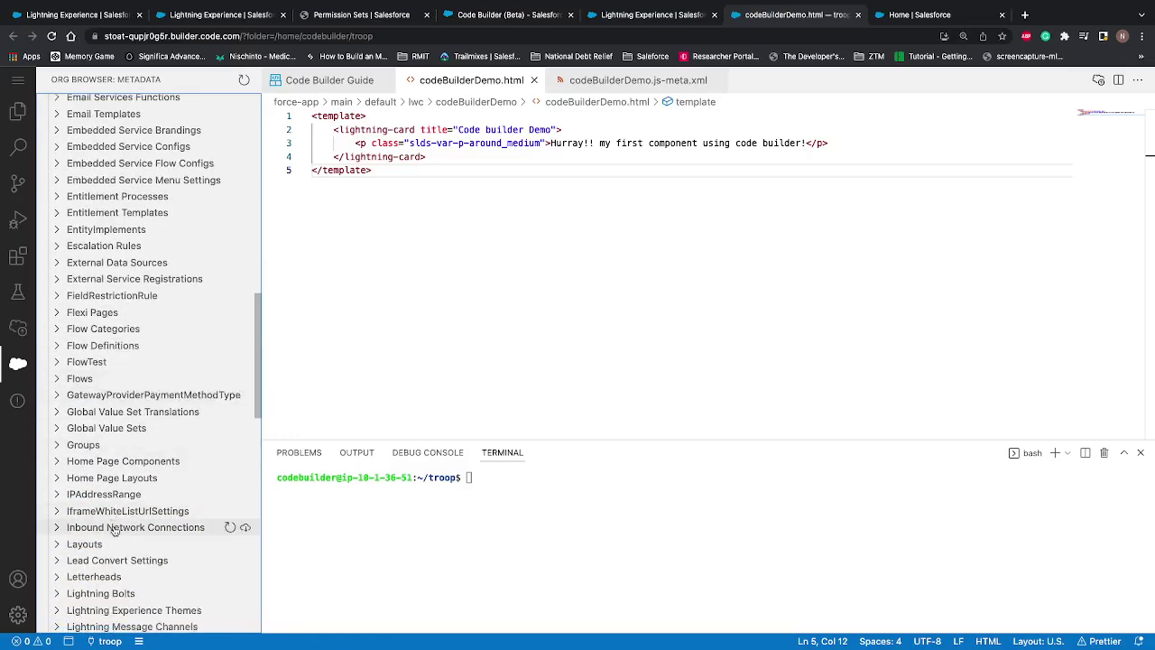
left_click(85, 544)
scroll(99, 505, "up", 10)
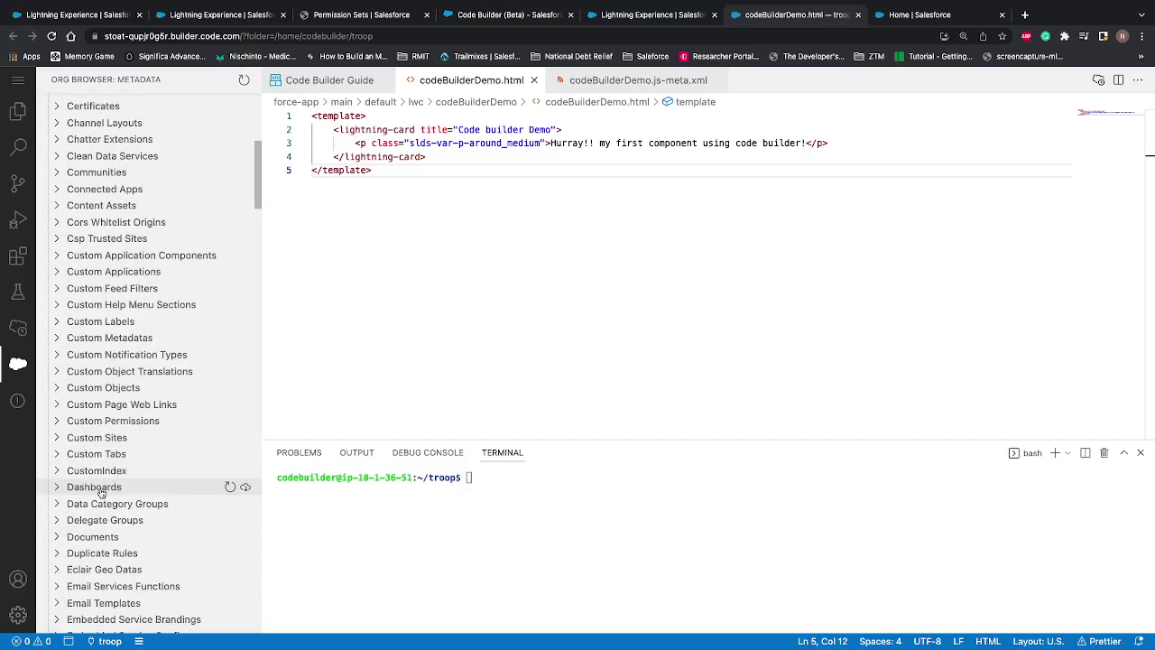
scroll(100, 491, "down", 10)
scroll(101, 489, "up", 4)
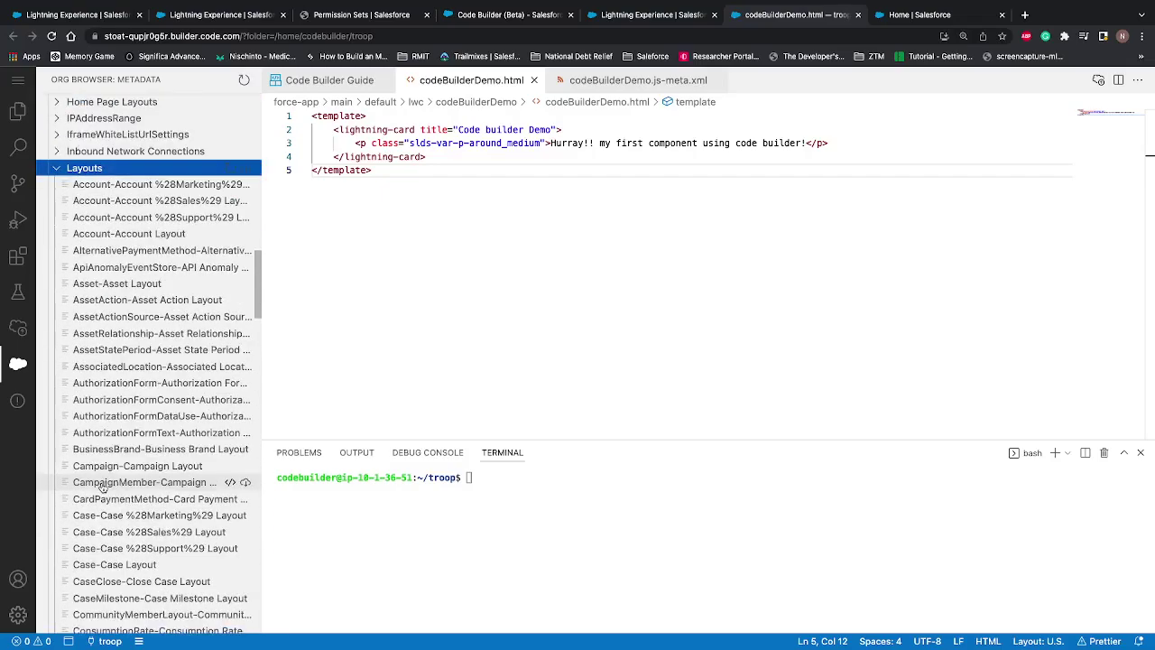
- Return to the project files, collapse lwc and expand the local layouts folder to check its contents
left_click(18, 110)
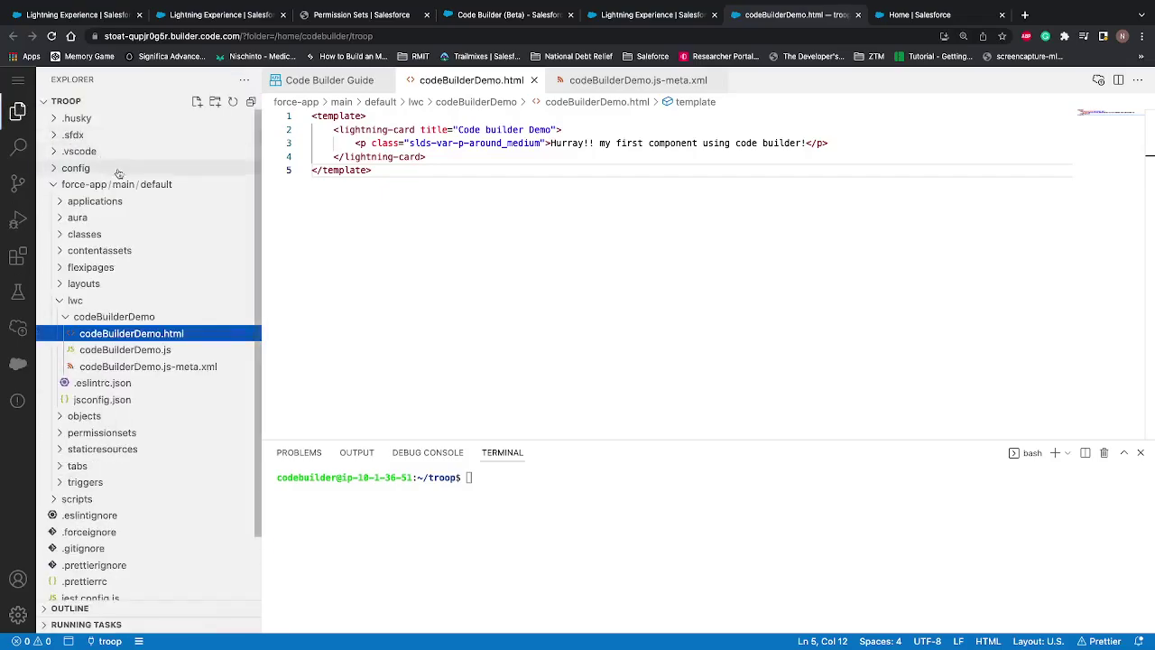
left_click(76, 300)
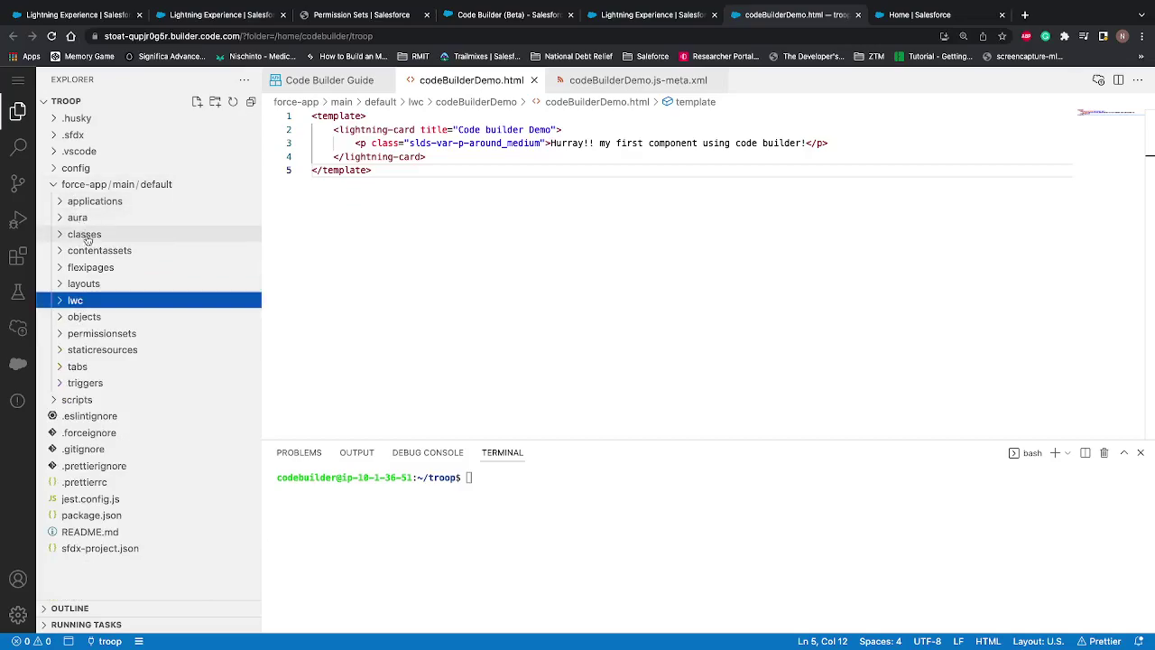
left_click(72, 284)
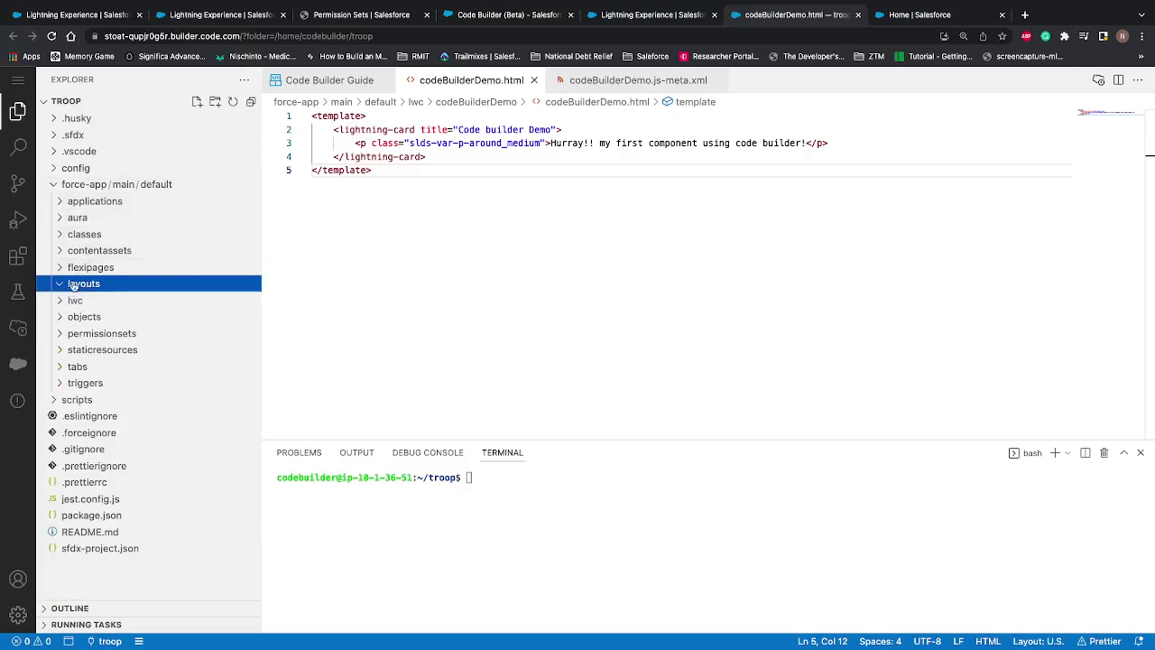
- Retrieve the Case-Case Layout from the org using the Org Browser's Layouts list
left_click(20, 364)
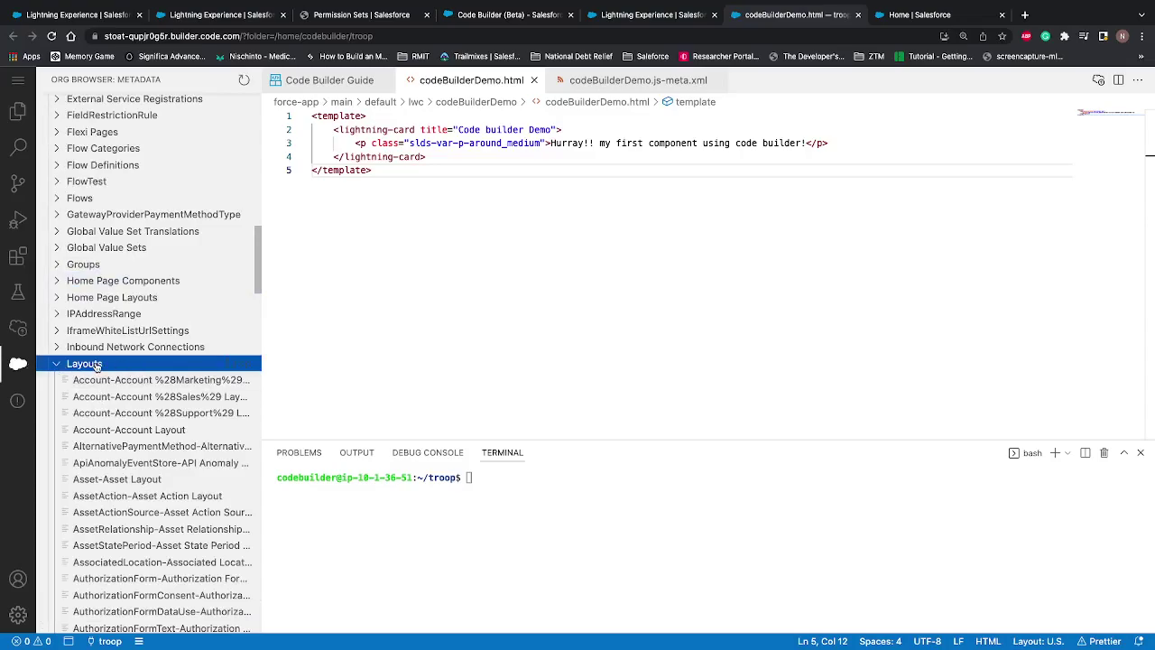
scroll(259, 267, "down", 2)
left_click_drag(259, 267, 258, 295)
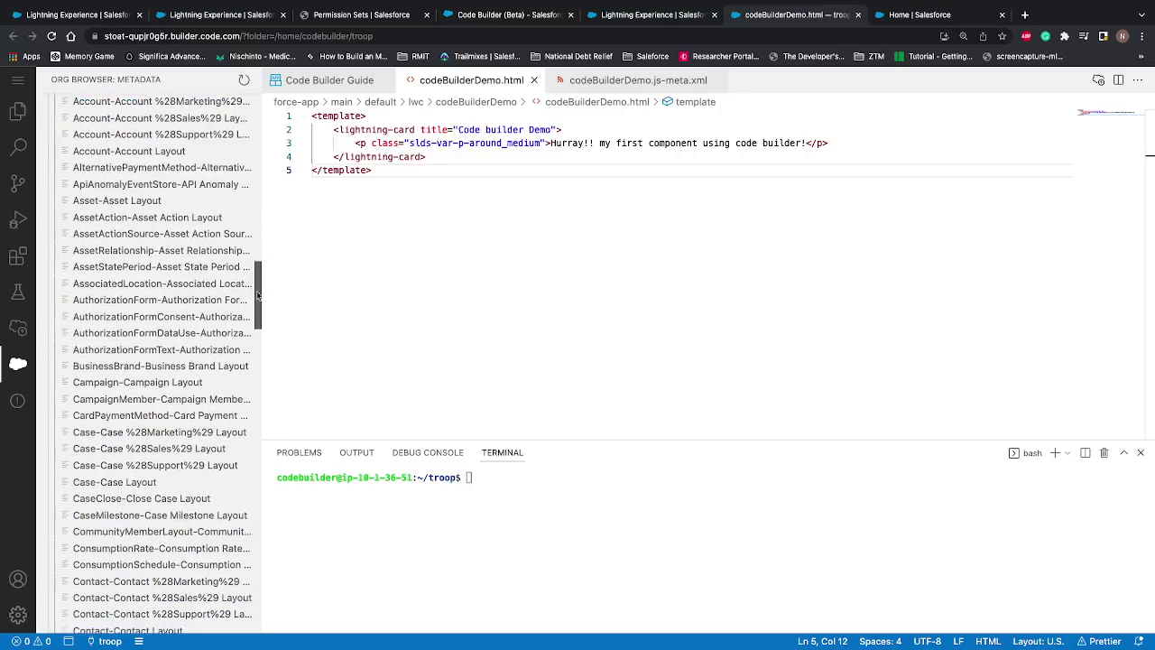
left_click(159, 482)
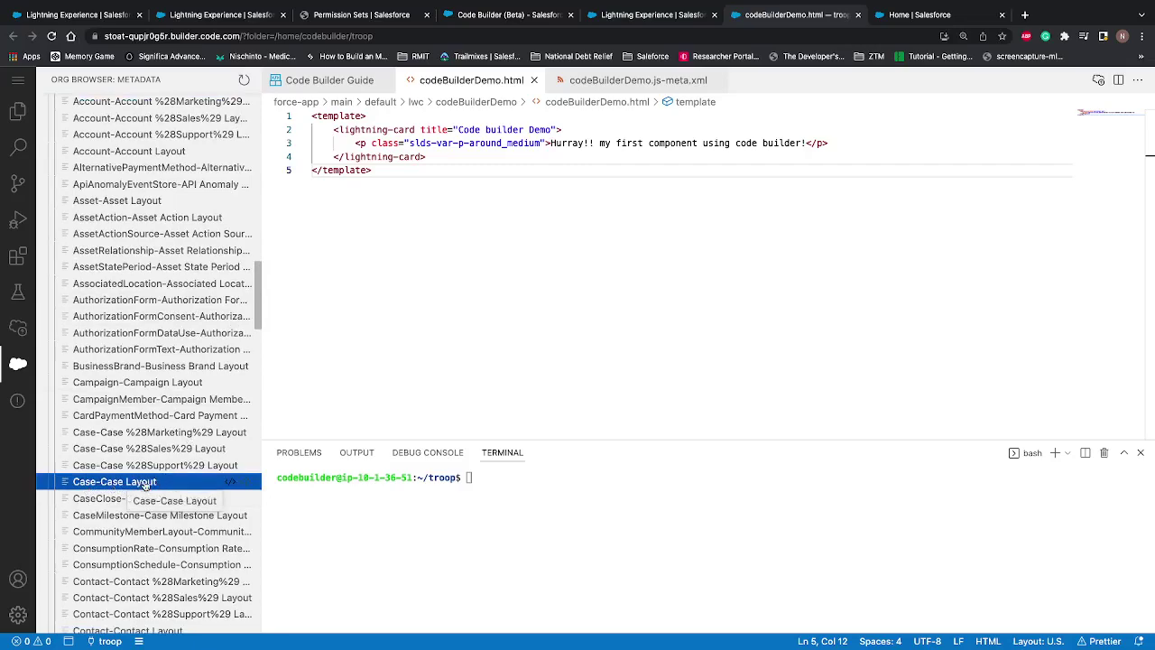
left_click(248, 488)
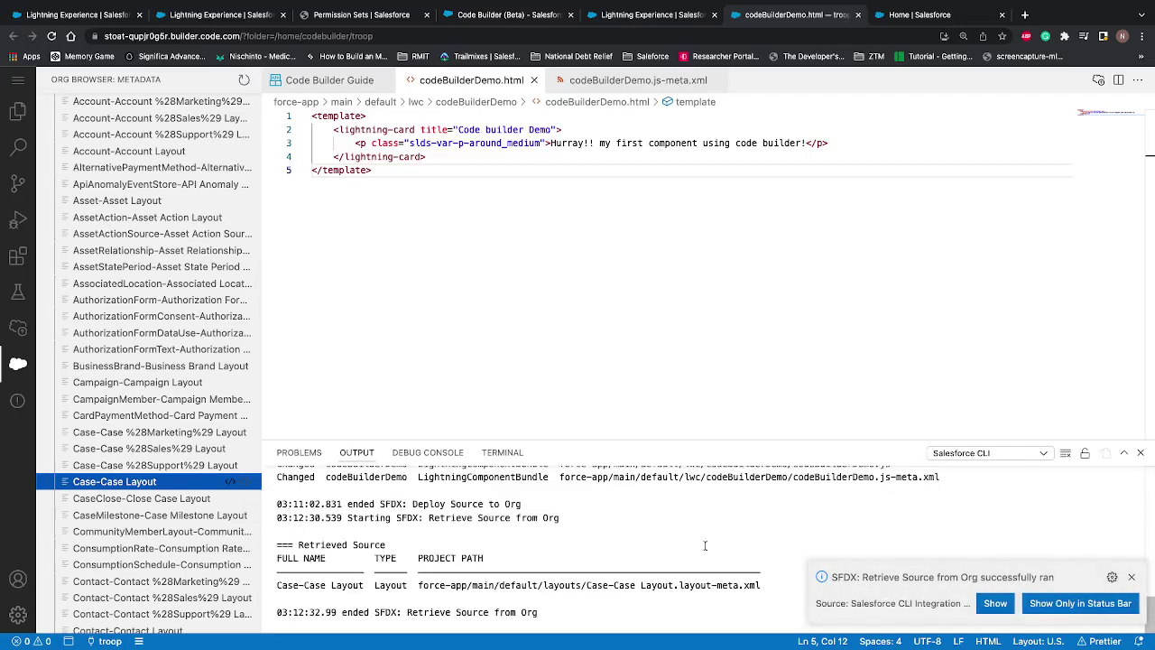
- Refresh the project file tree, then open Case-Case Layout.layout-meta.xml from the layouts folder and review its XML
left_click(18, 111)
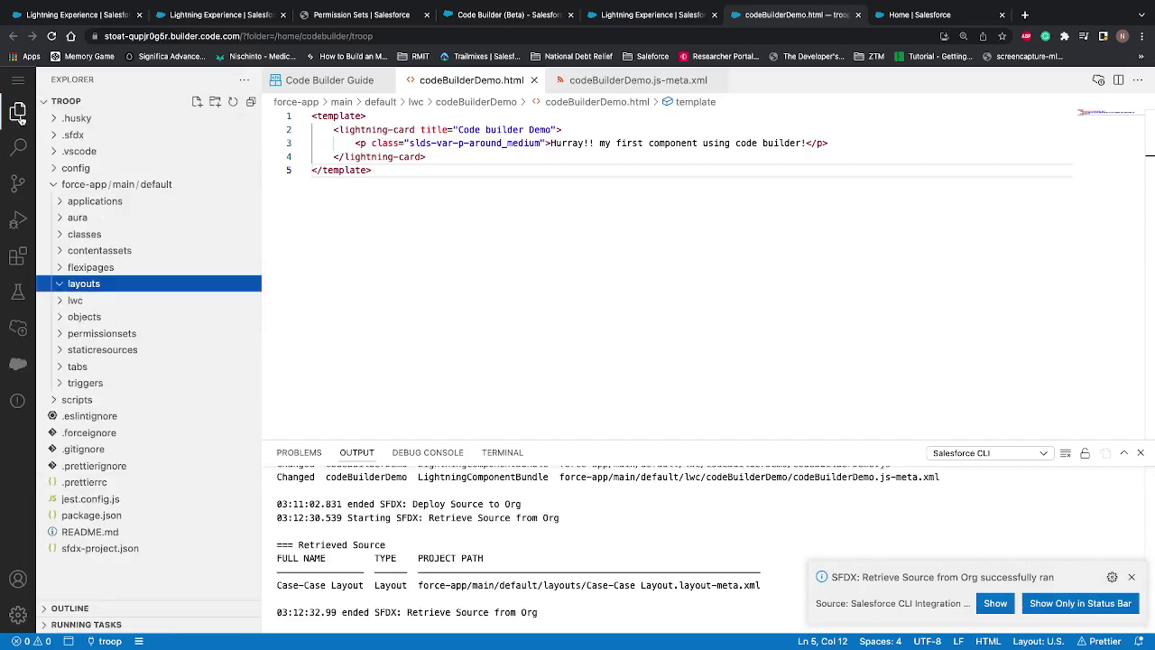
left_click(231, 102)
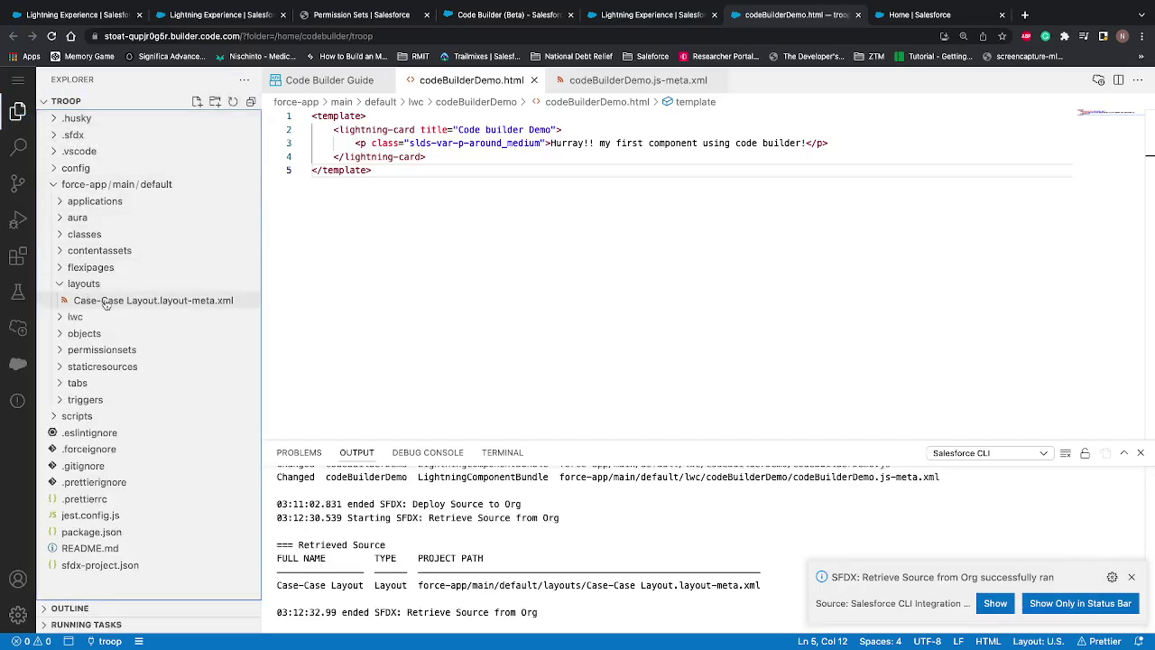
left_click(96, 304)
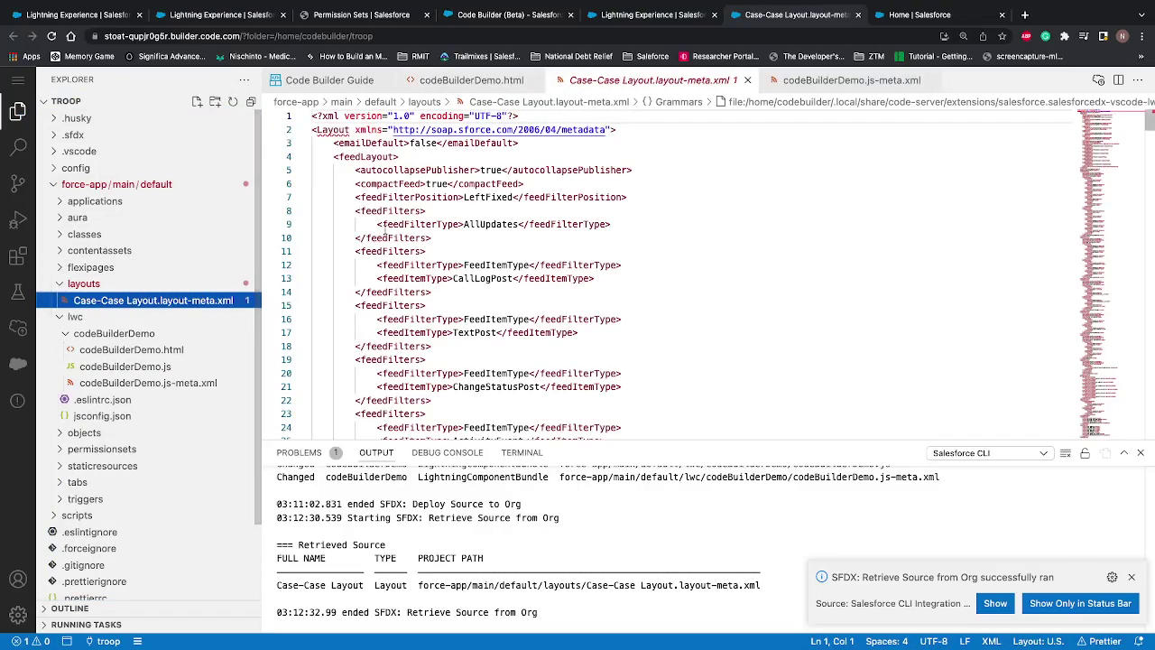
scroll(415, 271, "down", 20)
scroll(445, 307, "up", 10)
scroll(445, 306, "up", 4)
scroll(445, 307, "down", 4)
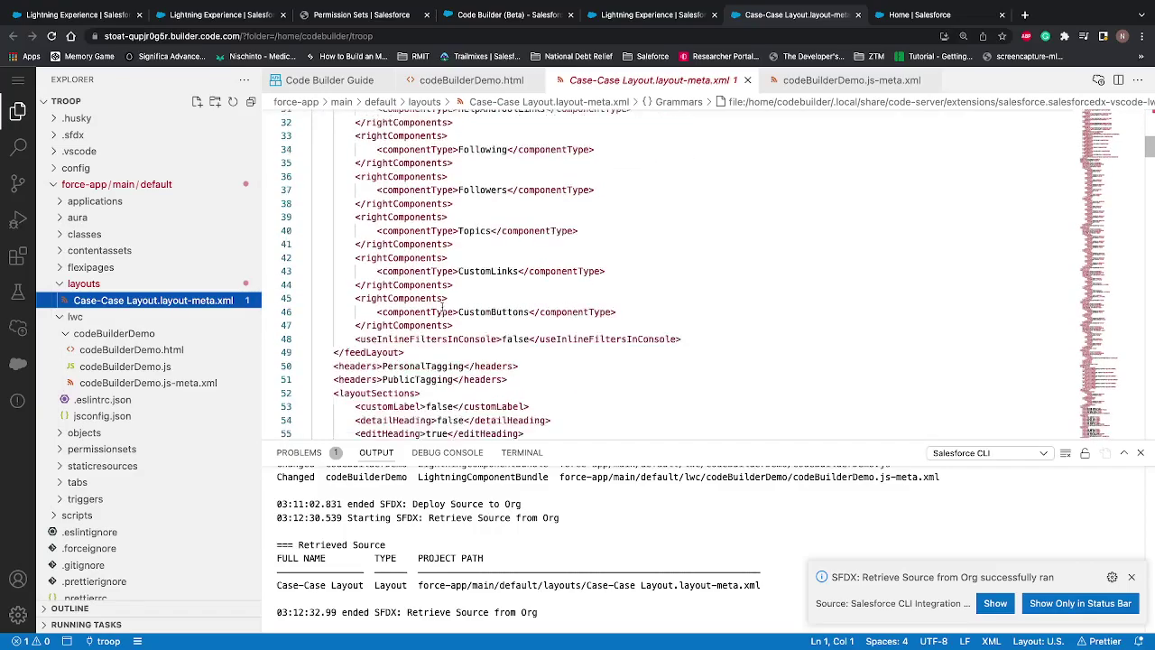
scroll(442, 306, "up", 10)
left_click(91, 284)
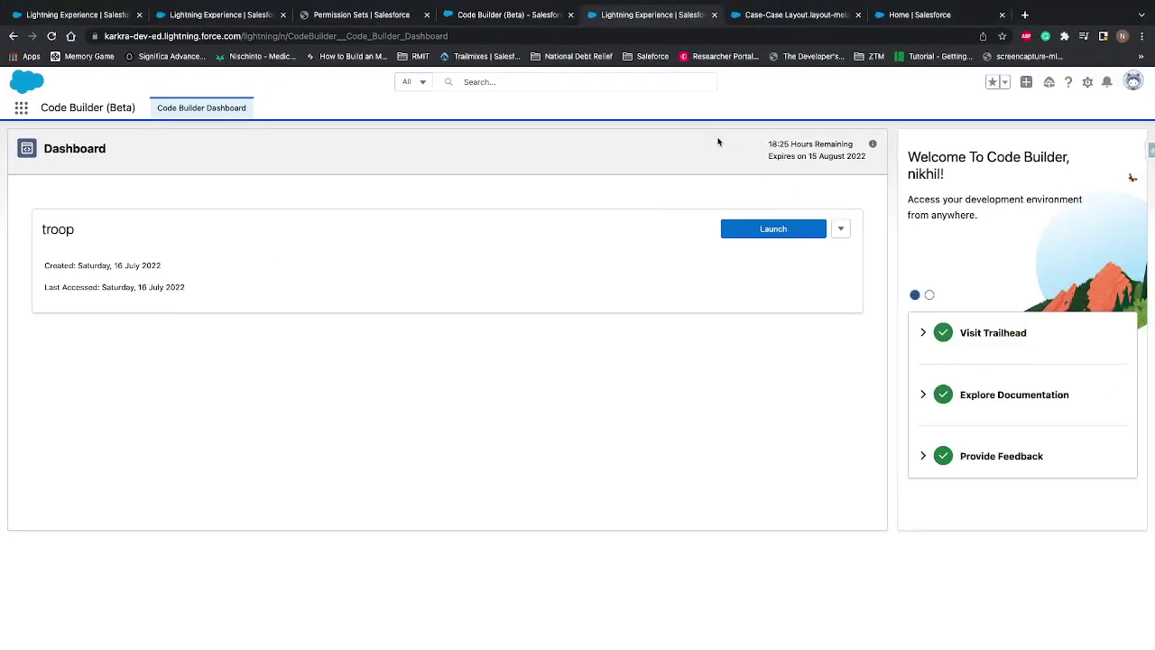
- Check the remaining usage hours on the Code Builder Dashboard
left_click_drag(769, 146, 852, 146)
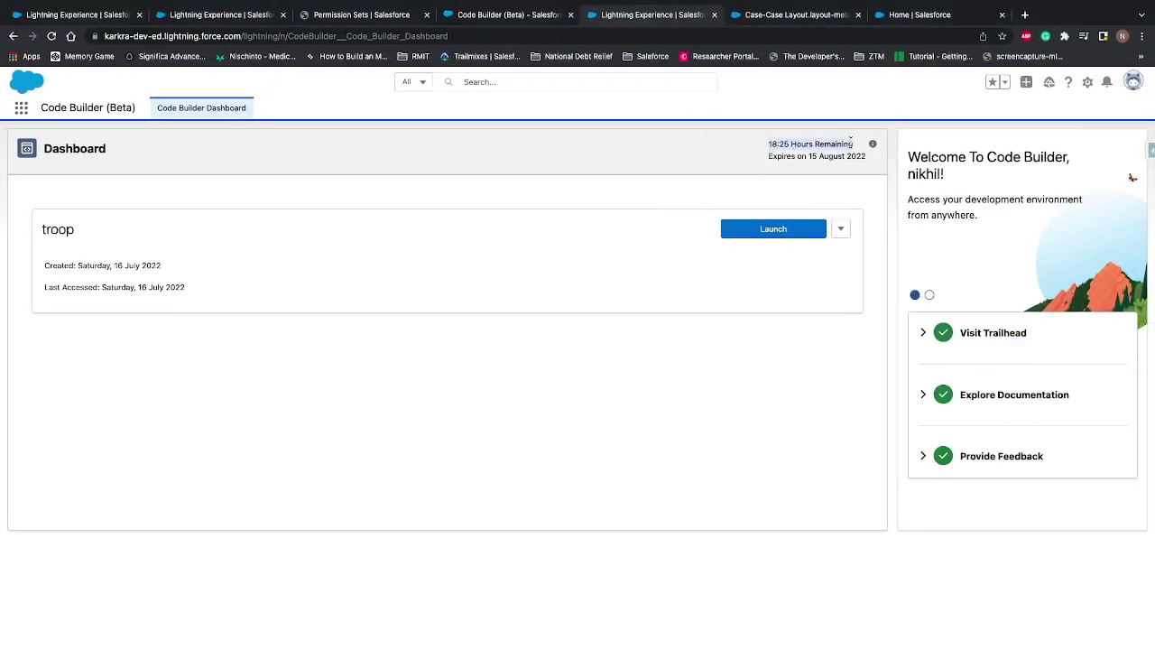
left_click(760, 150)
left_click_drag(765, 147, 848, 142)
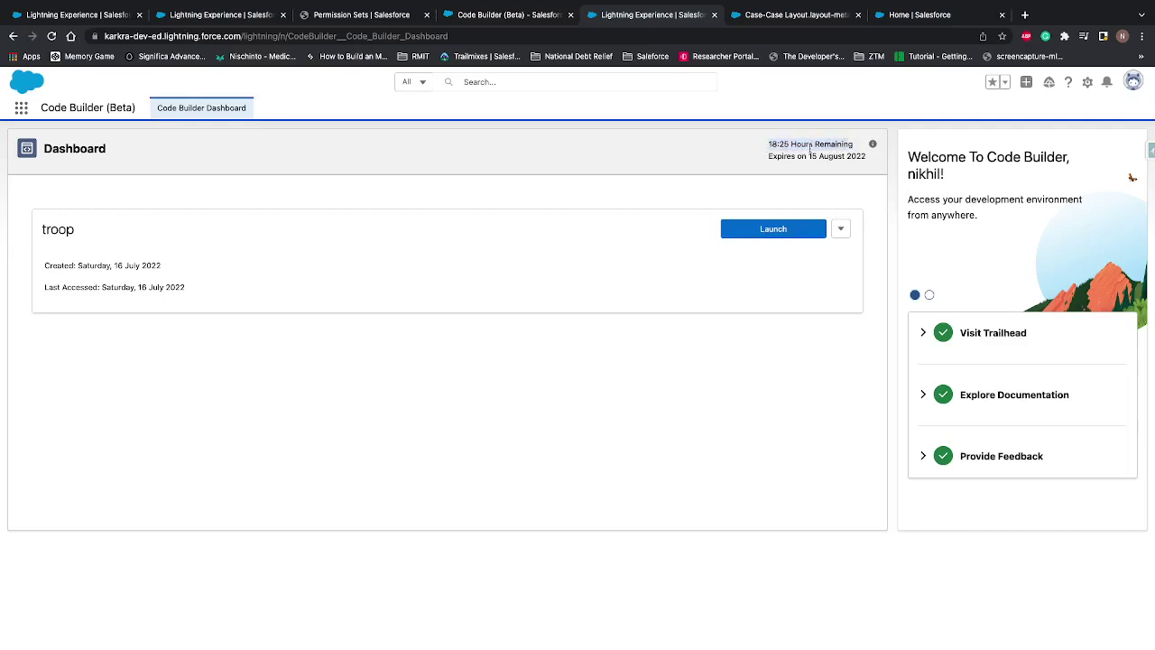